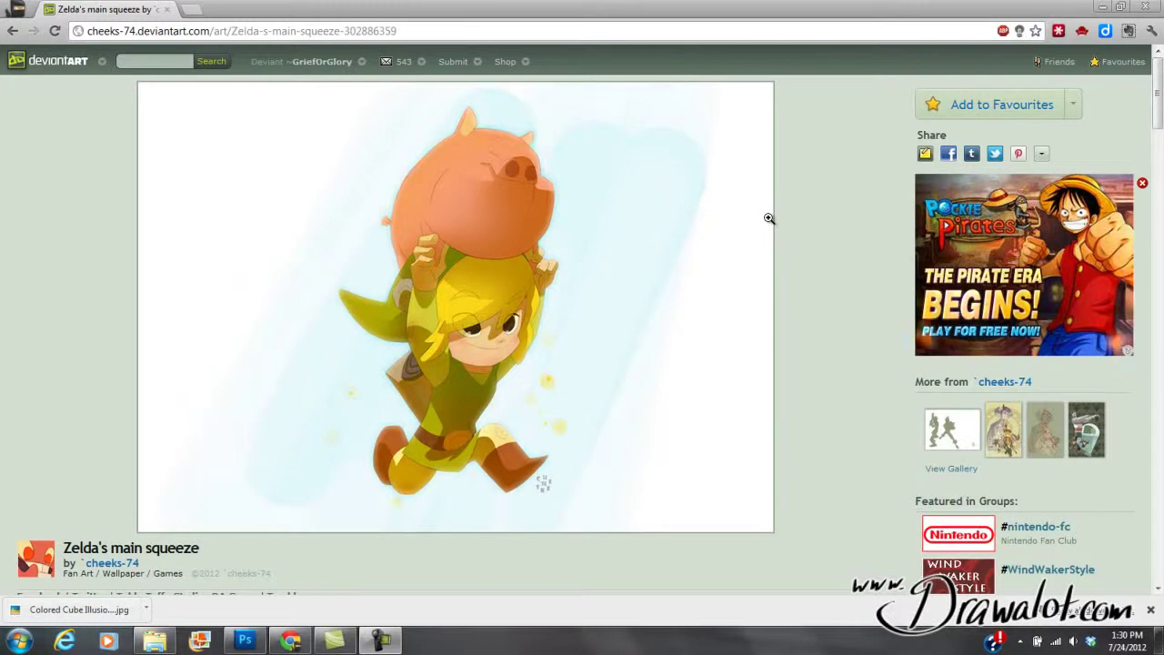
- Switch to Photoshop, create a new document and paste the copied screenshot of the web page into it
left_click(245, 641)
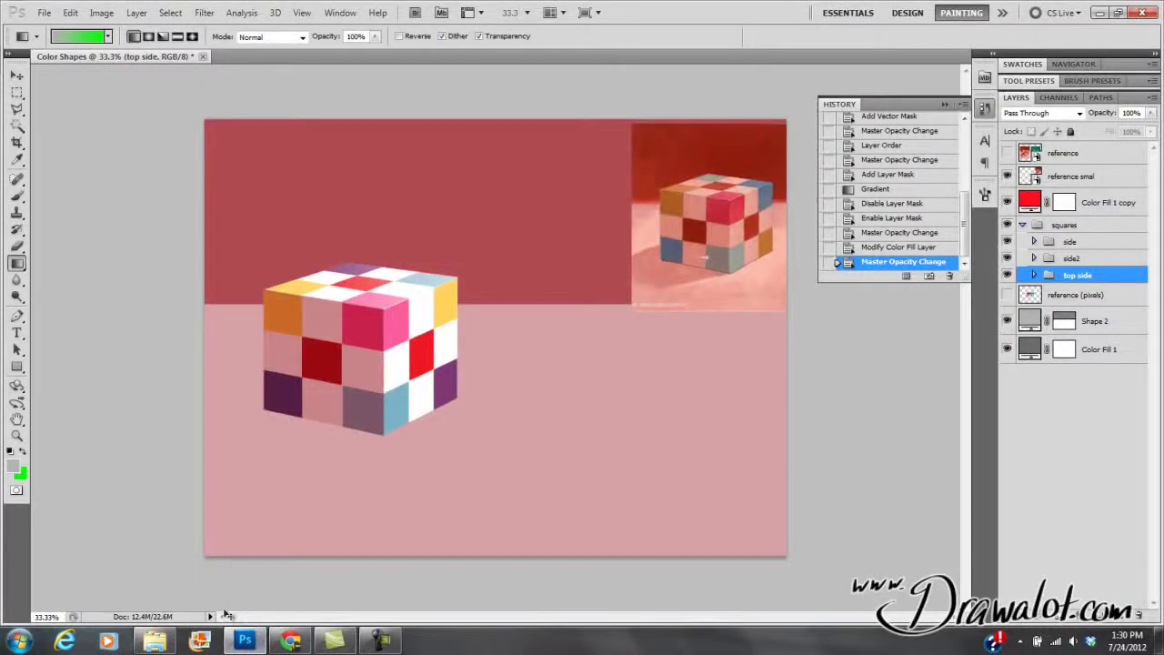
key("ctrl+n")
left_click(701, 161)
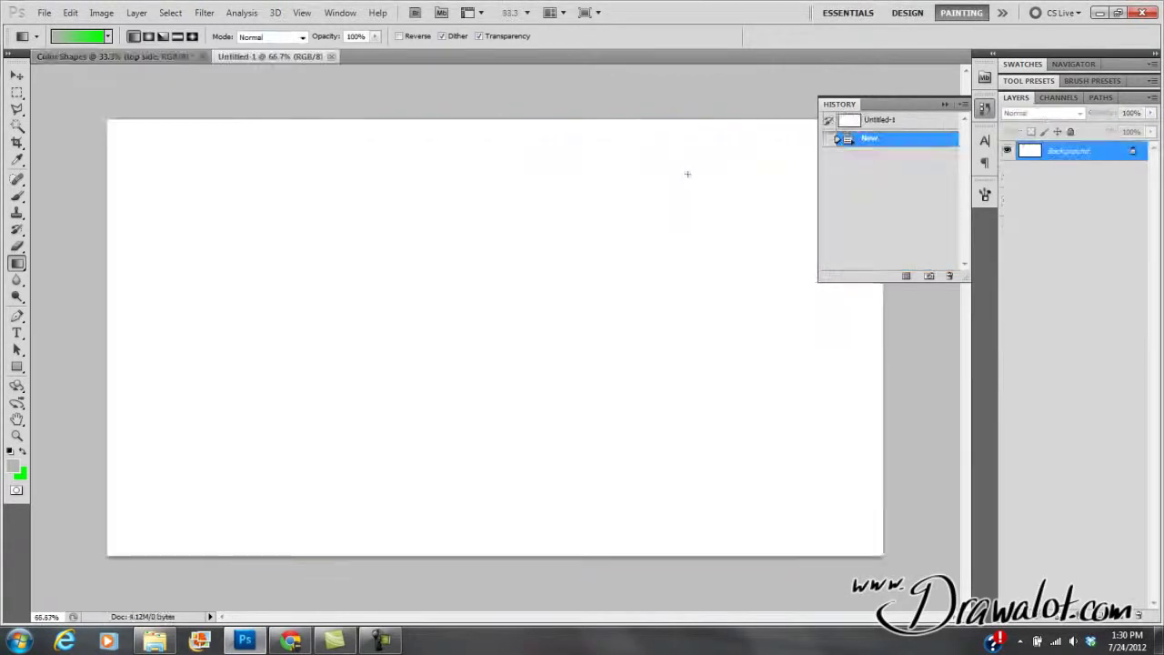
key("ctrl+v")
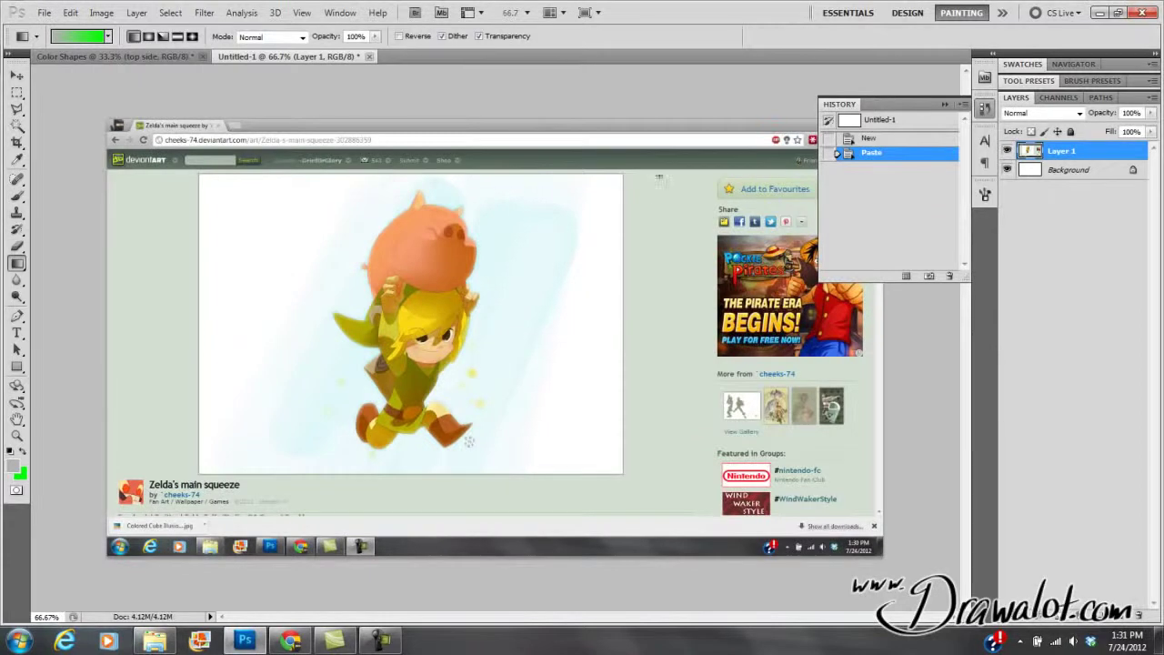
- Copy the artwork's rectangular area from the screenshot onto its own layer and delete the screenshot and background layers
left_click(16, 92)
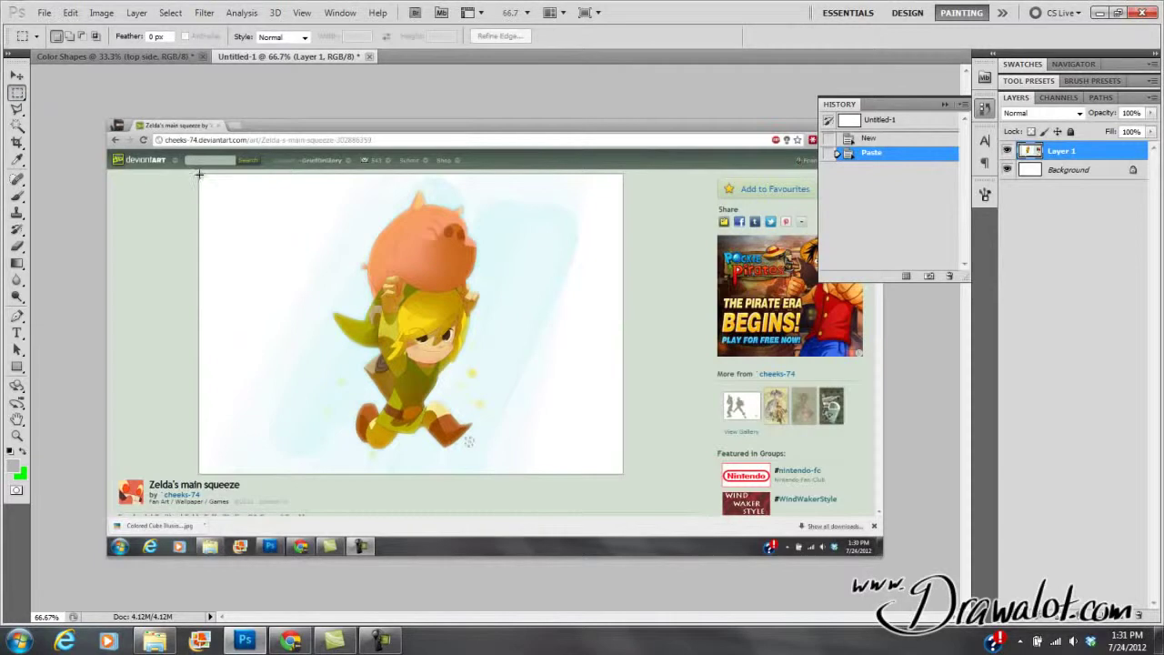
left_click_drag(199, 174, 623, 471)
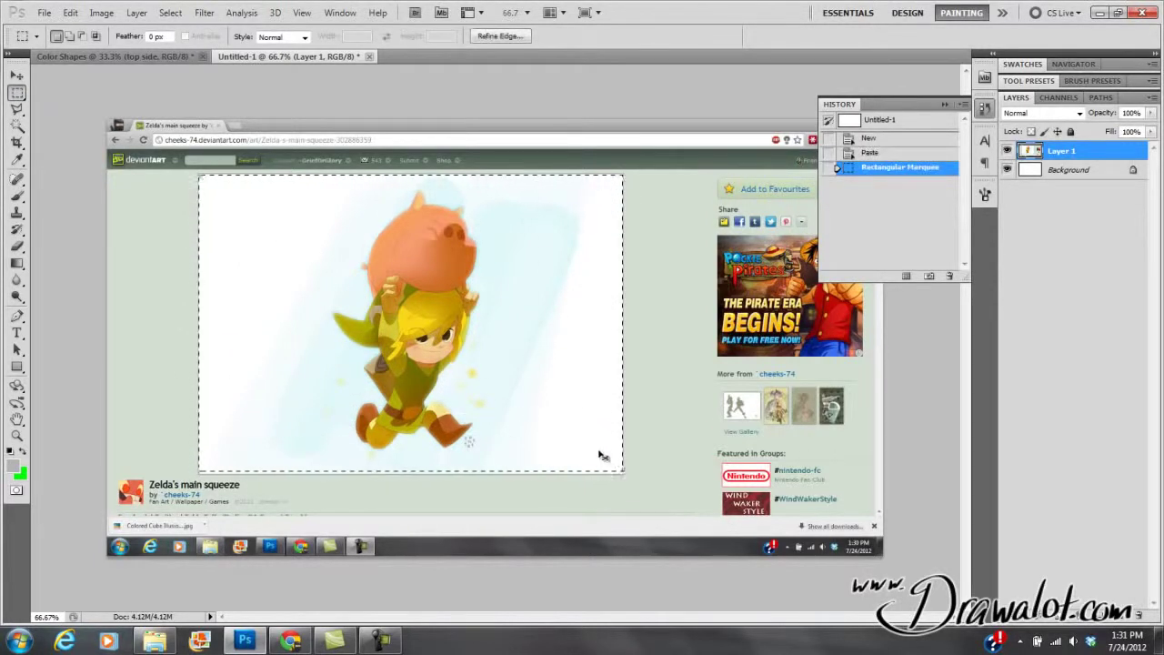
key("ctrl+c")
key("ctrl+v")
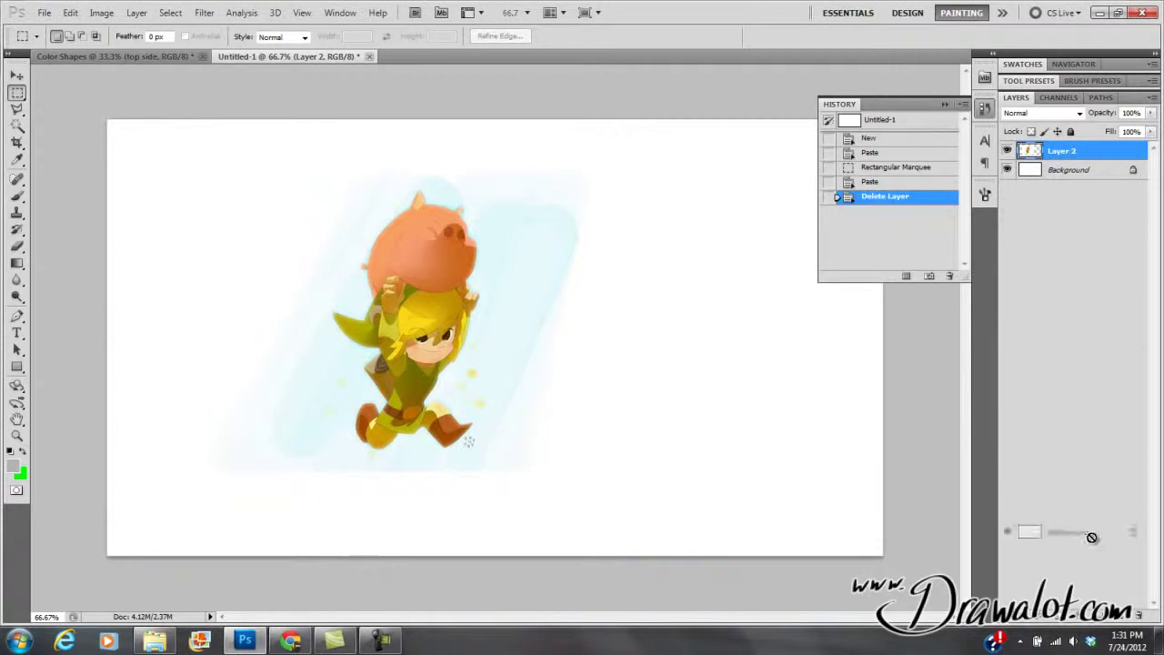
left_click_drag(1139, 612, 1139, 612)
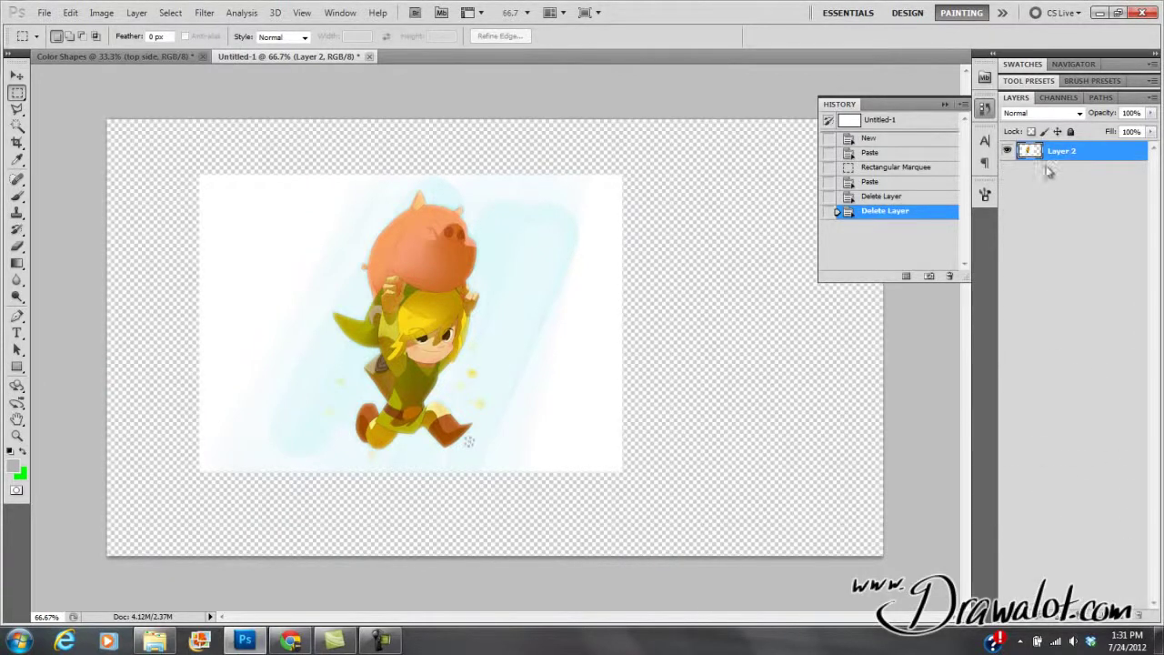
- Add a light gray (d3d3d3) solid color fill layer and place it beneath the artwork layer
left_click(136, 13)
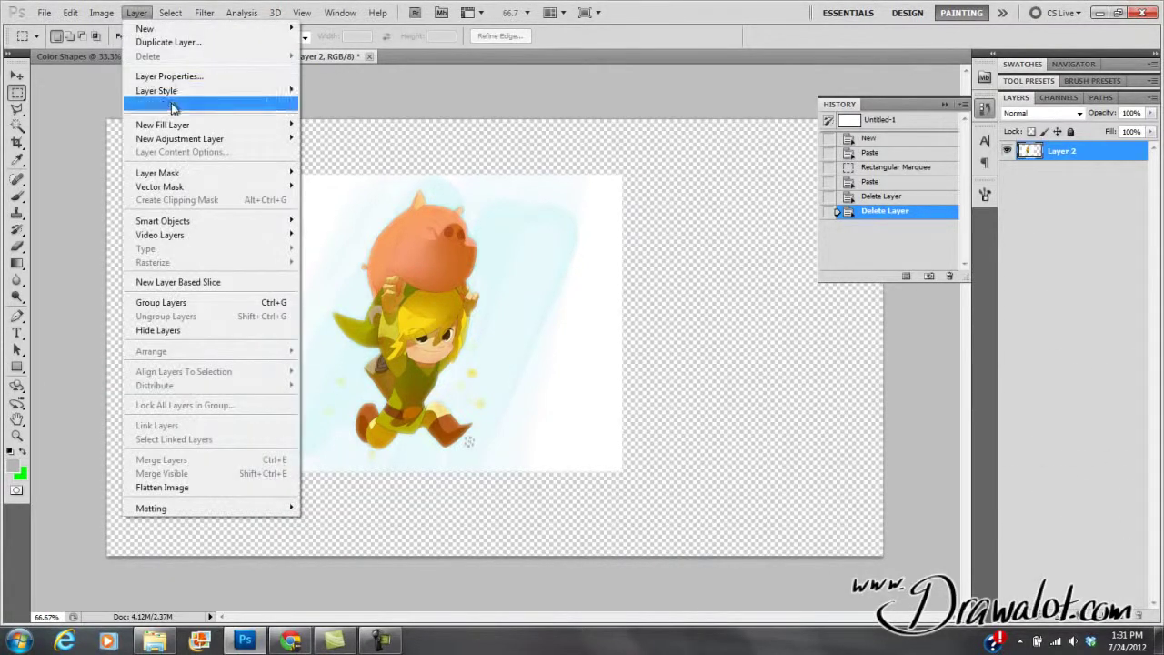
mouse_move(189, 126)
left_click(323, 123)
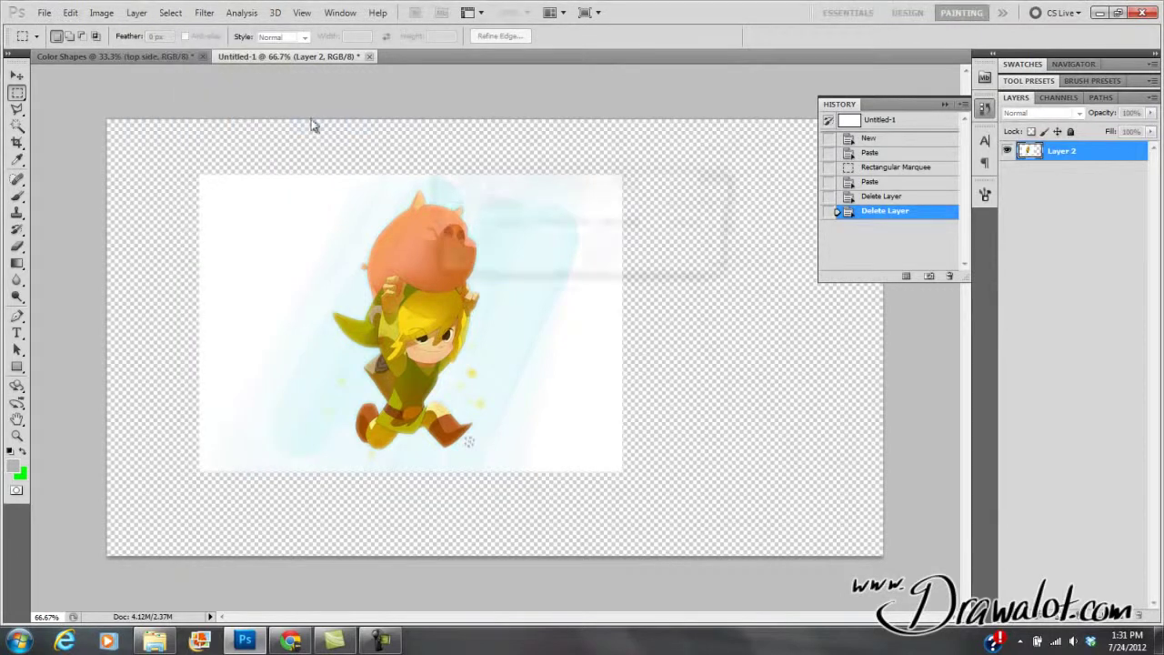
left_click(698, 204)
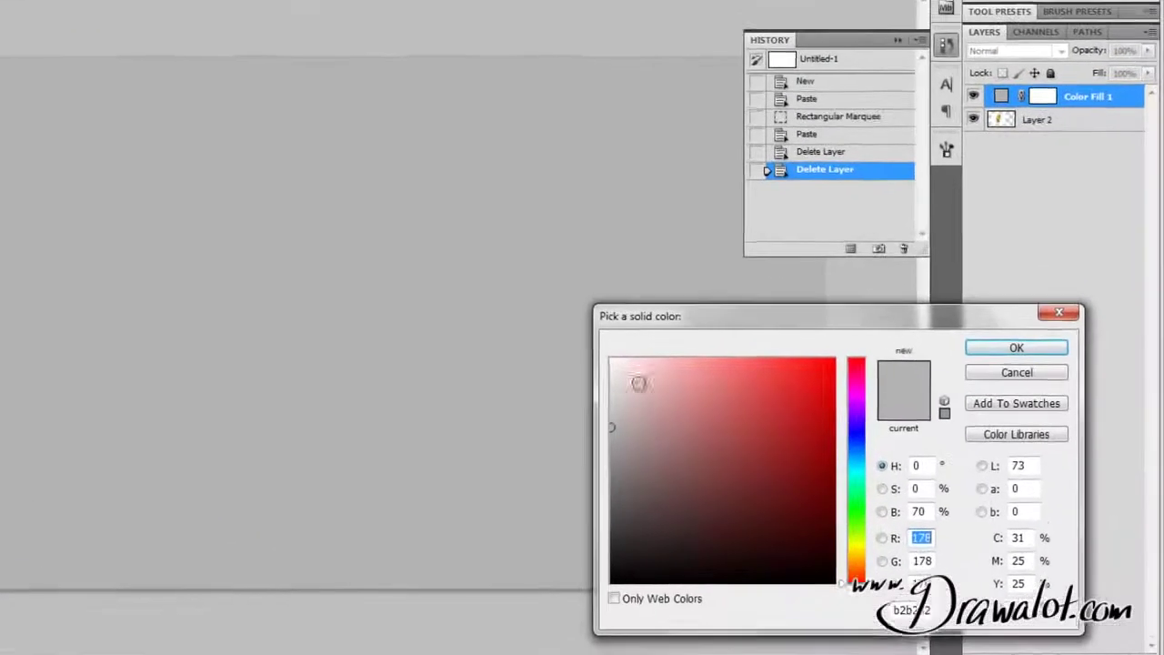
left_click(611, 359)
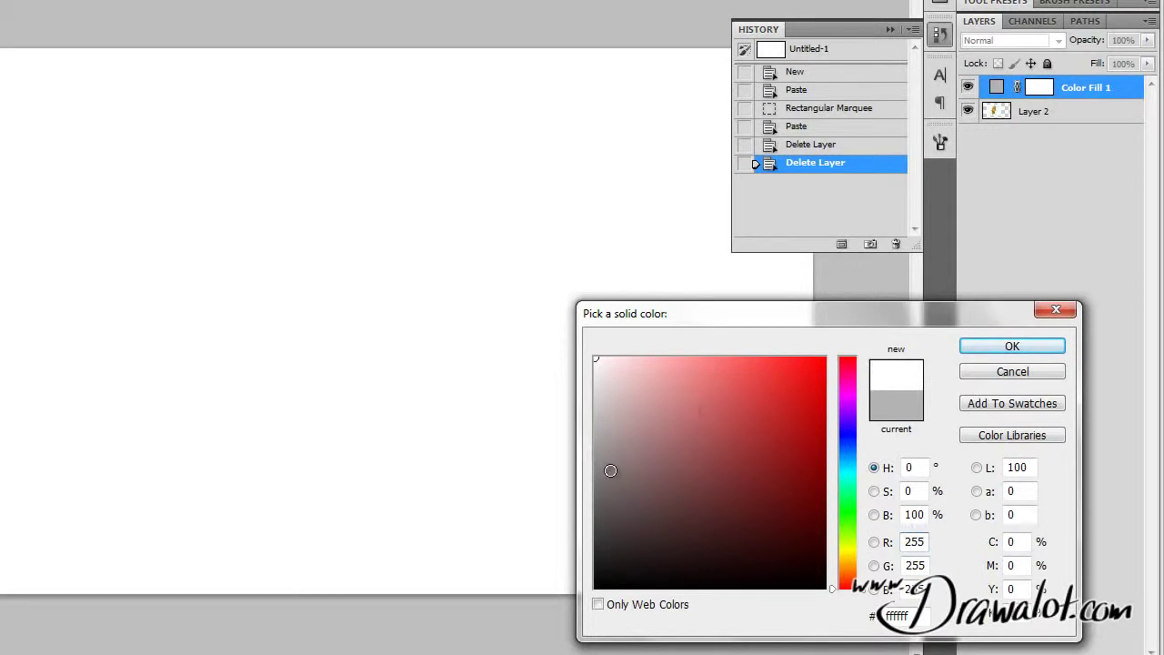
left_click(594, 396)
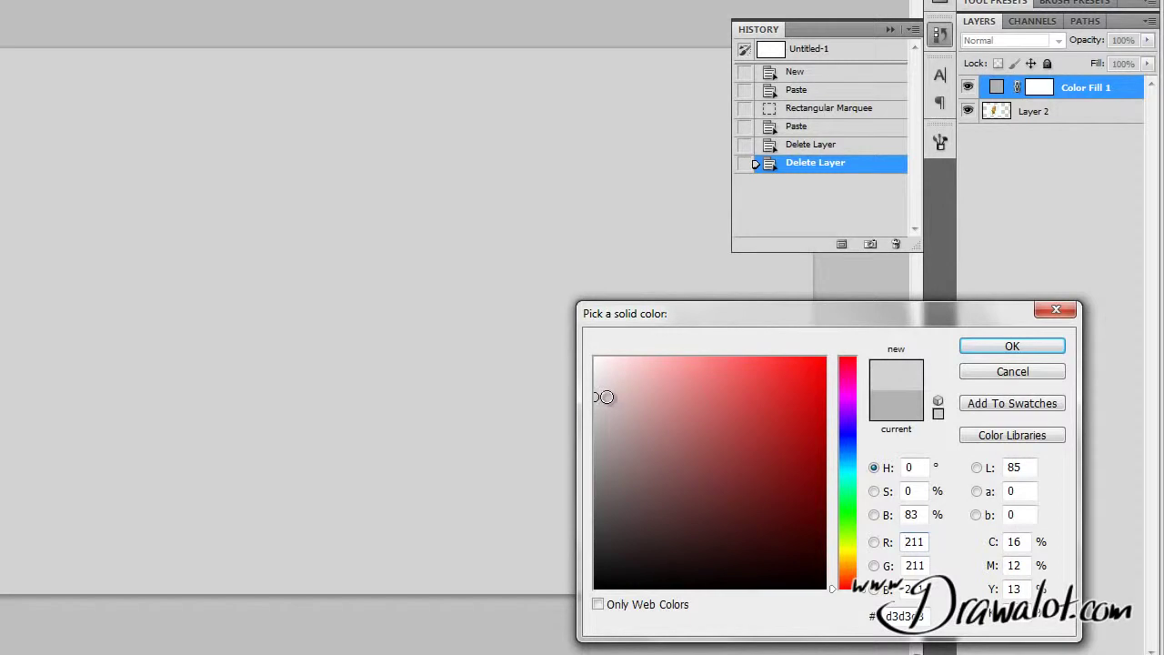
left_click(993, 348)
left_click_drag(996, 88, 994, 127)
- Rename the artwork layer "ref art" and move the artwork toward the middle of the canvas
double_click(1035, 87)
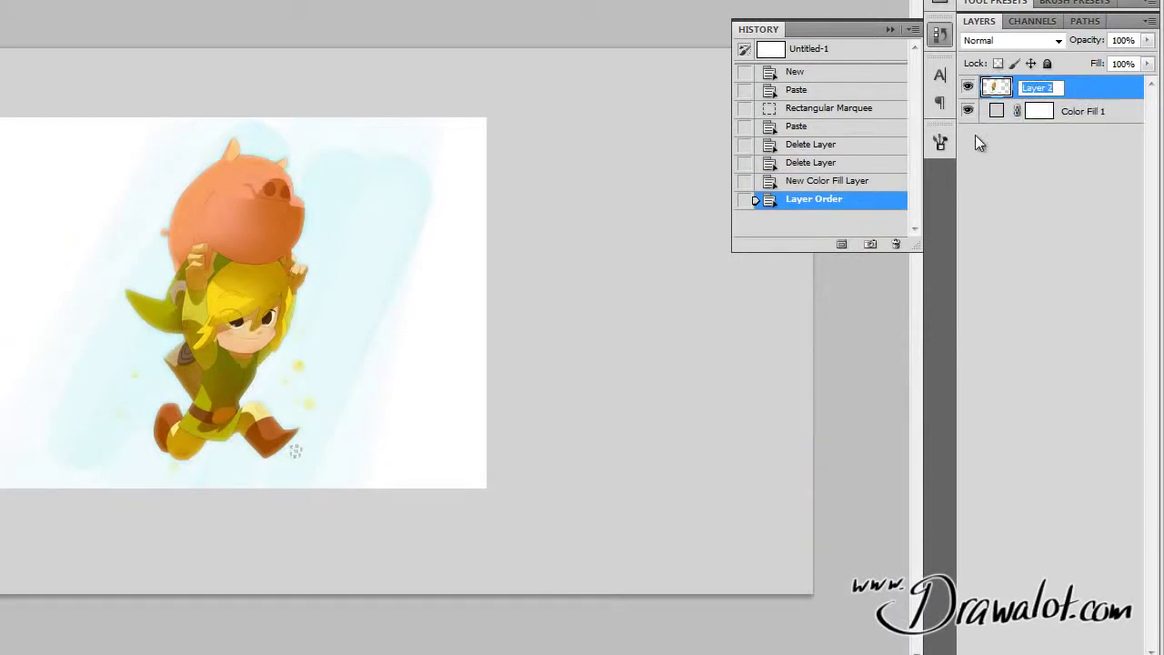
type("ref art")
key("Return")
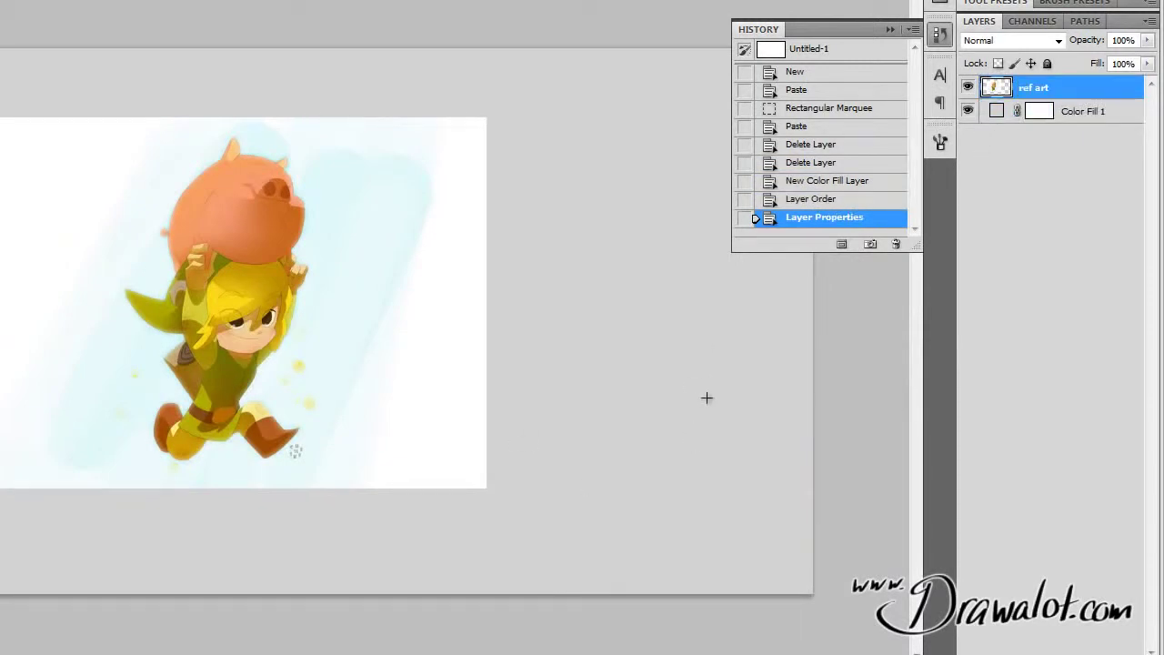
left_click_drag(250, 322, 351, 331)
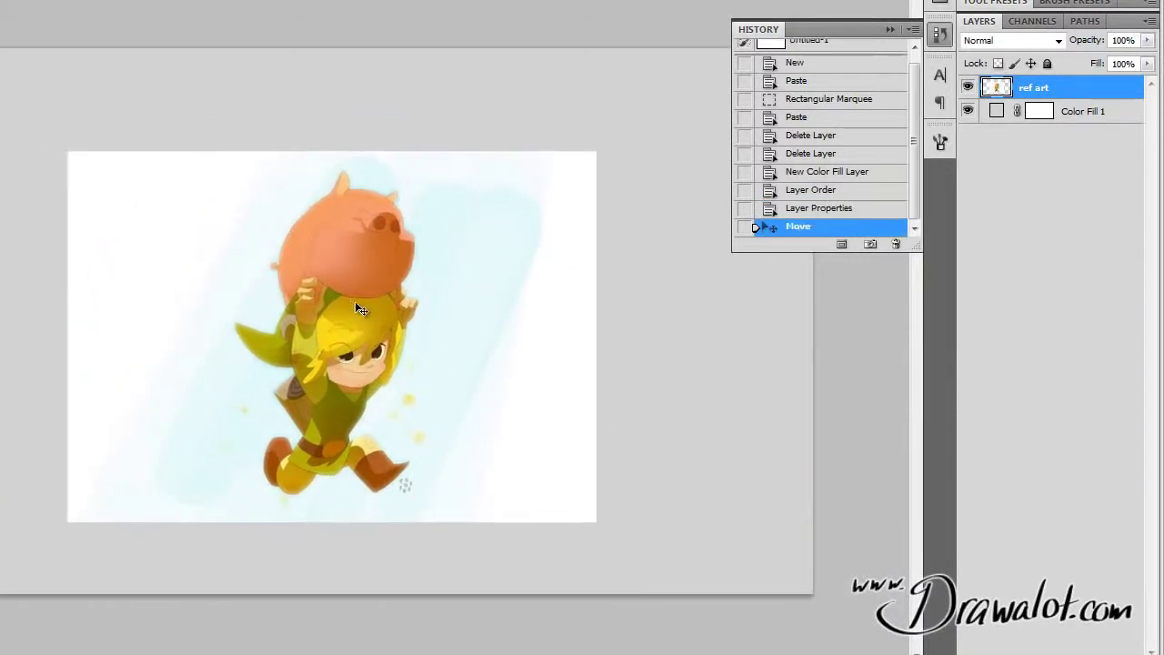
- Duplicate the ref art layer and name the copy "ref art thumb"
left_click_drag(988, 107, 1007, 78)
double_click(1055, 87)
left_click(1045, 88)
type("thumb")
key("Return")
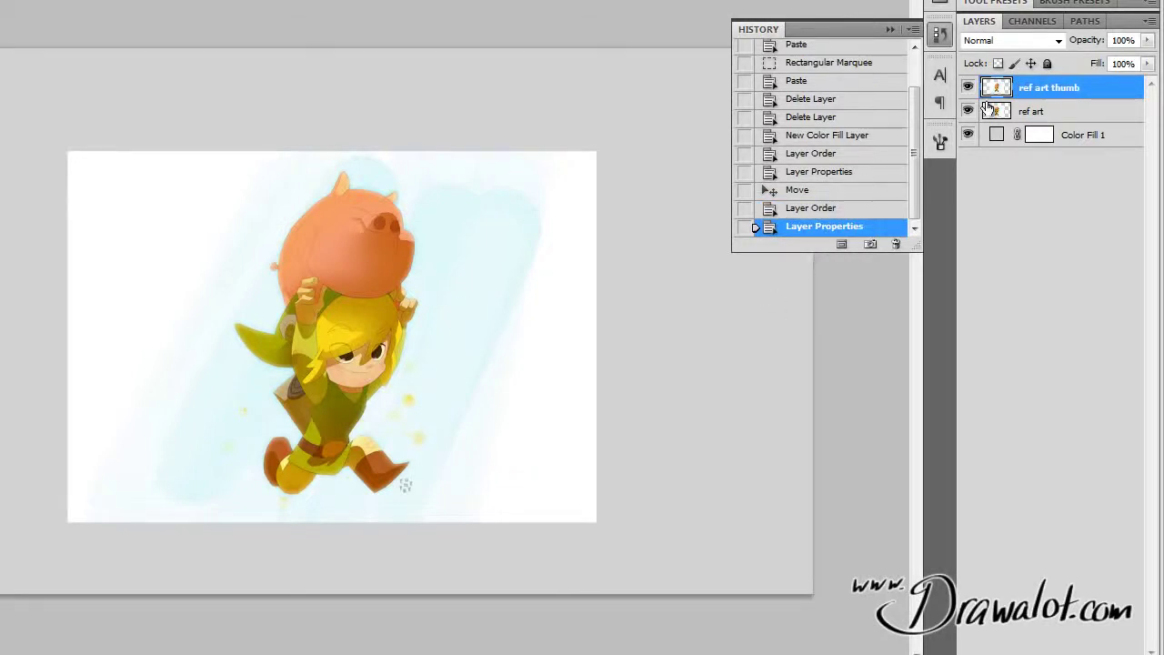
- Scale the ref art thumb layer down proportionally to a smaller size and hide the ref art layer
key("ctrl+t")
left_click_drag(70, 520, 243, 424)
key("Return")
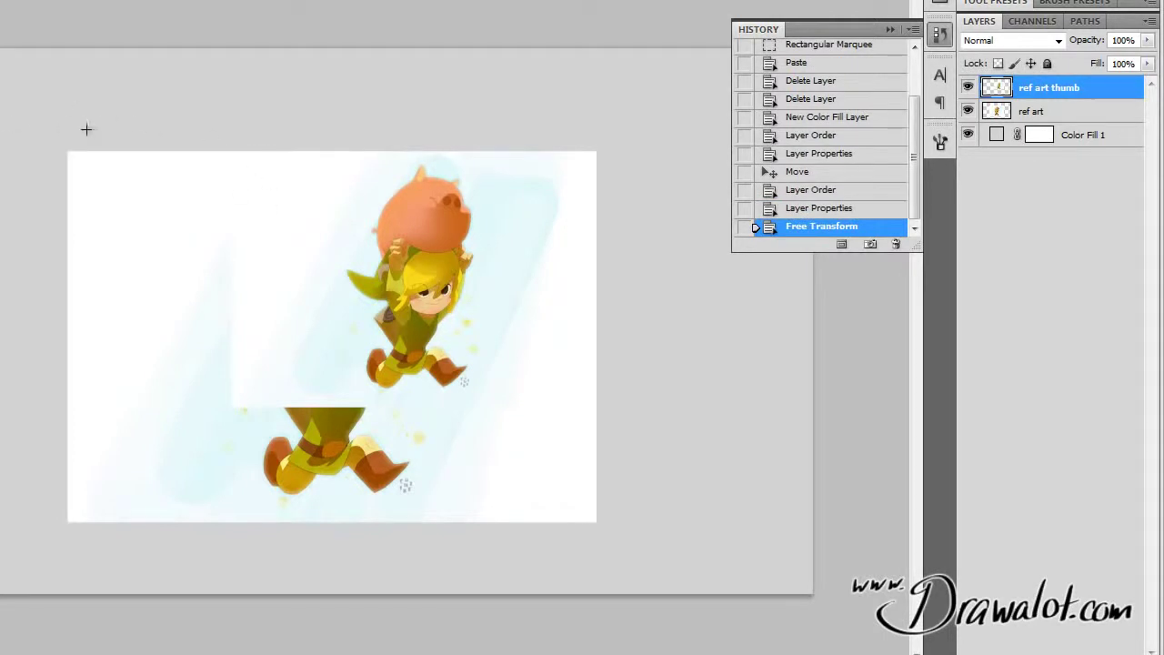
left_click(968, 111)
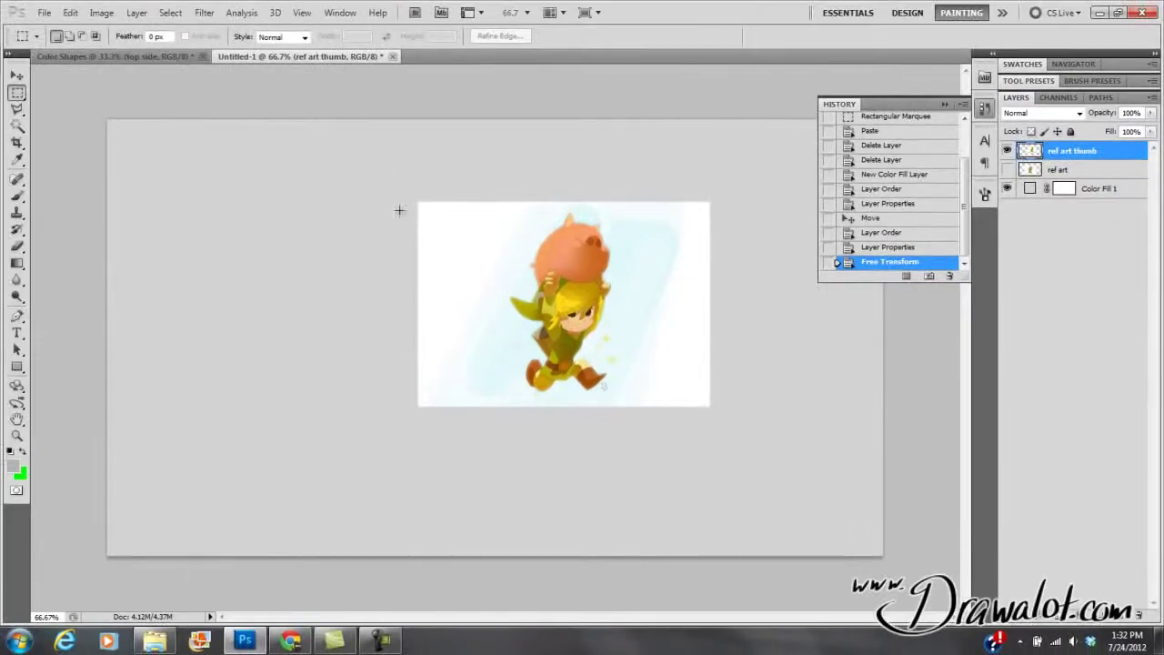
- Trim the empty areas on both sides of the character from the ref art thumb layer
left_click_drag(382, 169, 489, 456)
key("Delete")
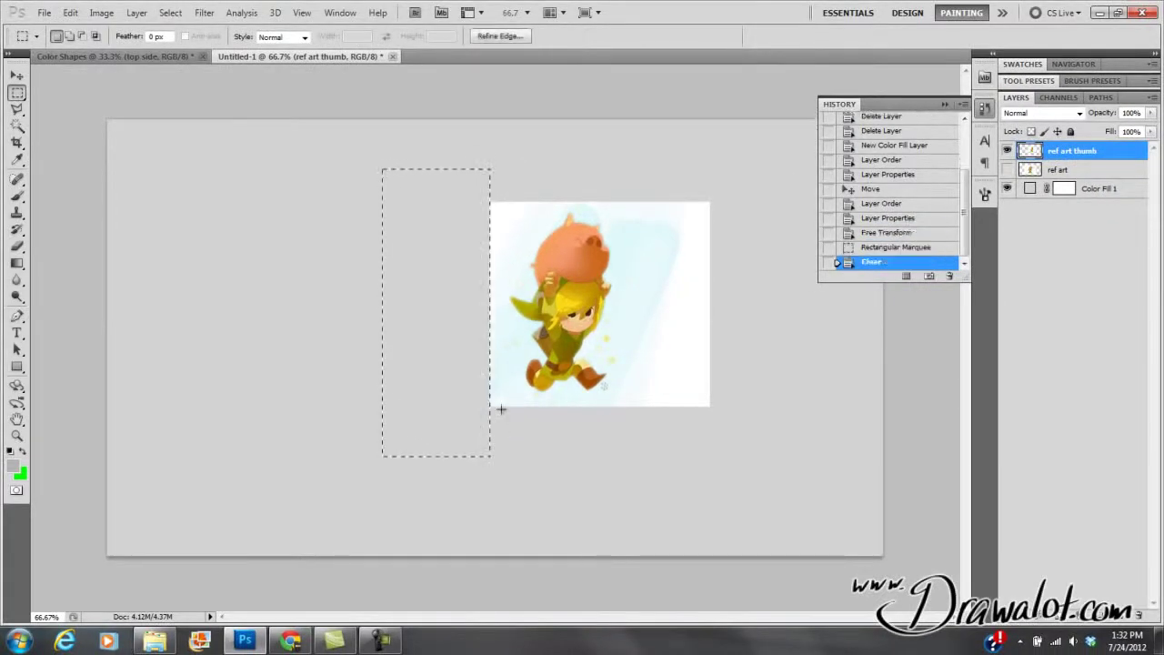
key("ctrl+d")
left_click_drag(744, 176, 622, 447)
key("Delete")
key("ctrl+d")
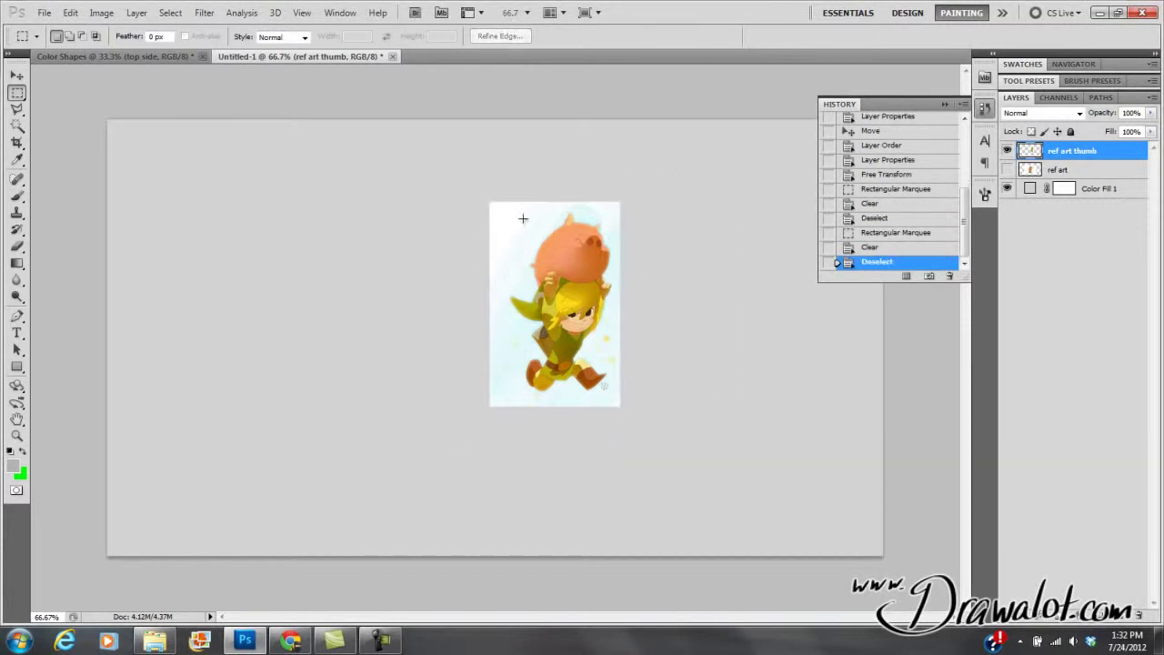
- Move the trimmed thumbnail into the upper-left corner of the canvas and toggle both reference layers' visibility to check them
left_click(15, 76)
left_click_drag(572, 280, 207, 212)
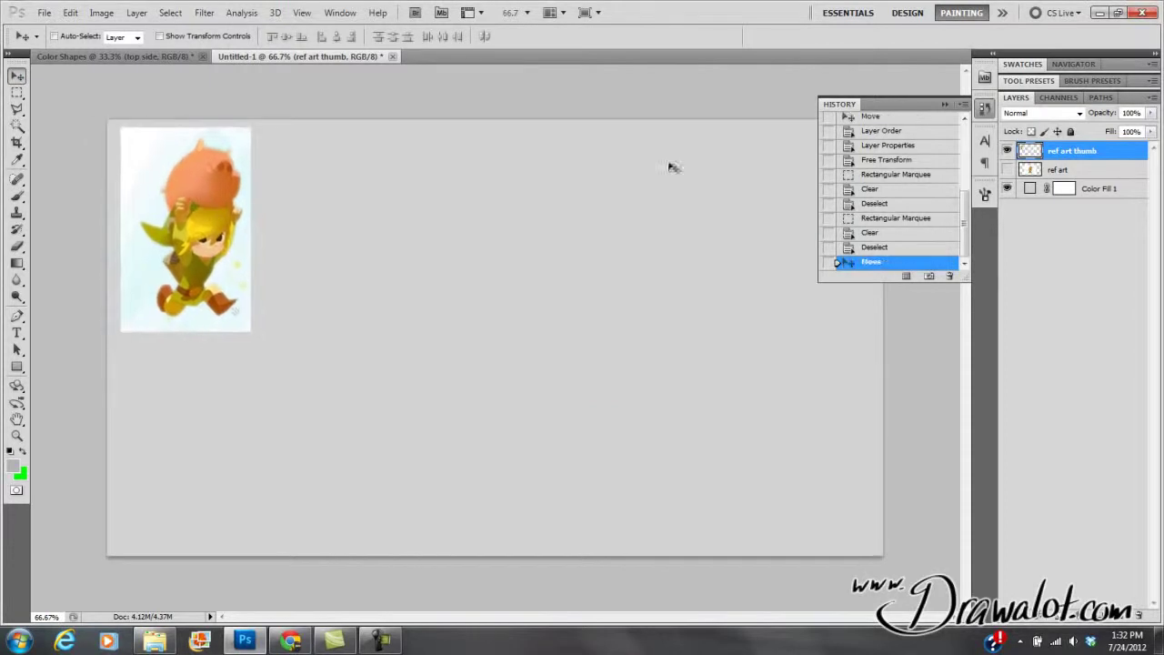
left_click(1007, 150)
left_click(1006, 150)
left_click(1007, 170)
left_click(1007, 170)
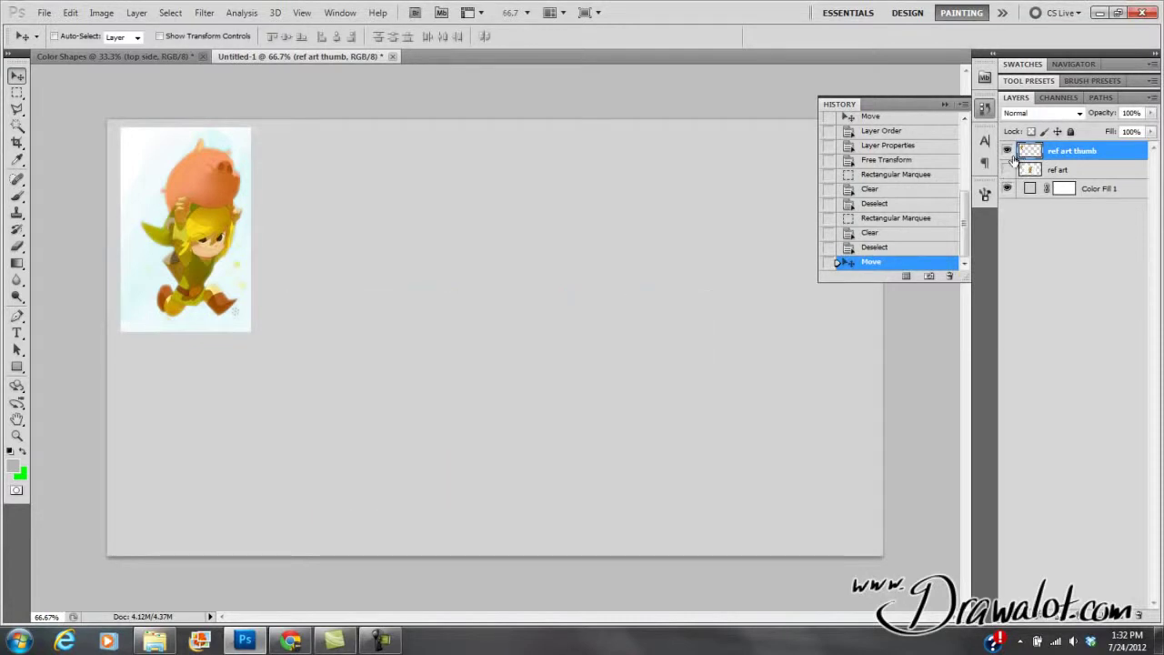
- Group the ref art thumb and ref art layers in a group named "ref" and collapse the History panel
left_click(1033, 170, "shift")
left_click_drag(1046, 173, 1102, 615)
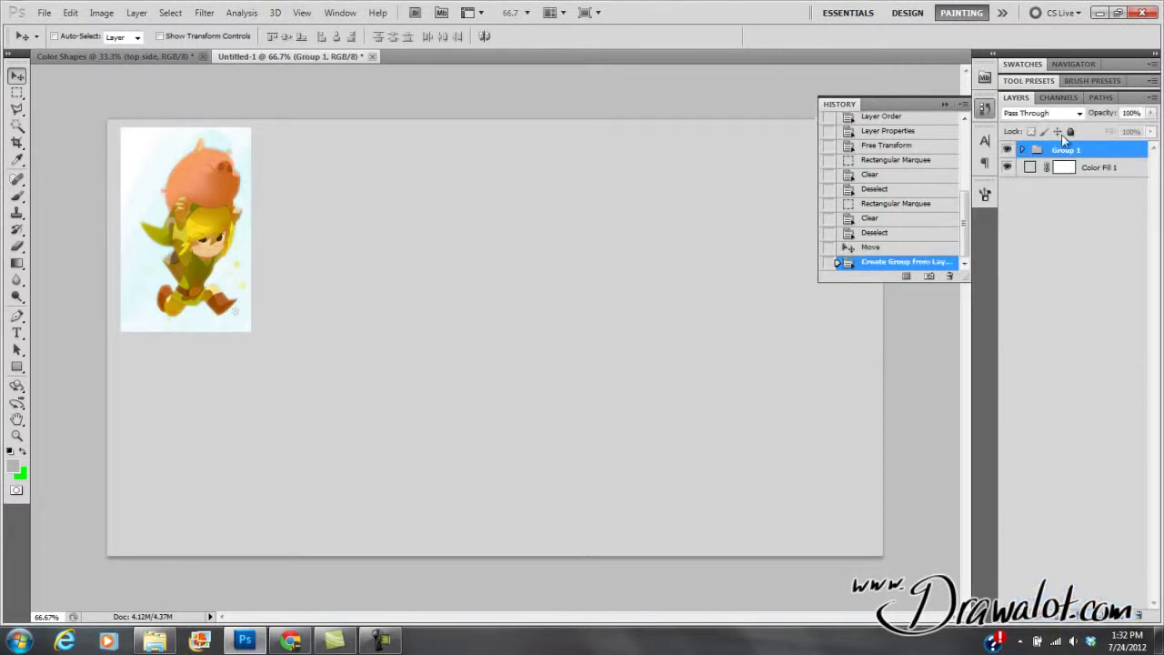
double_click(1064, 150)
type("ref")
key("Return")
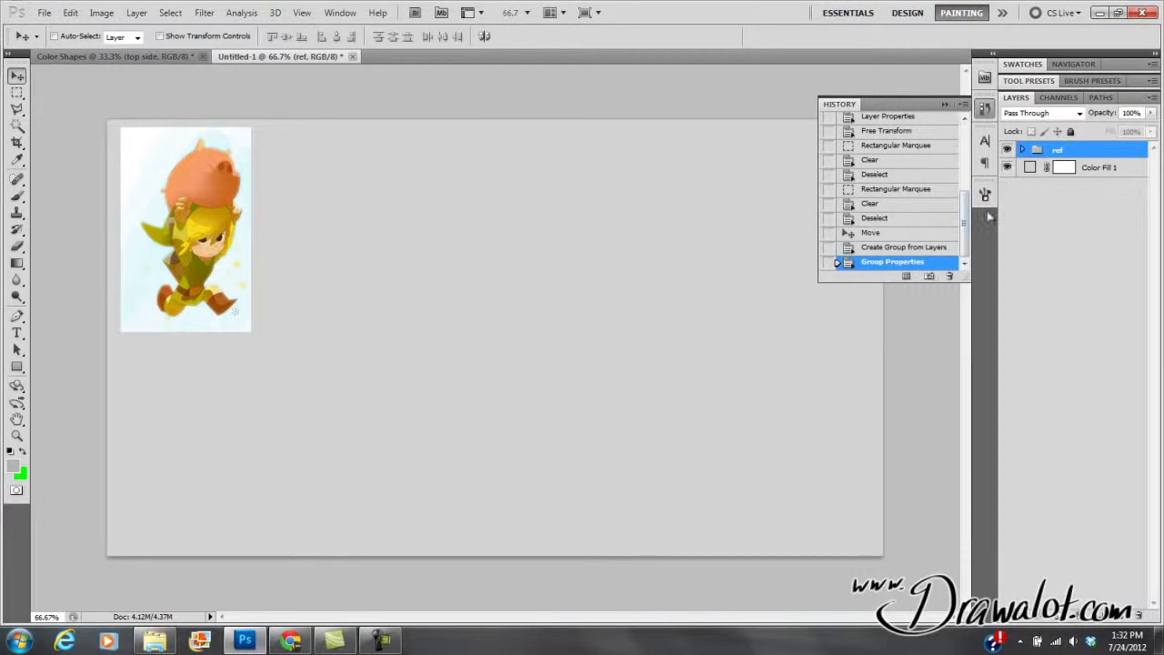
left_click(945, 106)
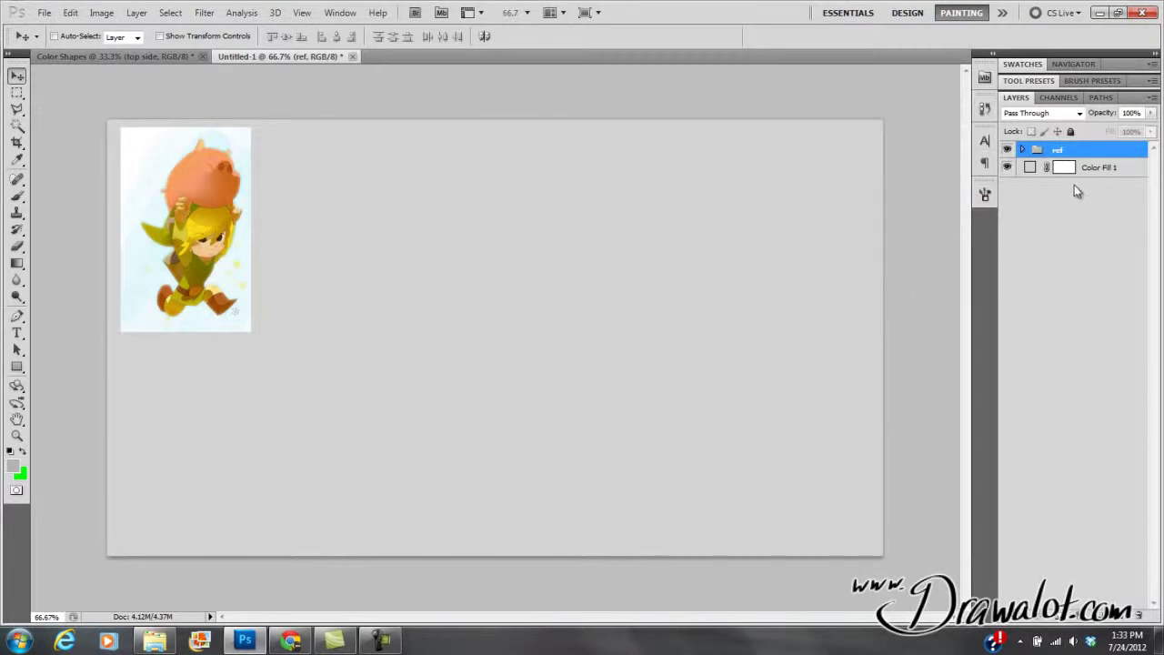
- With the color fill layer selected, set the Brush tool to Normal mode and a size of 70 px
left_click(1030, 168)
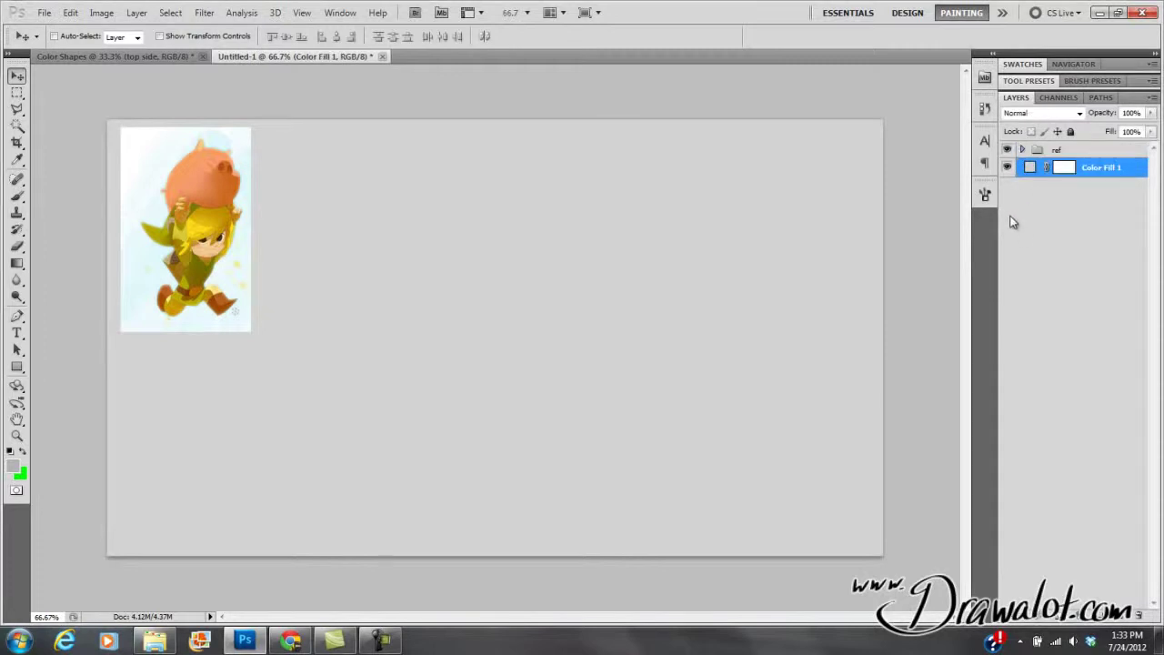
left_click(17, 197)
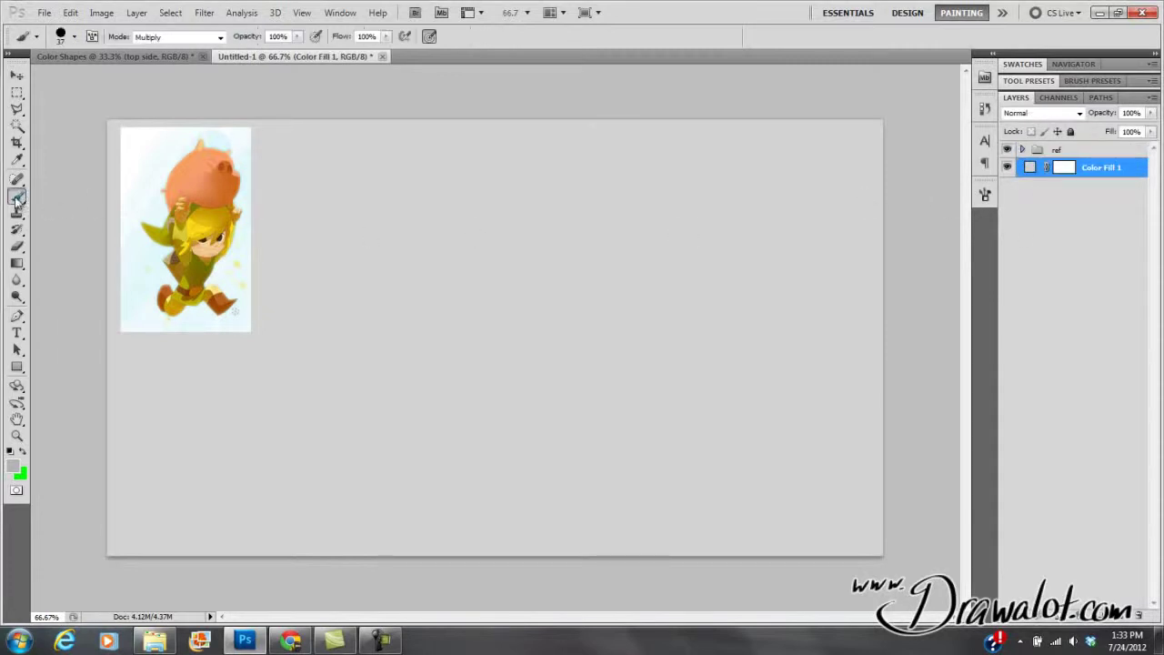
left_click(219, 36)
left_click(210, 52)
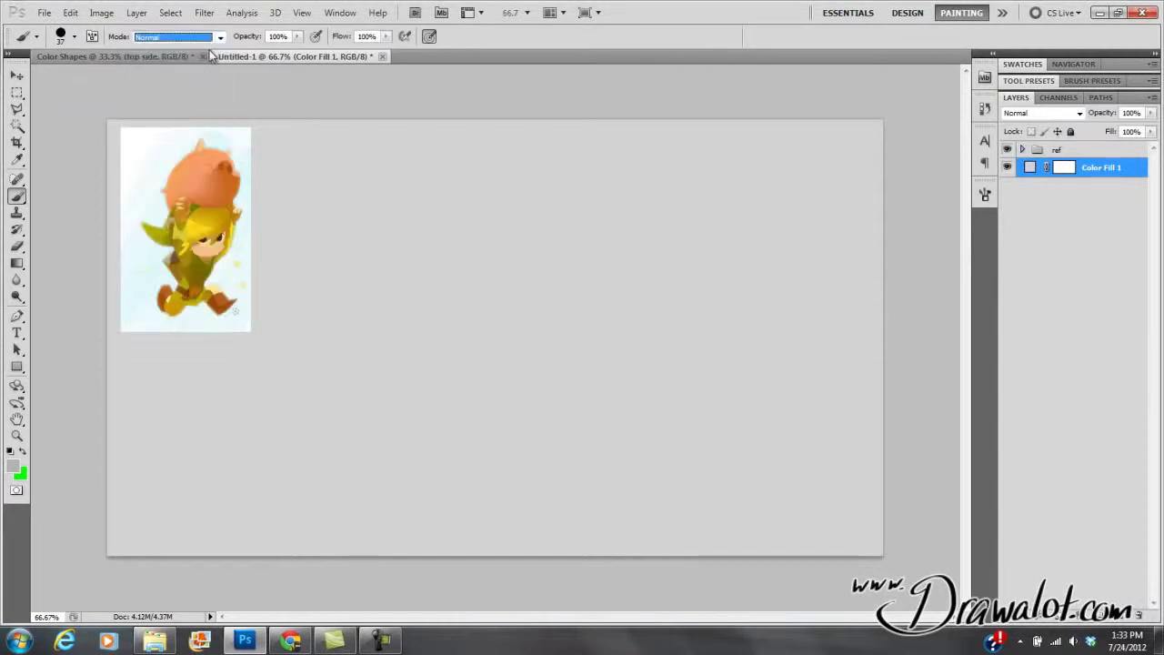
left_click(74, 38)
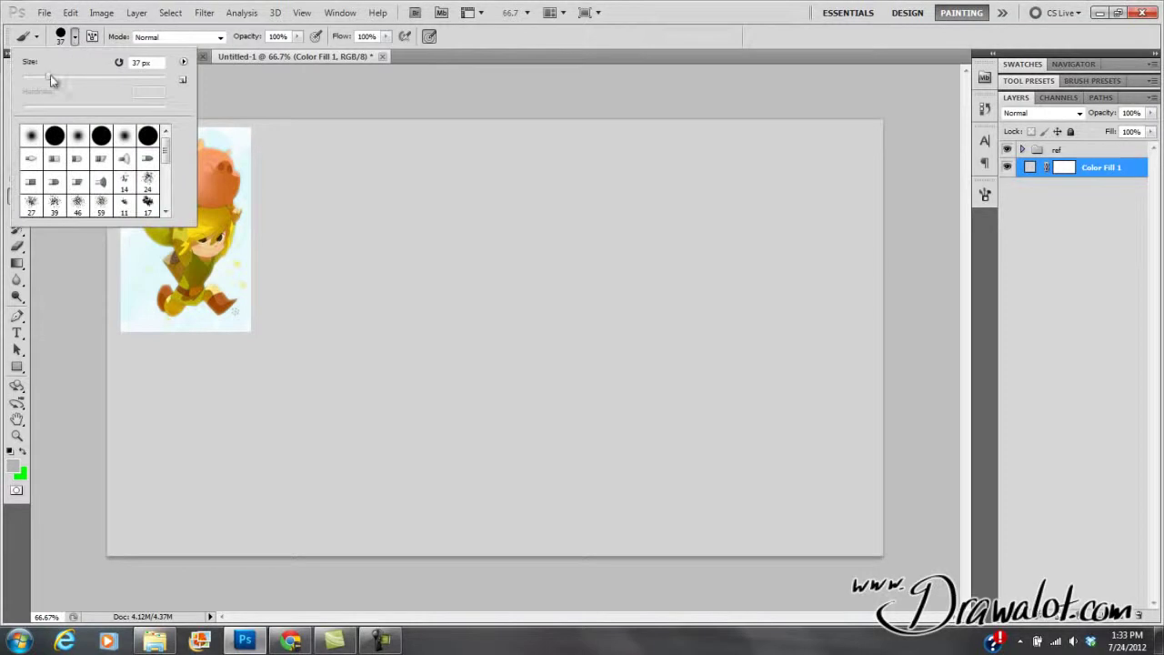
left_click_drag(86, 82, 65, 78)
left_click(74, 38)
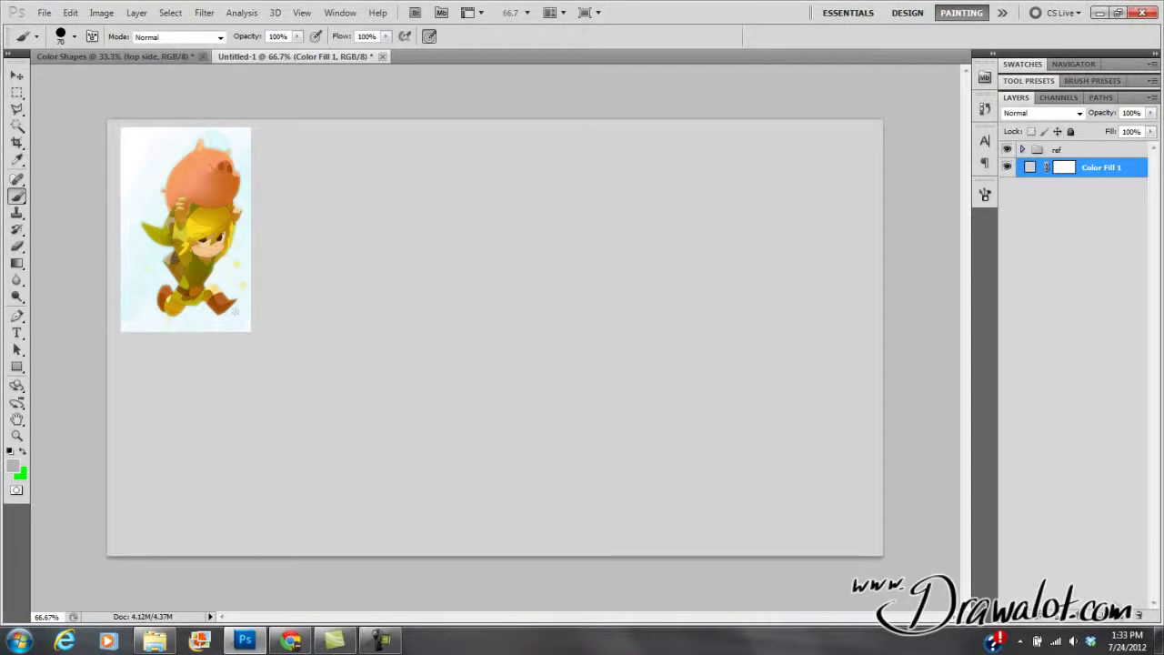
left_click(1124, 616)
key("ctrl+z")
left_click(137, 12)
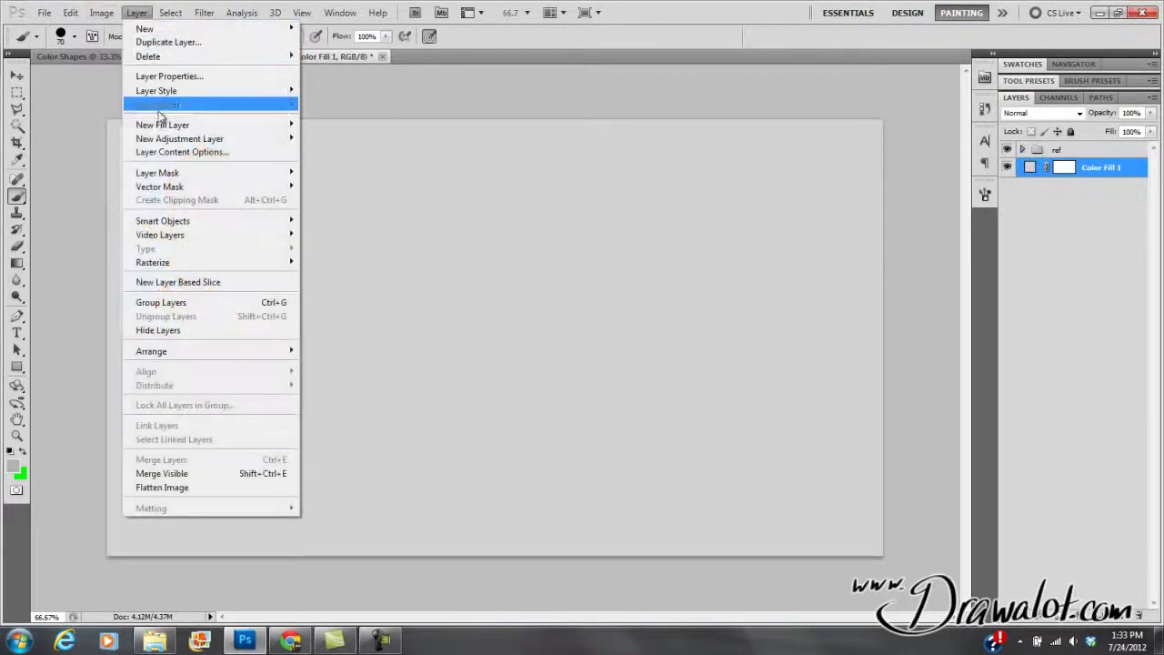
mouse_move(159, 28)
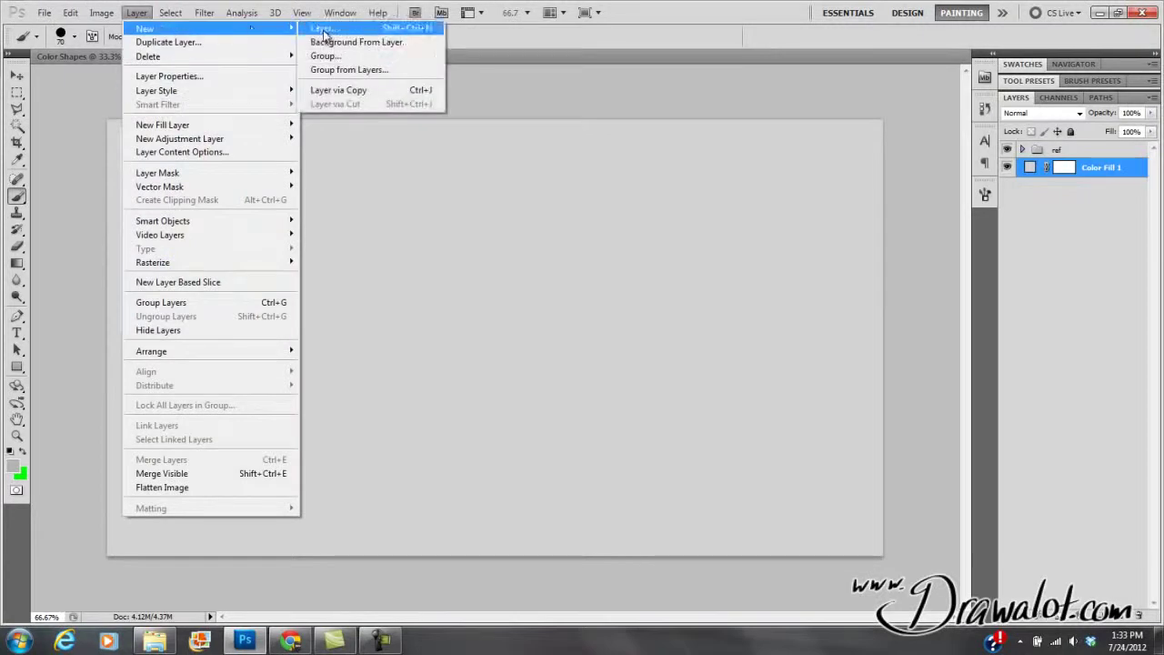
left_click(138, 12)
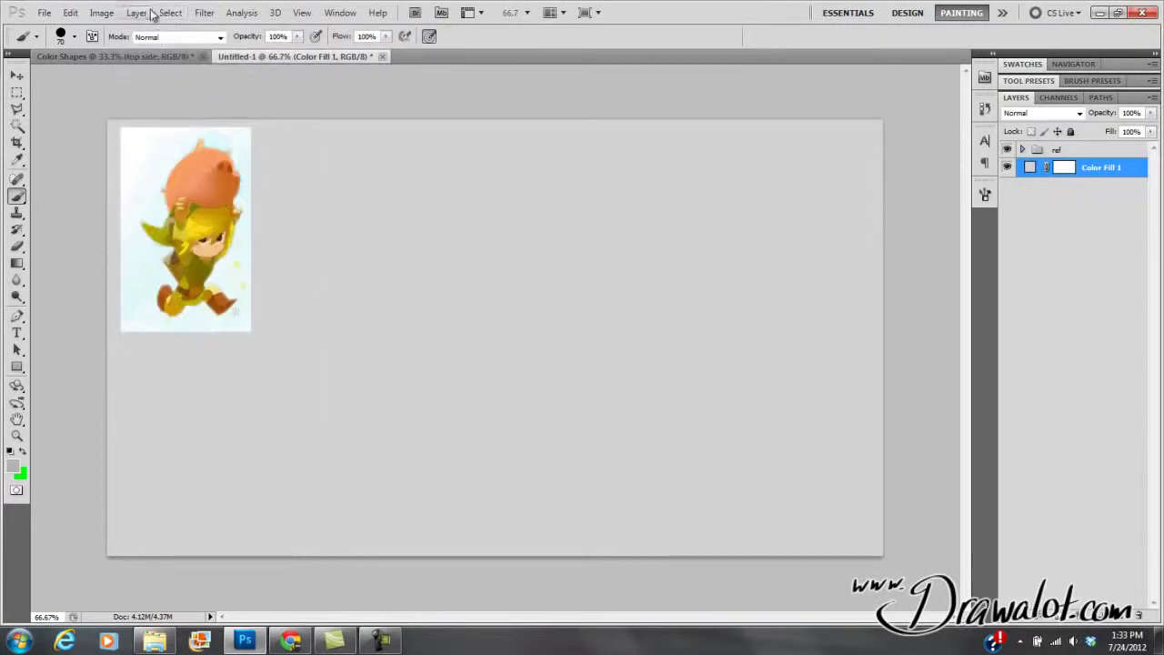
- Create a new layer named "sketch" directly above the color fill layer
key("ctrl+shift+n")
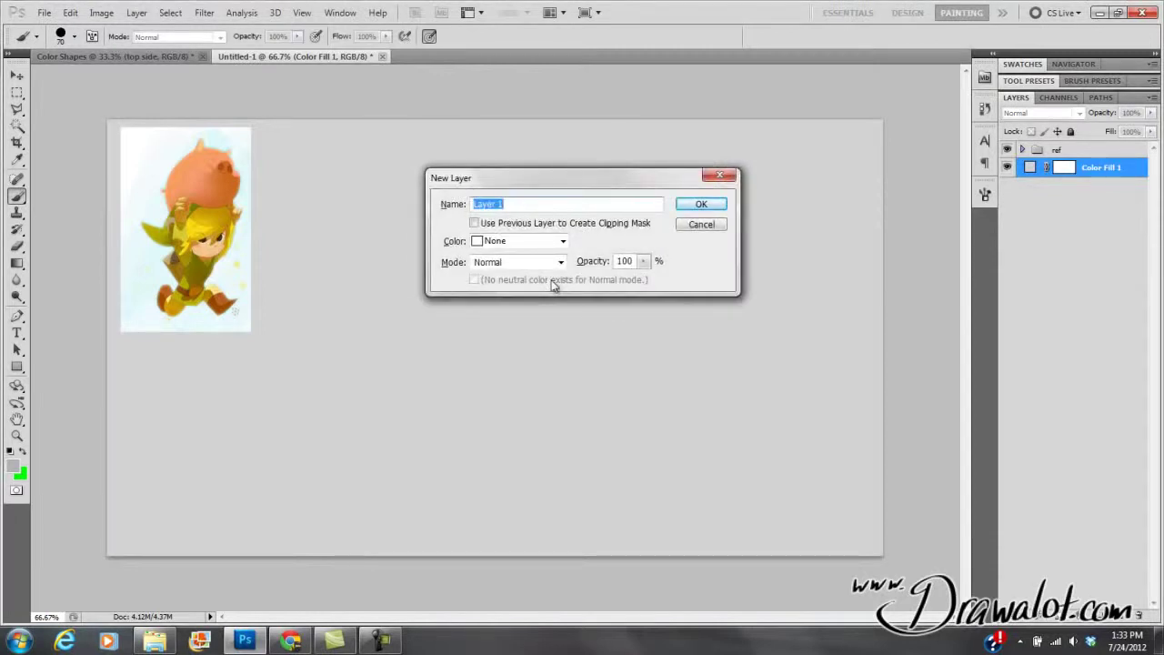
type("sketch")
key("Return")
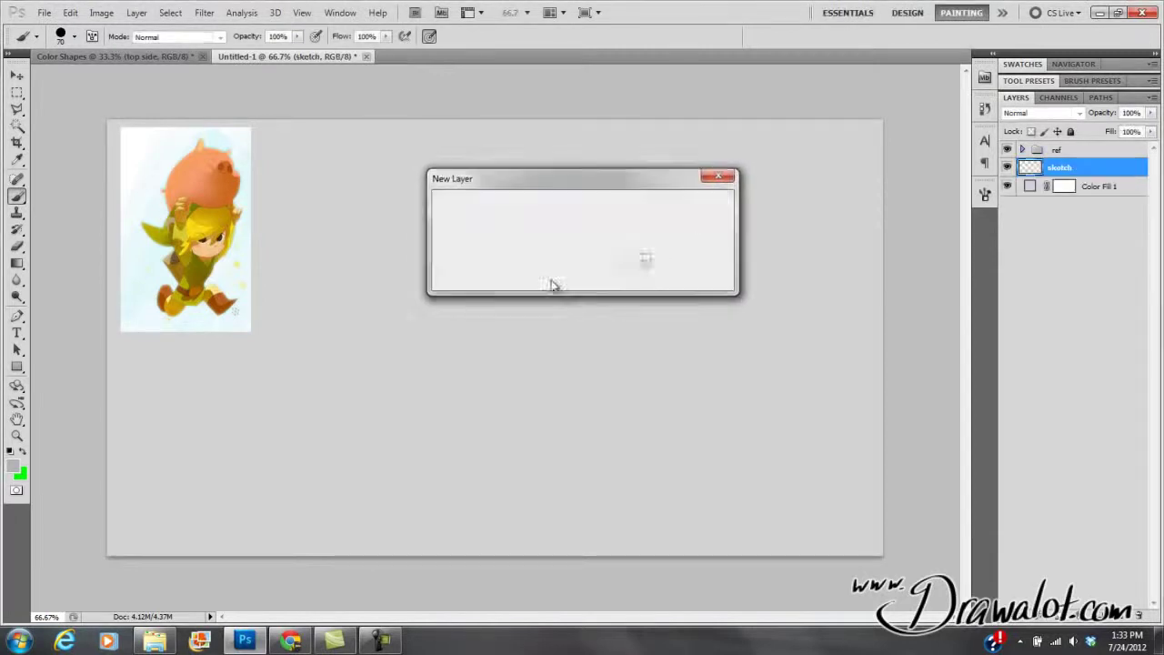
- Lock all attributes of the ref group and make the sketch layer active
left_click(1028, 189)
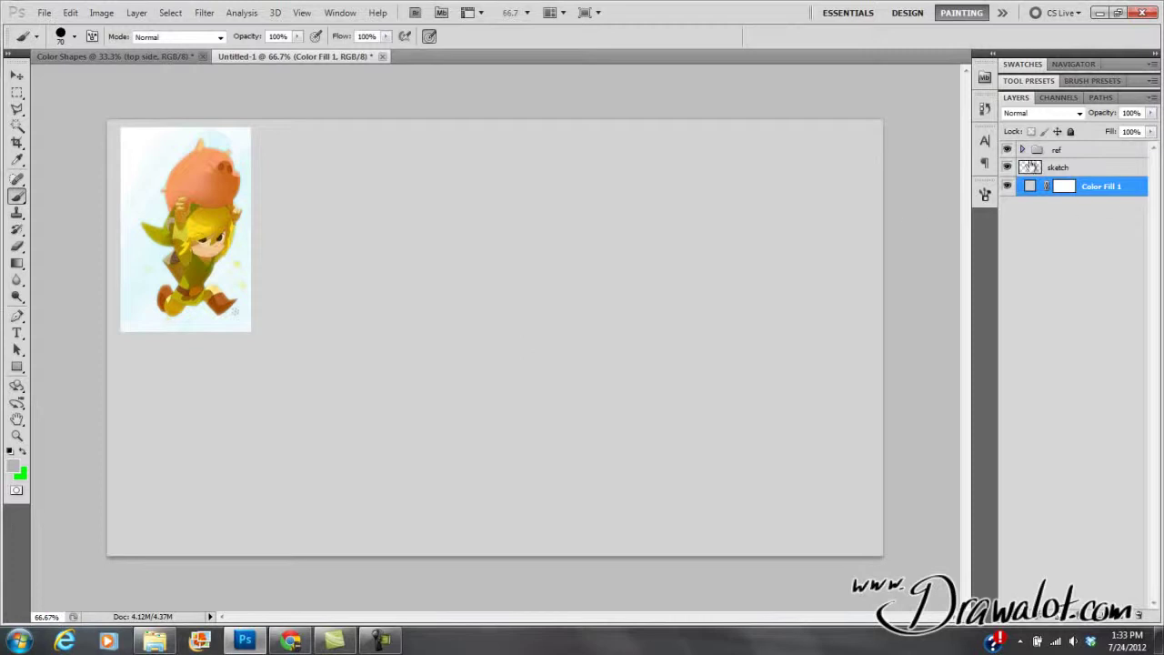
left_click(1032, 176)
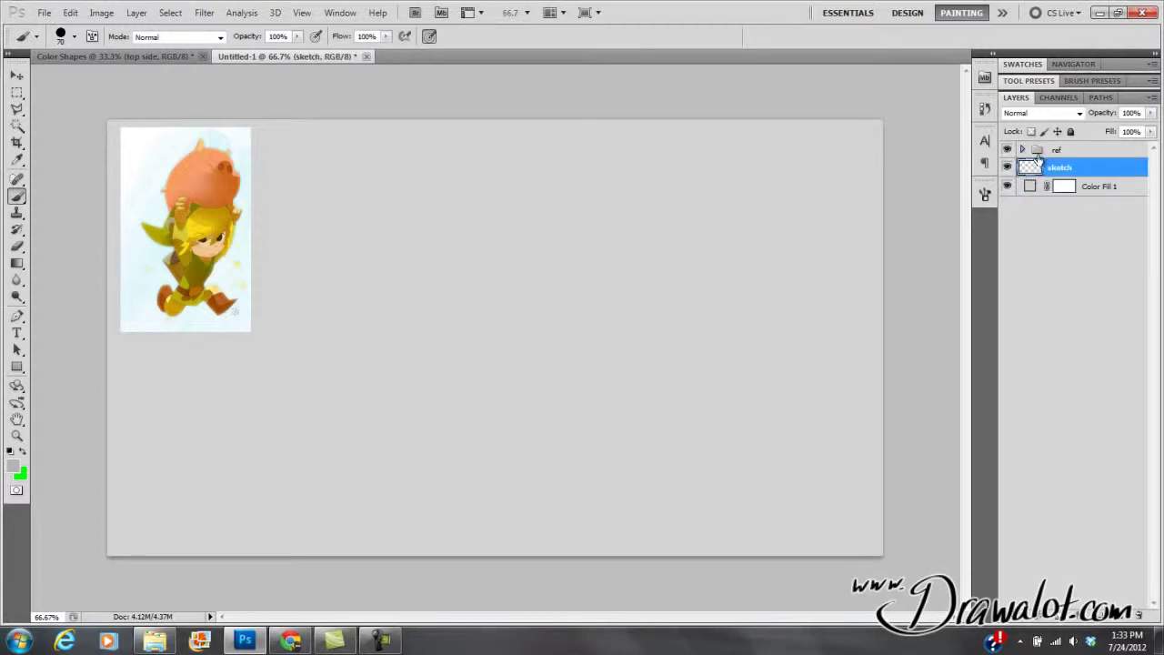
left_click(1037, 151)
left_click(1071, 132)
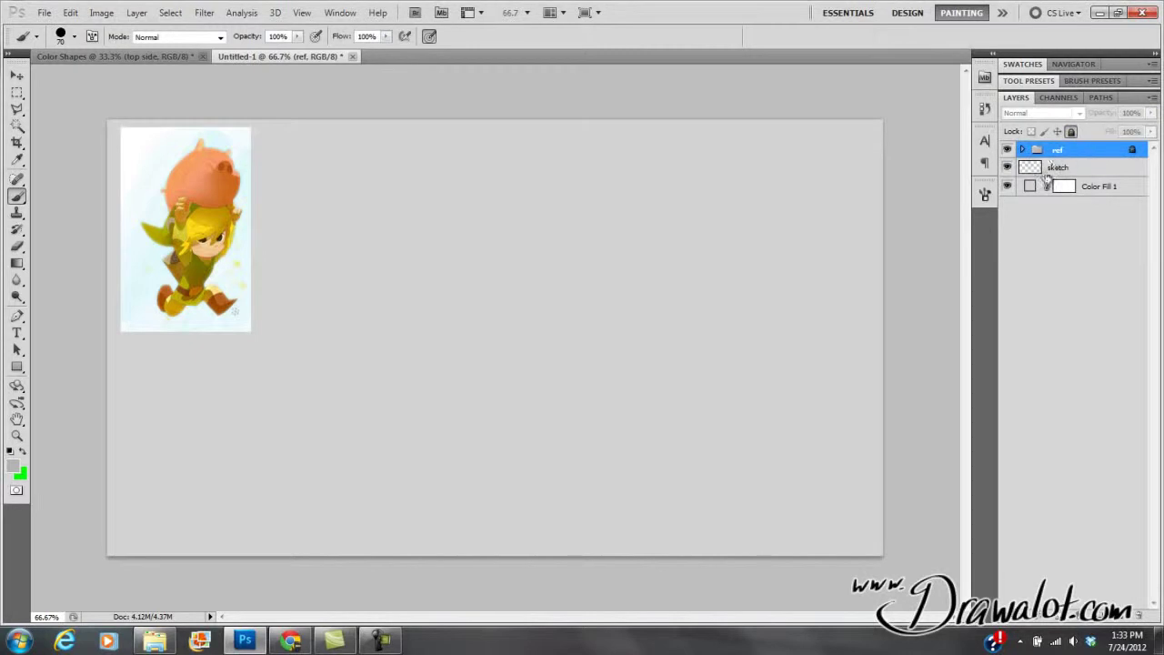
left_click(1030, 186)
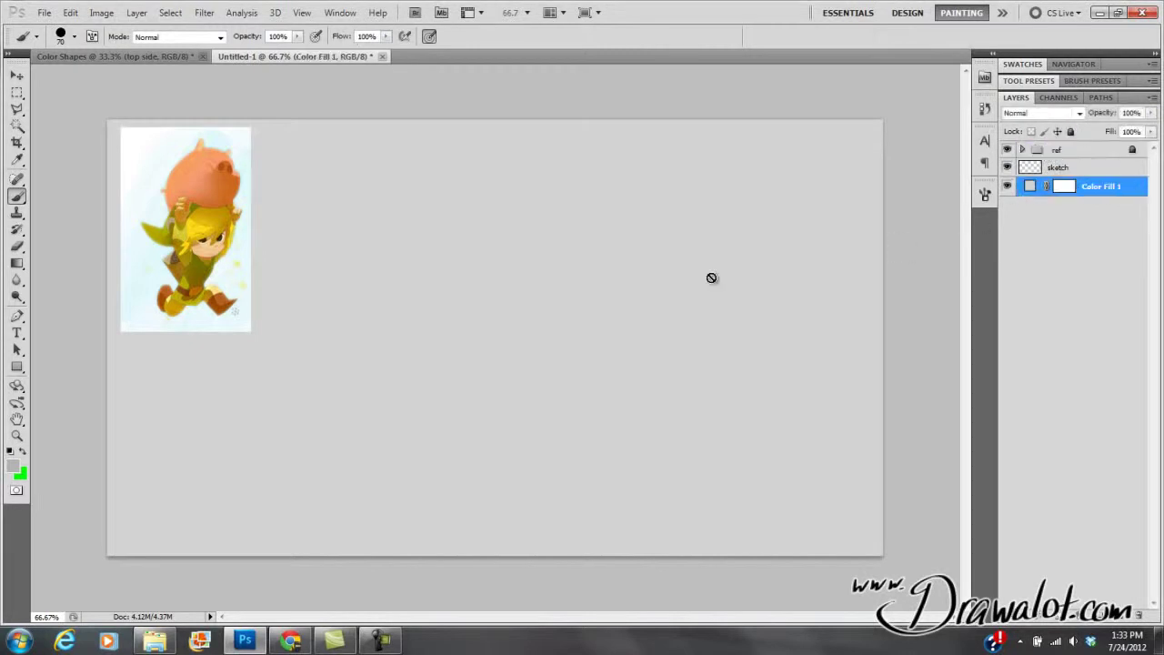
left_click(1030, 168)
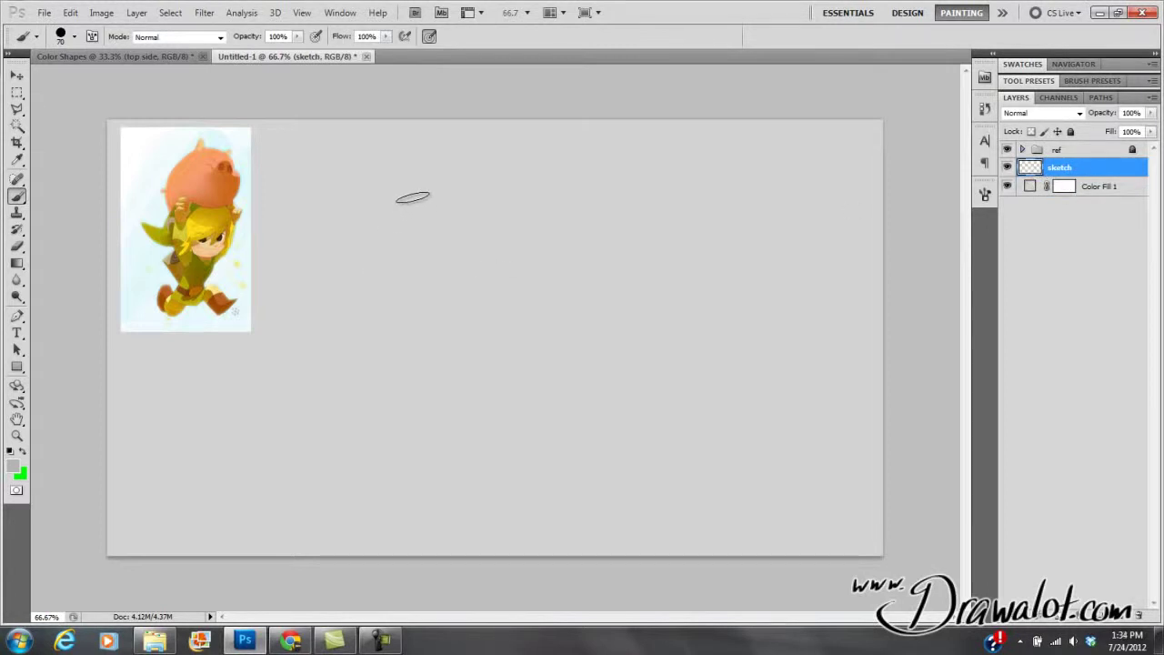
- Pick the round 39 px preset at the end of the brush list, keeping the Normal blend mode
left_click(74, 37)
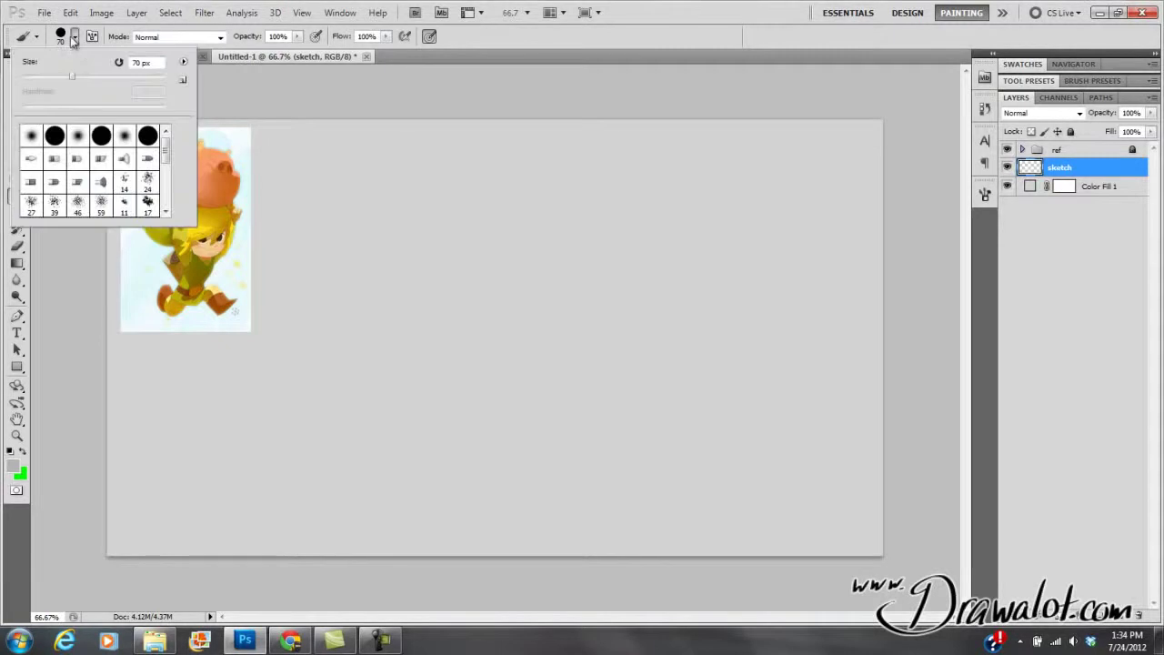
left_click_drag(166, 156, 166, 195)
left_click(80, 208)
left_click(440, 264)
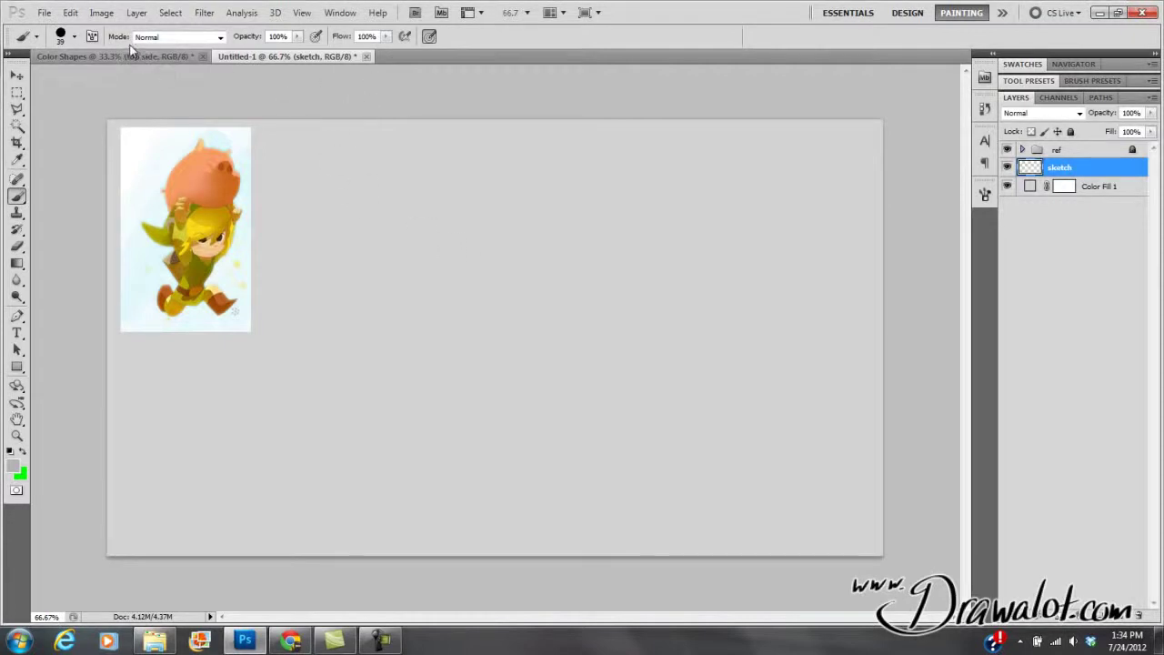
left_click(182, 37)
left_click(179, 38)
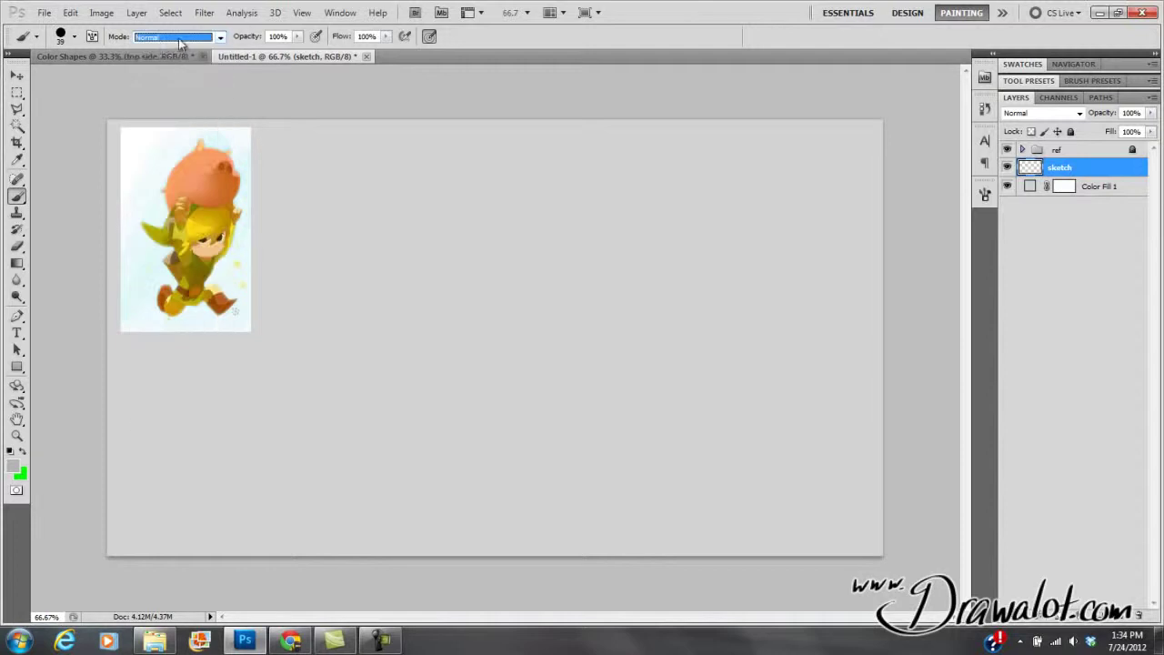
- Try a brush size of 89 px and other presets, and choose the last hard round brush in the first preset row
left_click(72, 41)
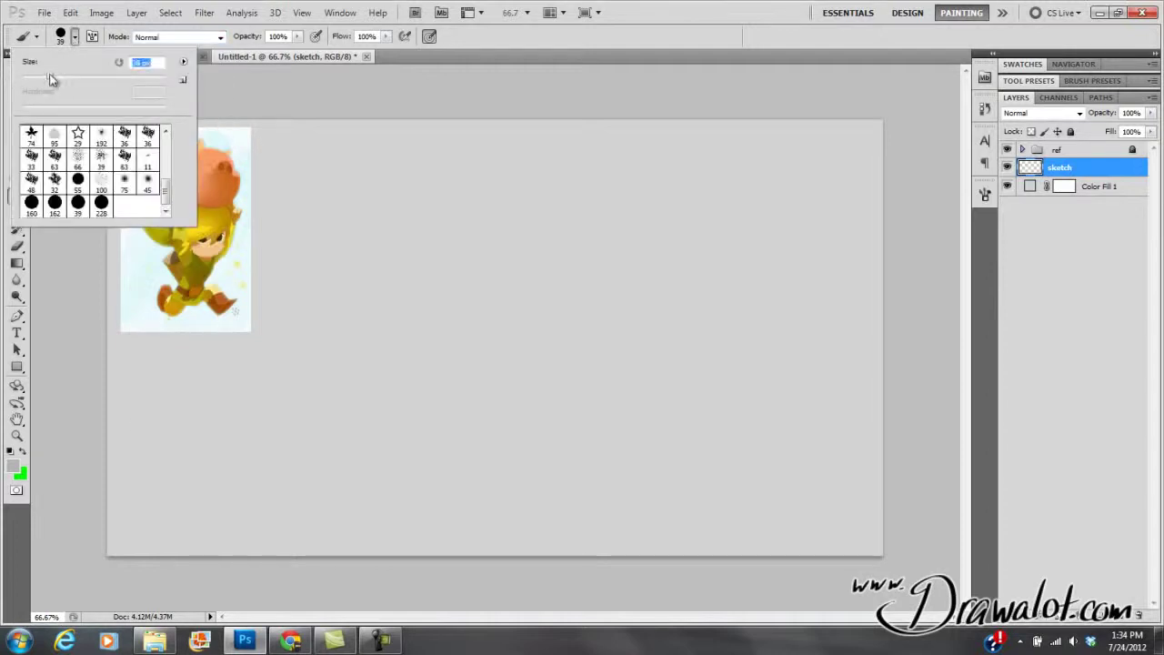
left_click_drag(70, 91, 89, 89)
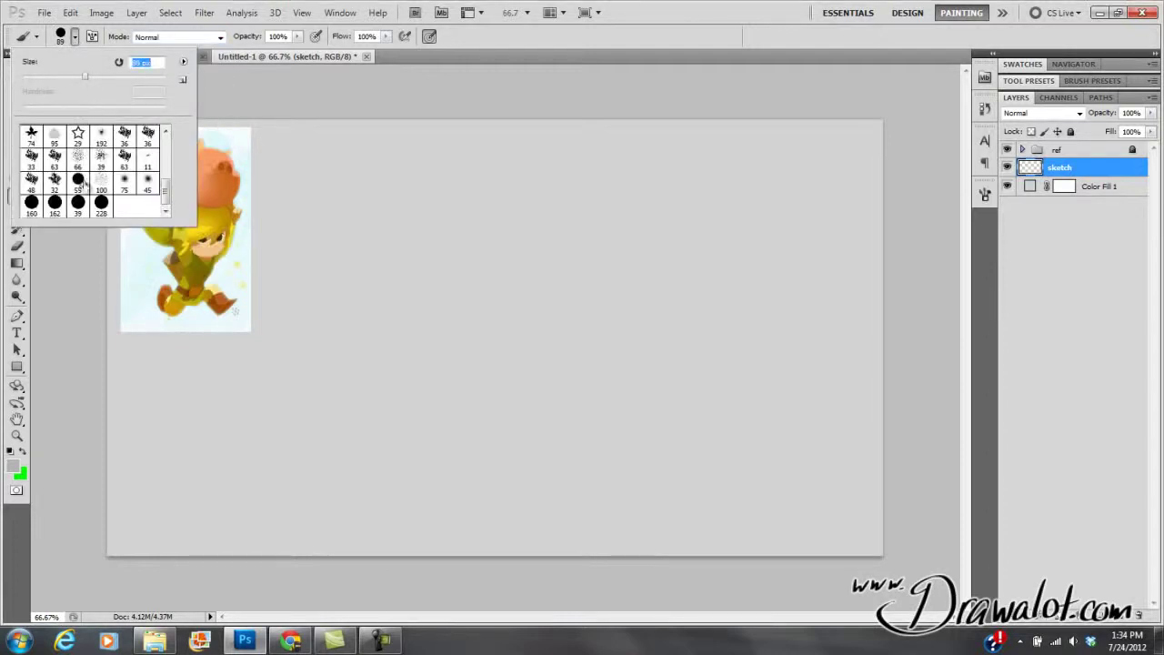
left_click(31, 205)
left_click(64, 204)
left_click_drag(162, 193, 161, 147)
left_click(146, 138)
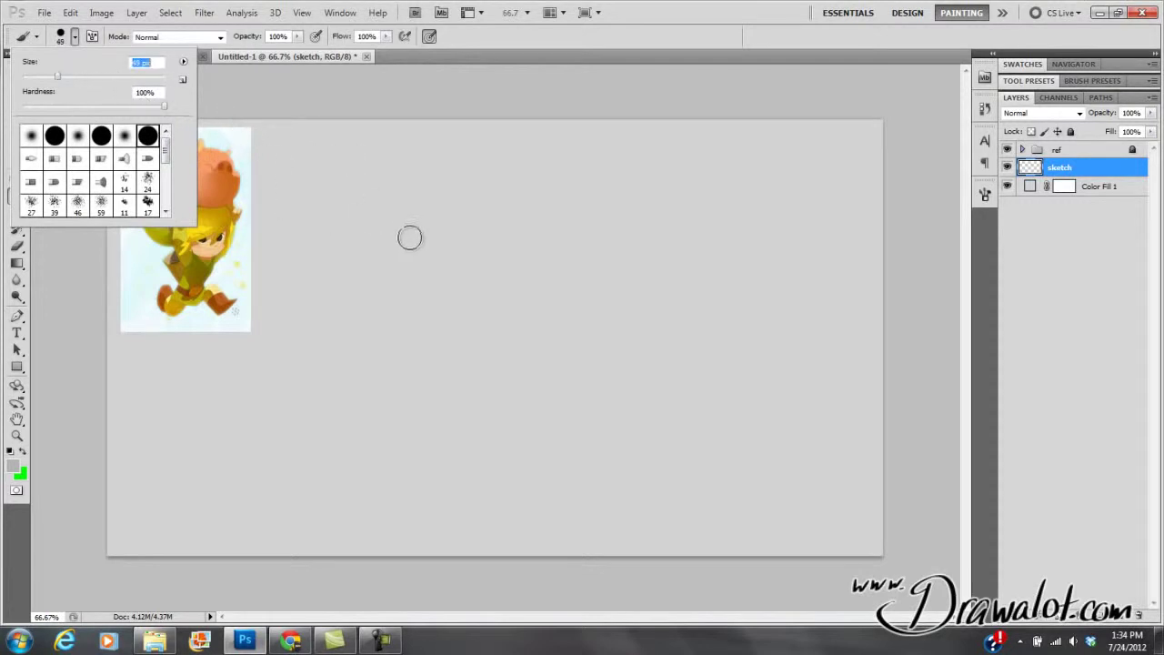
- Set the brush hardness to 0%, paint a gray test zigzag on the sketch layer and undo it
left_click_drag(164, 107, 130, 110)
left_click_drag(13, 110, 16, 110)
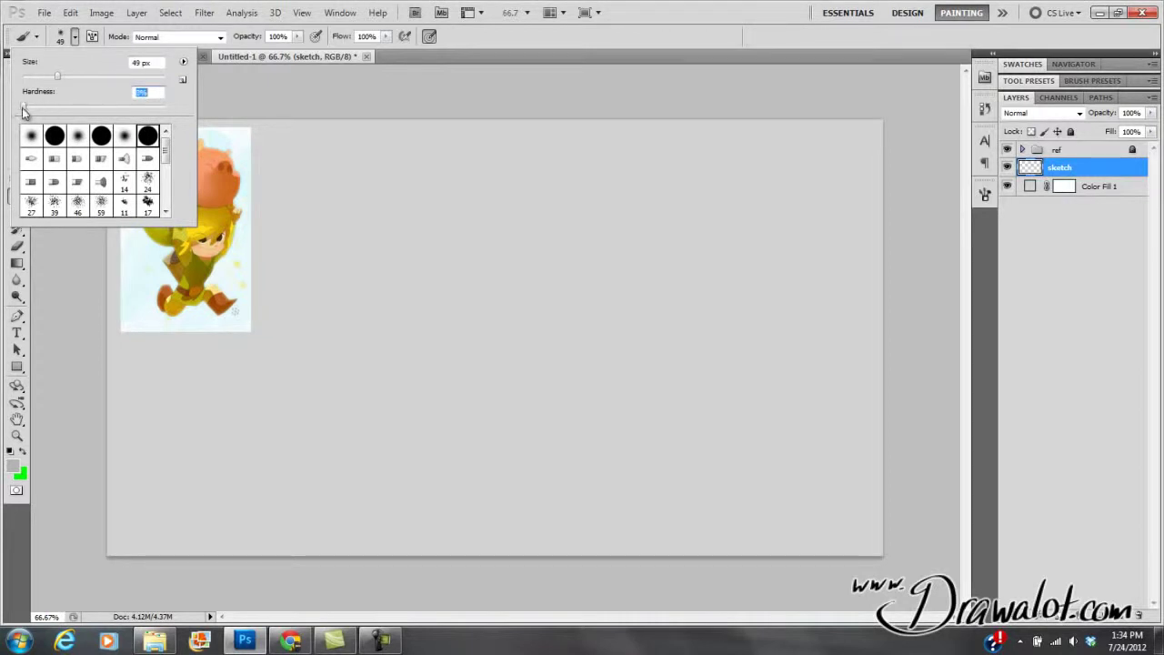
mouse_move(375, 200)
left_mouse_down()
mouse_move(408, 335)
mouse_move(577, 342)
mouse_move(639, 363)
left_mouse_up()
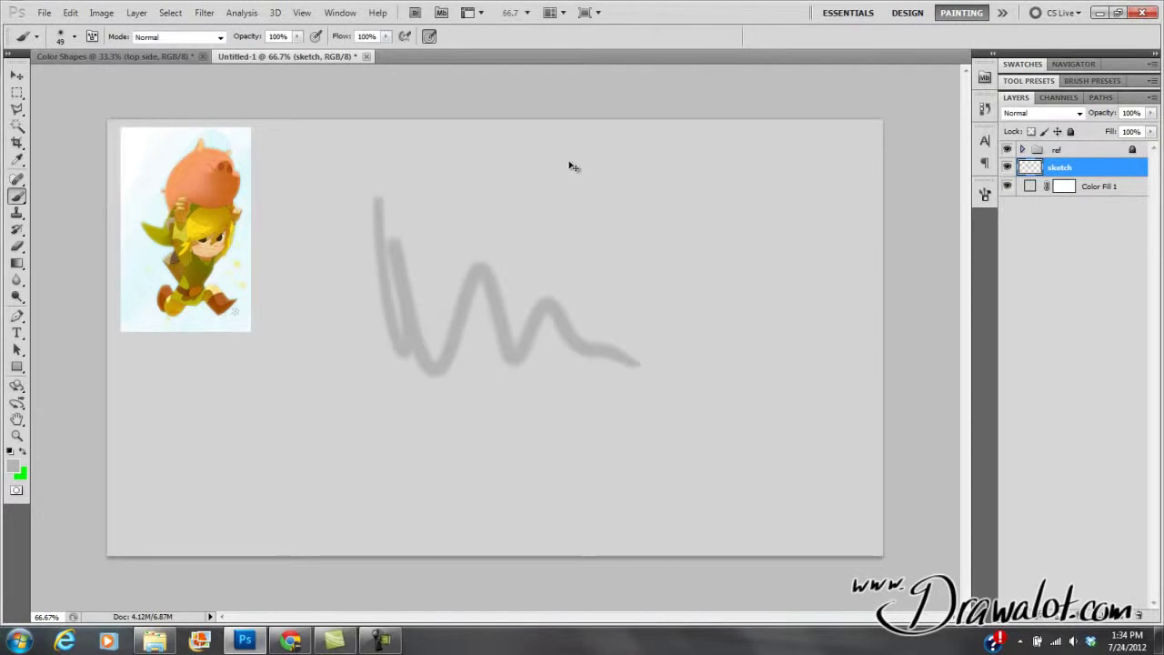
key("ctrl+z")
- Raise the brush hardness to 100%, paint a gray test stroke and undo it
left_click(75, 37)
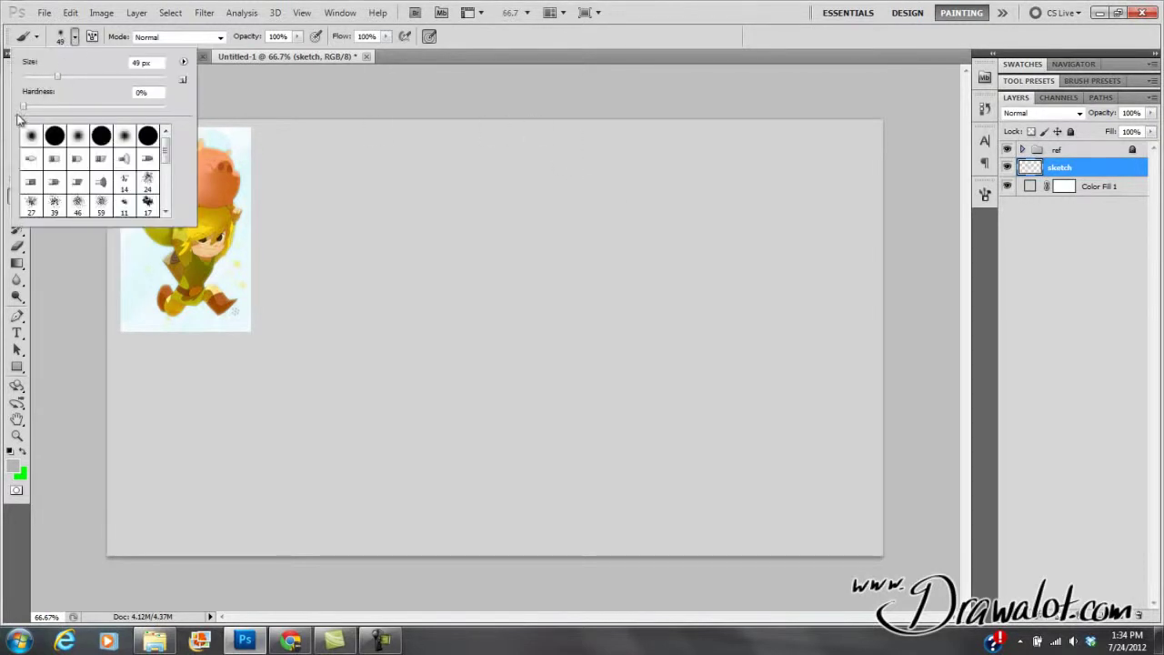
left_click_drag(390, 189, 422, 424)
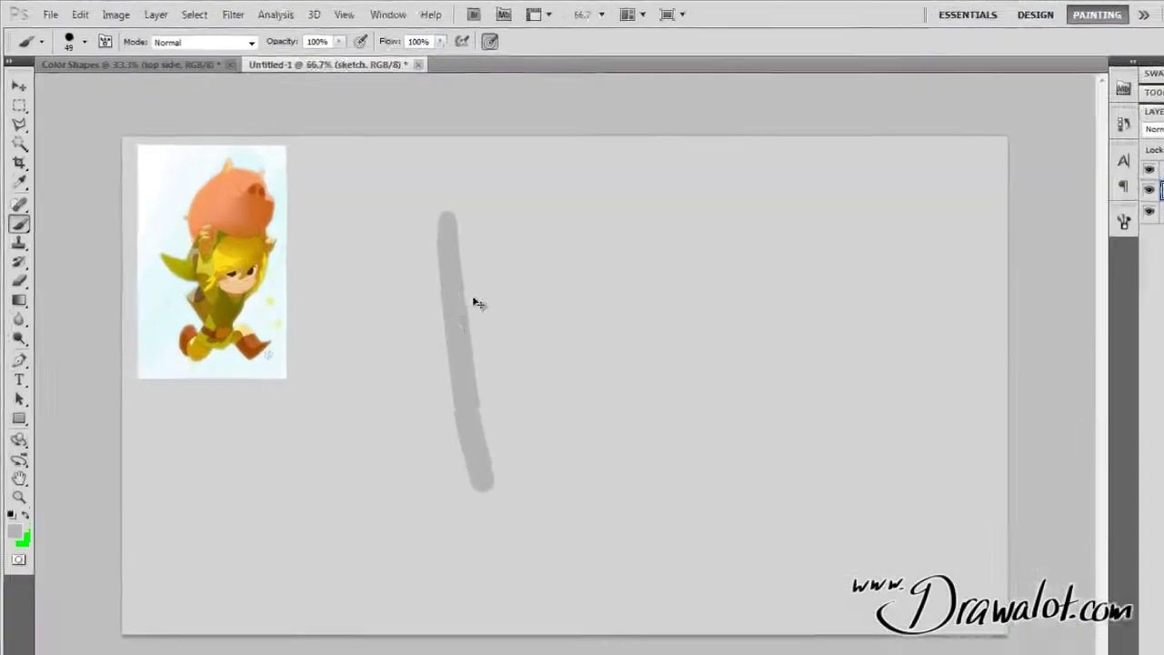
key("ctrl+z")
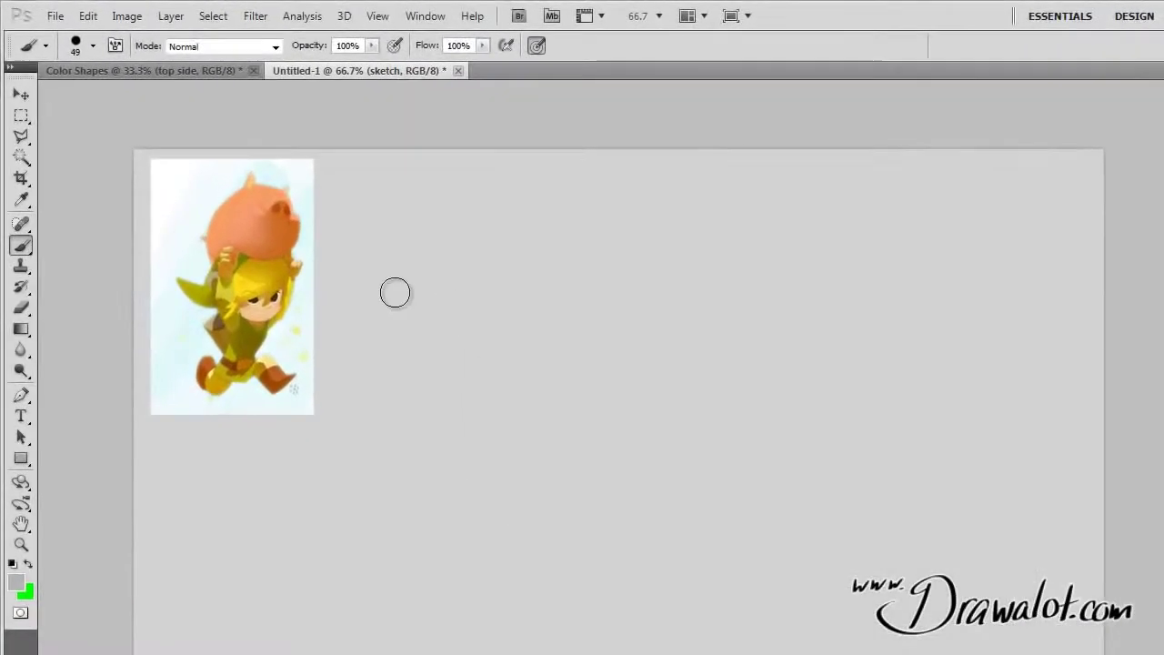
left_click(83, 43)
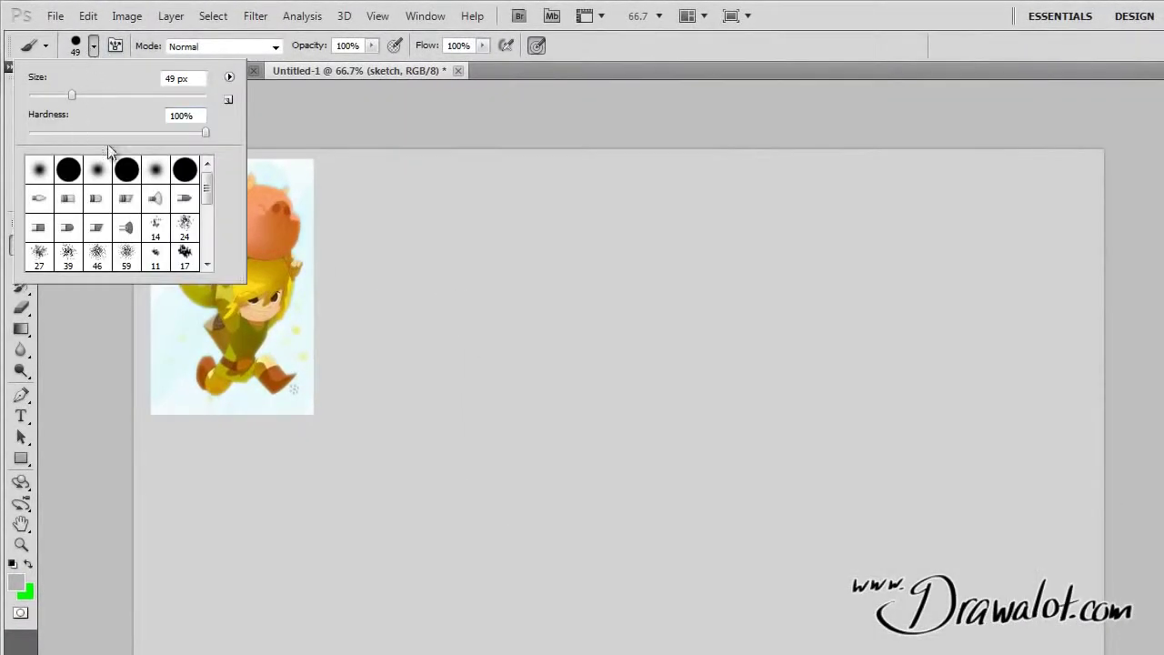
left_click(206, 136)
left_click(617, 54)
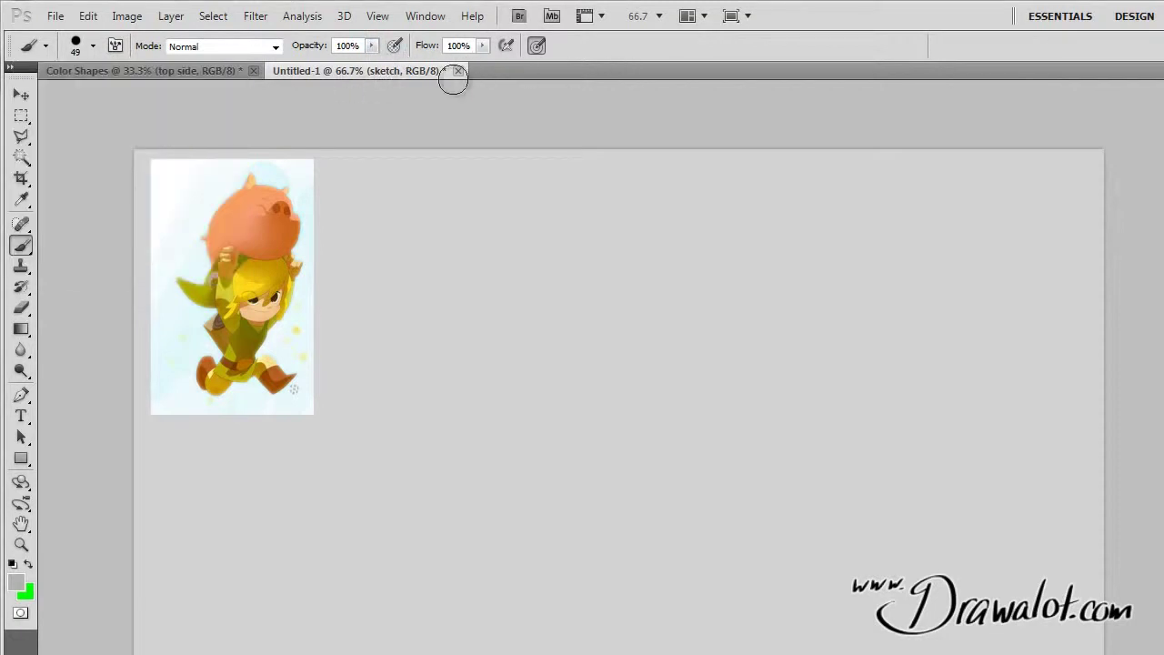
- Reset the foreground and background colors to black and white, paint a black test stroke and undo it
left_click(16, 564)
left_click_drag(519, 247, 562, 528)
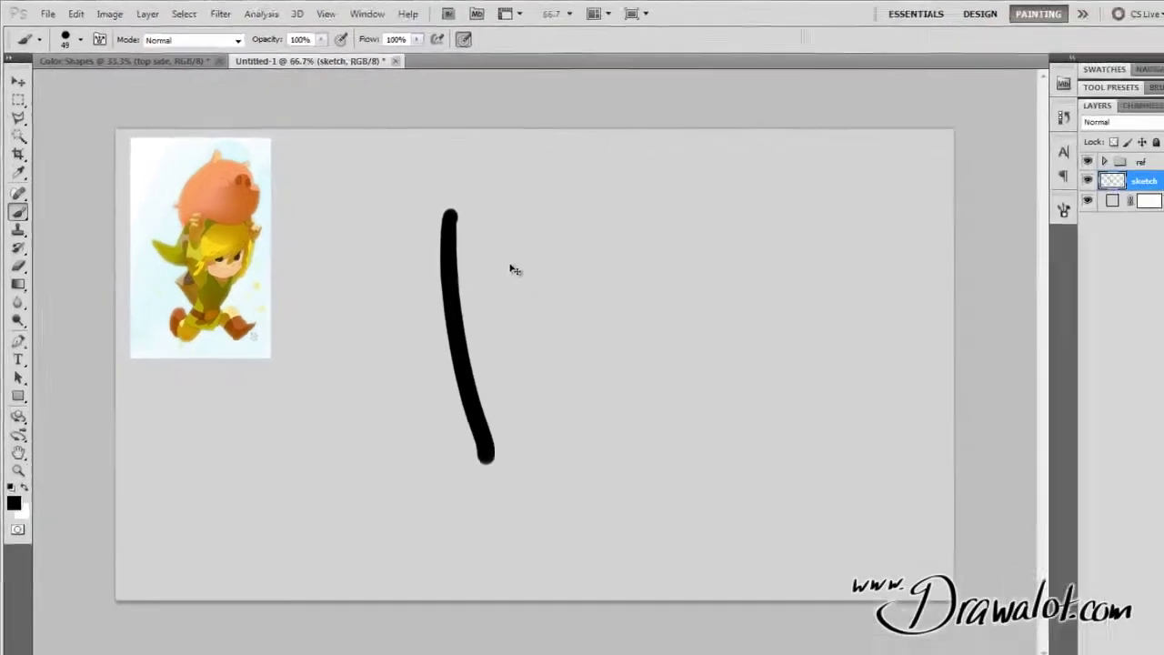
key("ctrl+z")
- Lower the brush hardness to 0%, paint a soft black test stroke and undo it
left_click(92, 45)
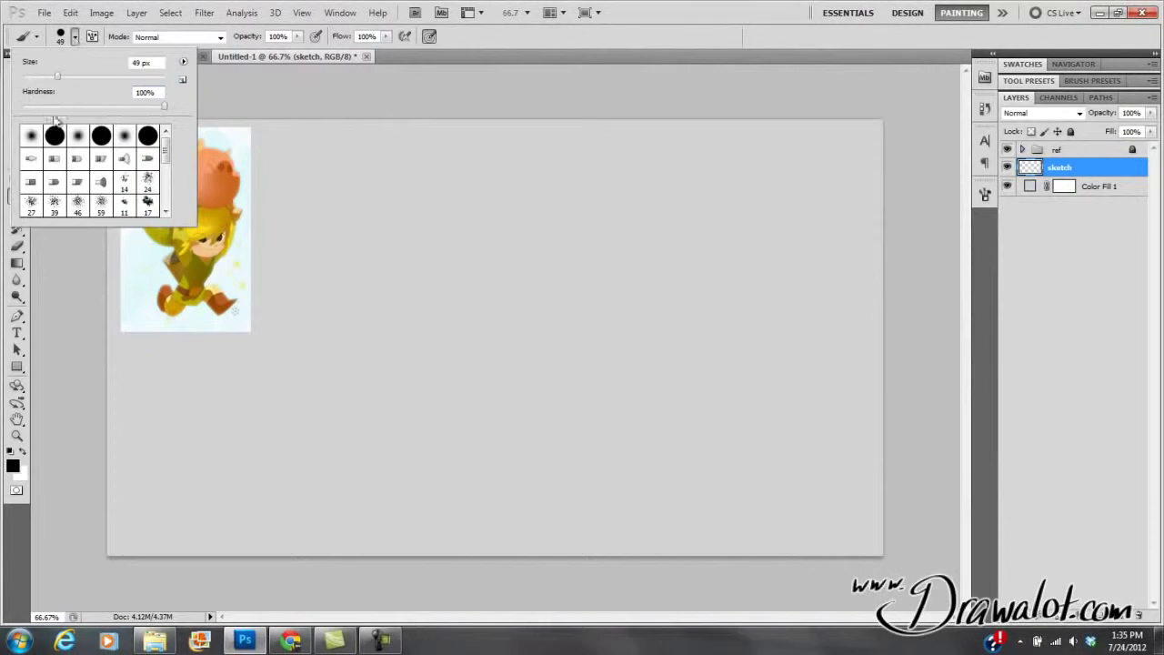
left_click_drag(41, 110, 17, 110)
left_click_drag(438, 173, 541, 460)
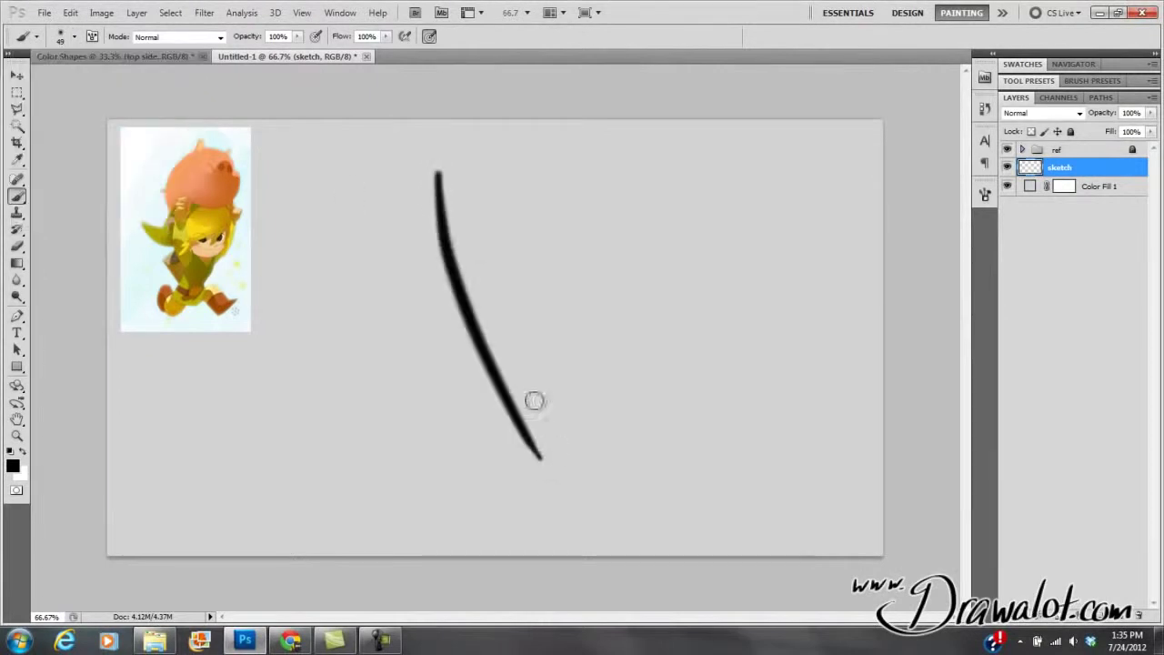
key("ctrl+z")
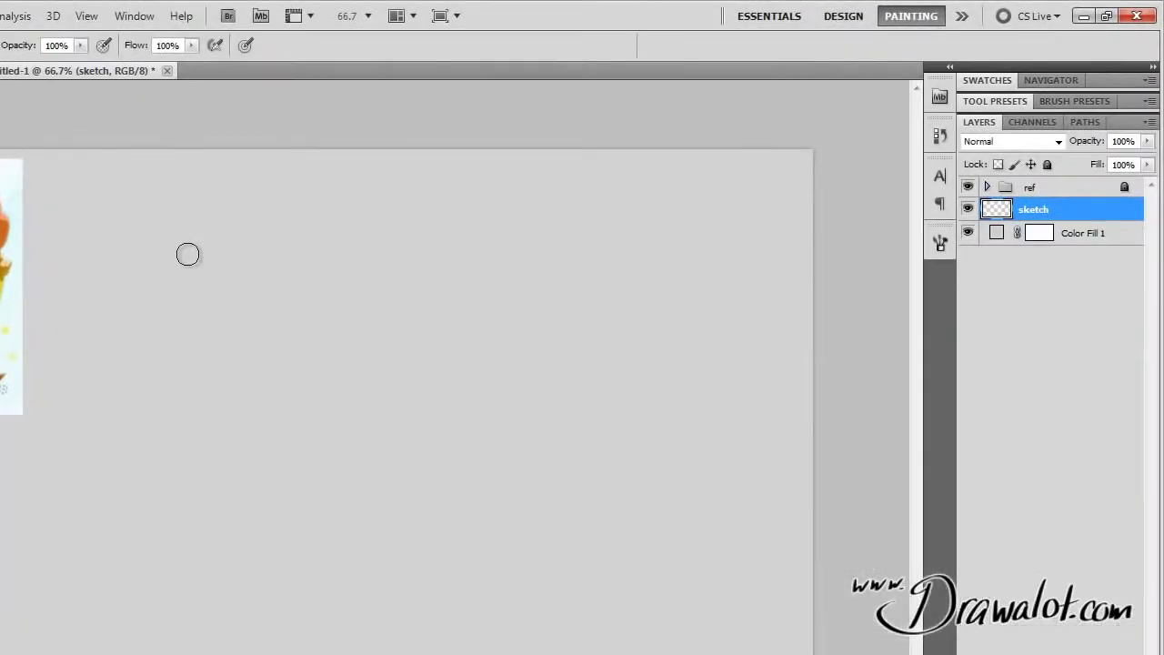
- With pen pressure for size off, paint three crossing strokes of even width, and turn pressure for size back on
left_click_drag(239, 265, 296, 544)
left_click_drag(376, 274, 401, 465)
left_click_drag(275, 400, 499, 375)
left_click(247, 47)
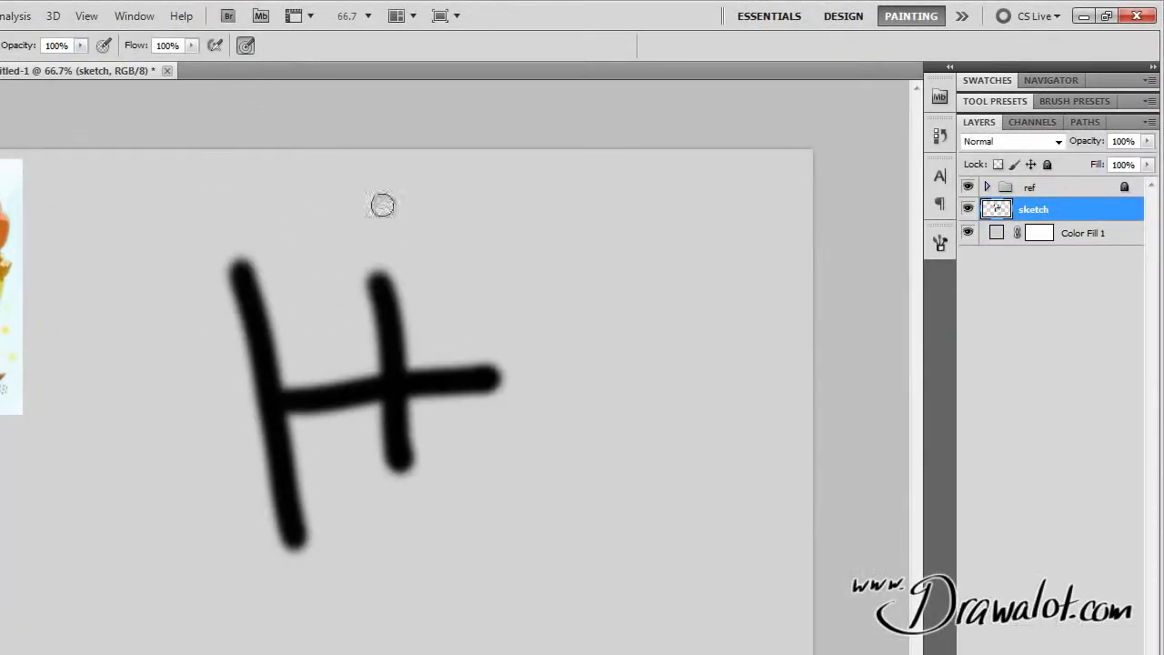
- Paint several pressure-sensitive strokes beside the even-width ones, clear the whole sketch layer and deselect
left_click_drag(608, 215, 611, 560)
mouse_move(677, 225)
left_mouse_down()
mouse_move(609, 368)
mouse_move(469, 444)
left_mouse_up()
mouse_move(455, 549)
left_mouse_down()
mouse_move(569, 504)
mouse_move(719, 332)
mouse_move(748, 211)
mouse_move(617, 318)
left_mouse_up()
mouse_move(608, 358)
left_mouse_down()
mouse_move(624, 558)
mouse_move(647, 580)
left_mouse_up()
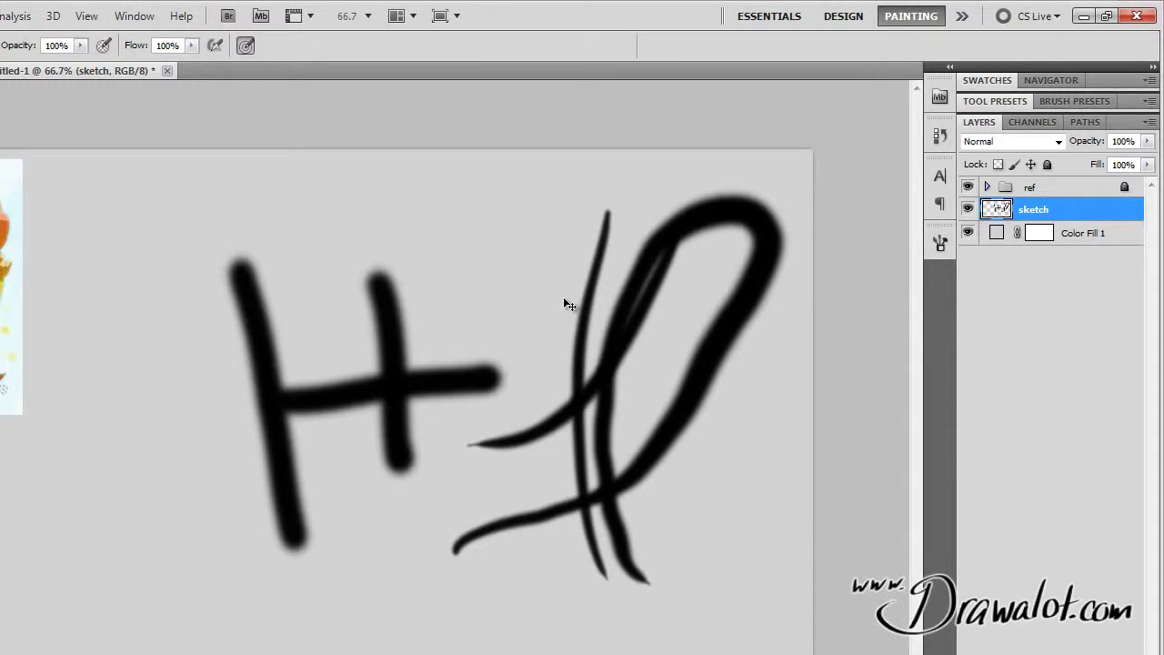
key("ctrl+a")
key("Delete")
key("ctrl+d")
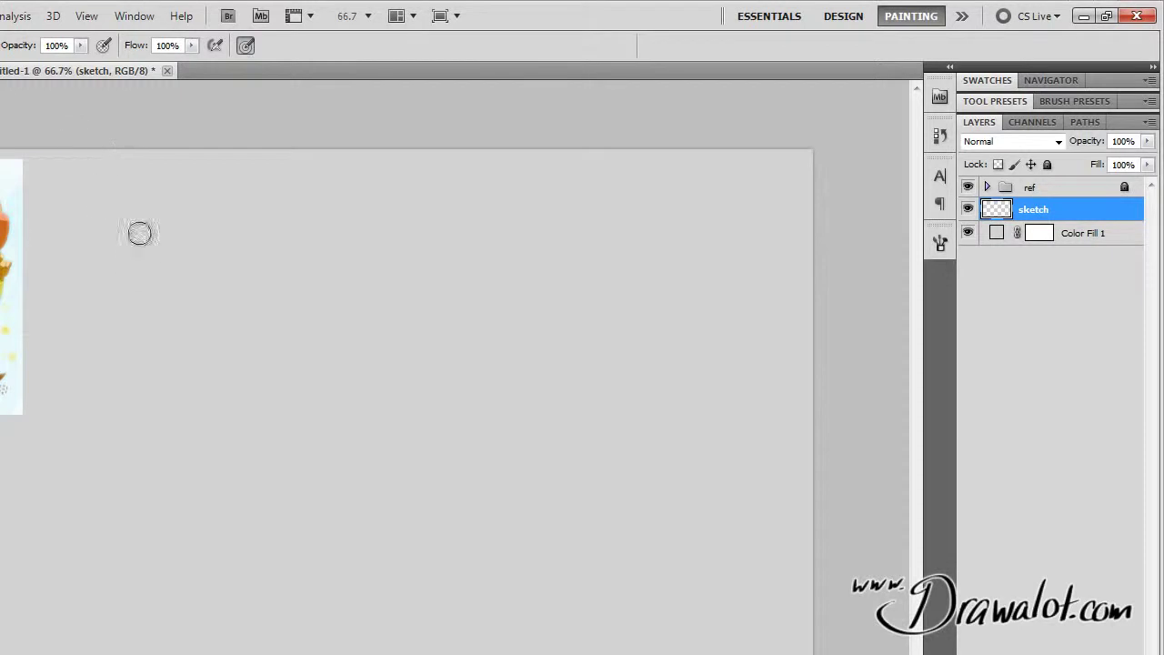
- Enlarge the soft brush to 174 px, paint a broad test zigzag and undo it
right_click(209, 283)
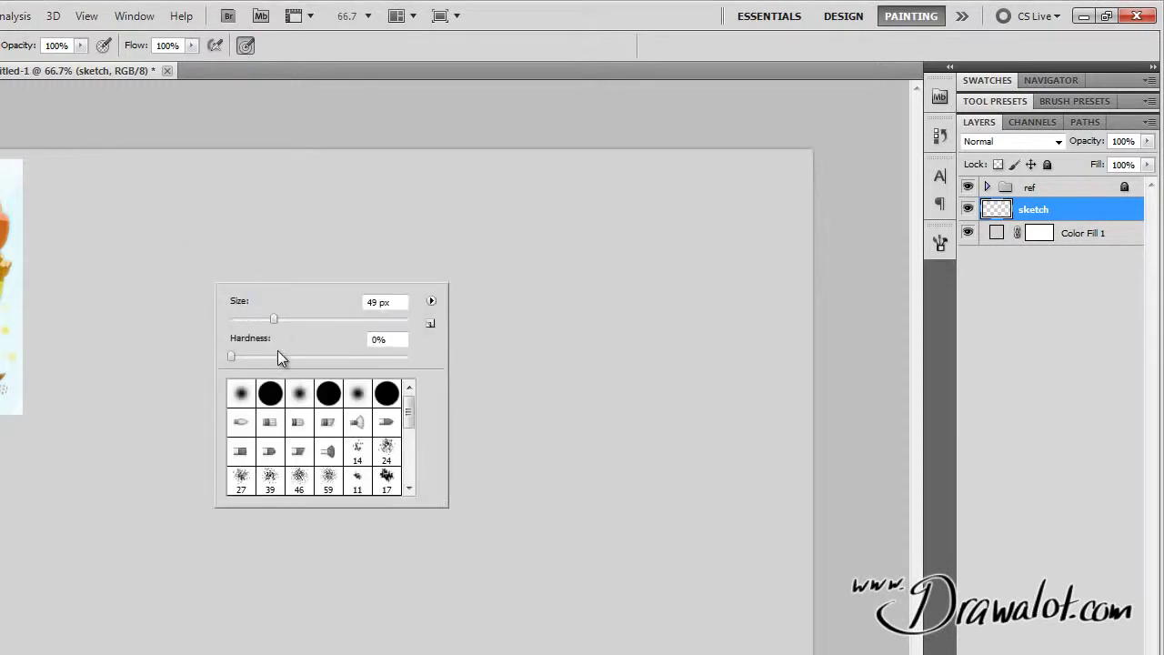
left_click_drag(276, 317, 315, 318)
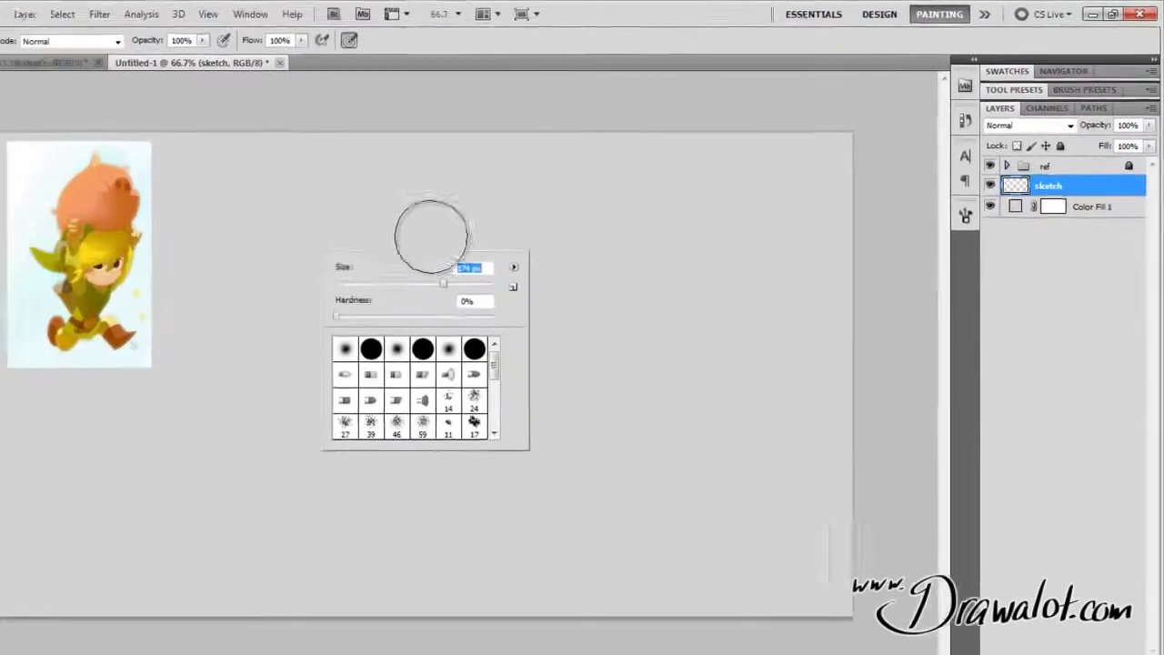
left_click(169, 250)
left_click_drag(164, 256, 210, 500)
left_click_drag(460, 302, 754, 312)
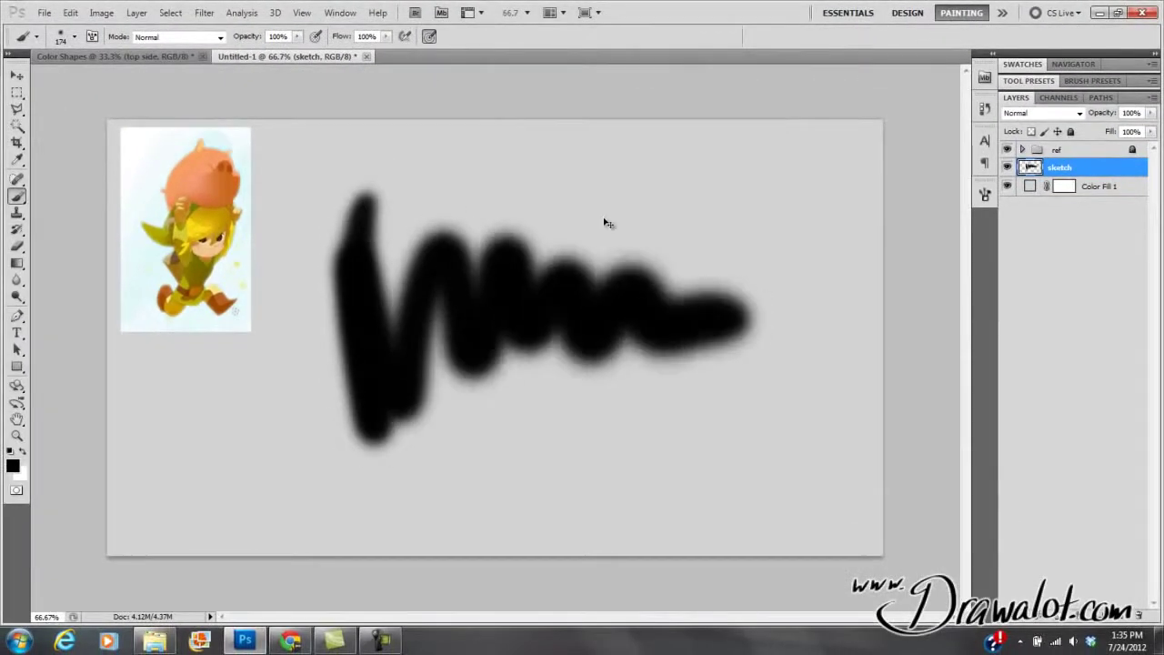
key("ctrl+z")
- Reduce the brush size to 8 px, paint a thin test stroke and undo it
right_click(484, 226)
left_click(500, 251)
key("Return")
mouse_move(372, 216)
left_mouse_down()
mouse_move(431, 252)
mouse_move(567, 295)
left_mouse_up()
key("ctrl+z")
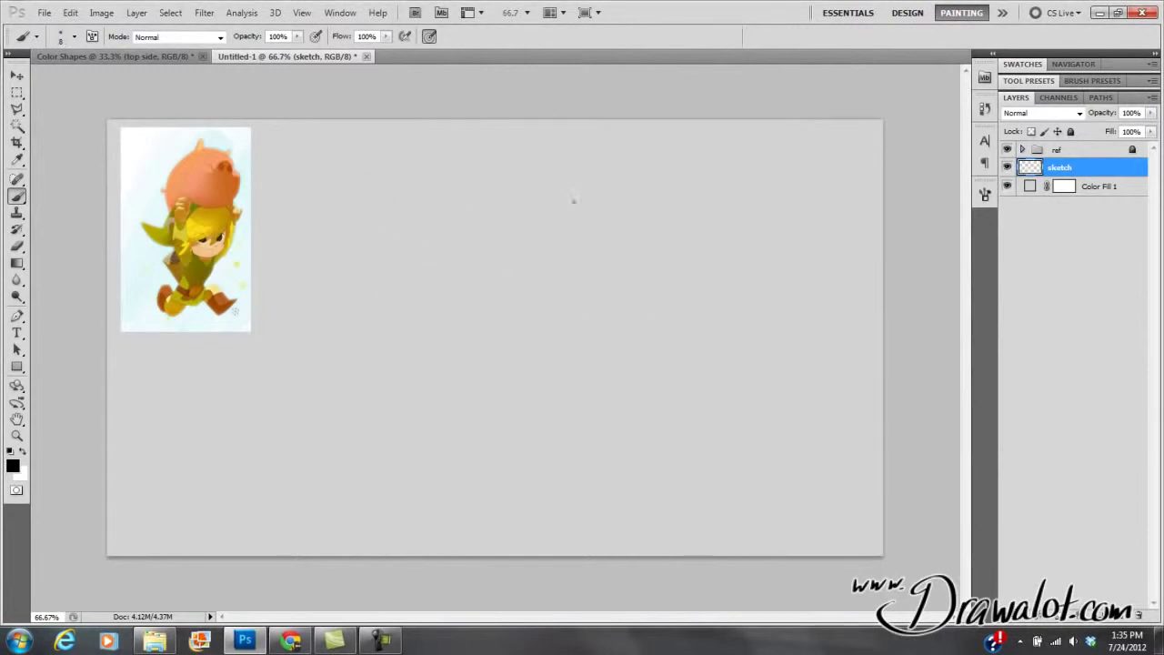
- Set the brush to a size of 32 px and 100% hardness, keeping opacity and flow at 100%
right_click(502, 221)
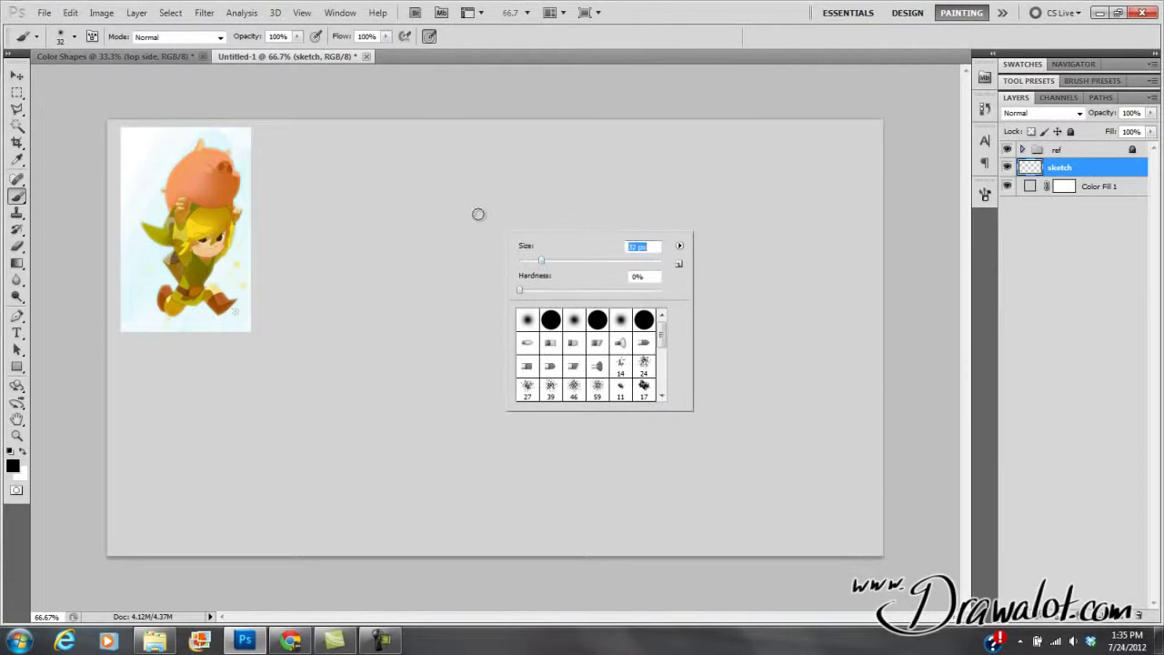
left_click_drag(531, 294, 549, 293)
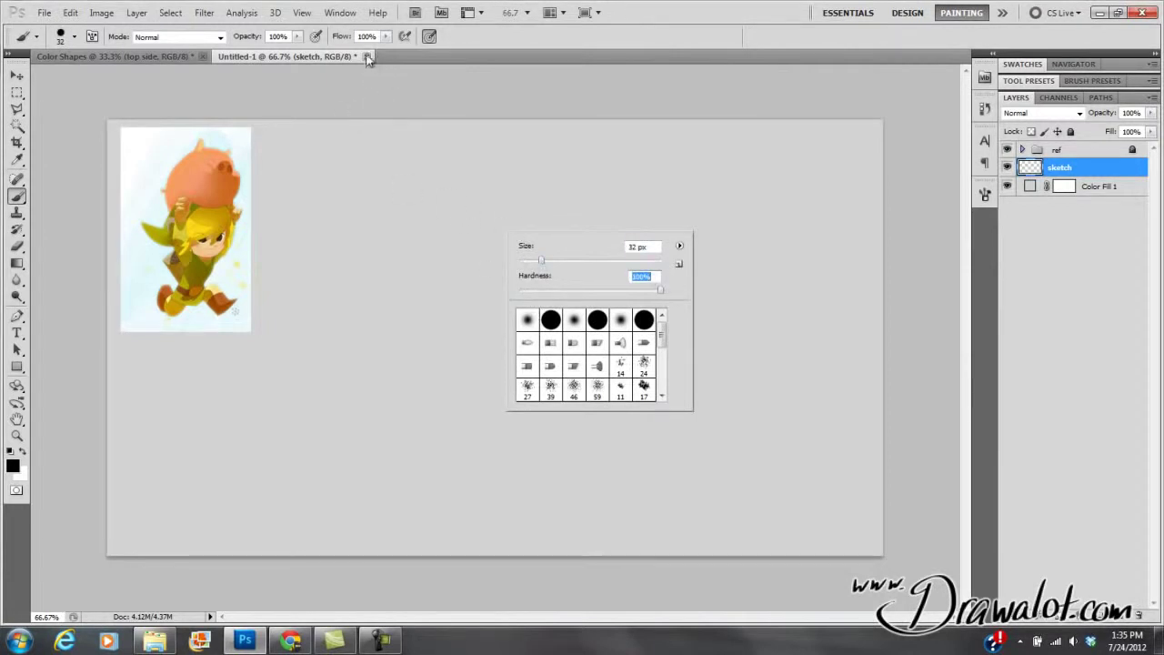
left_click(297, 38)
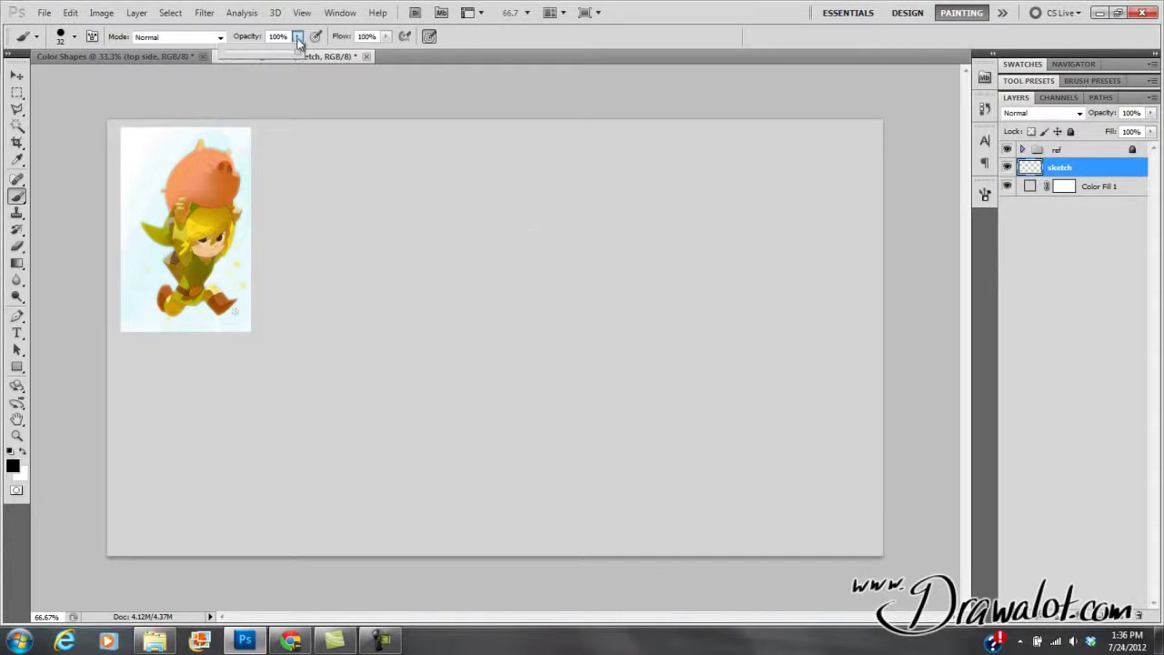
left_click(386, 38)
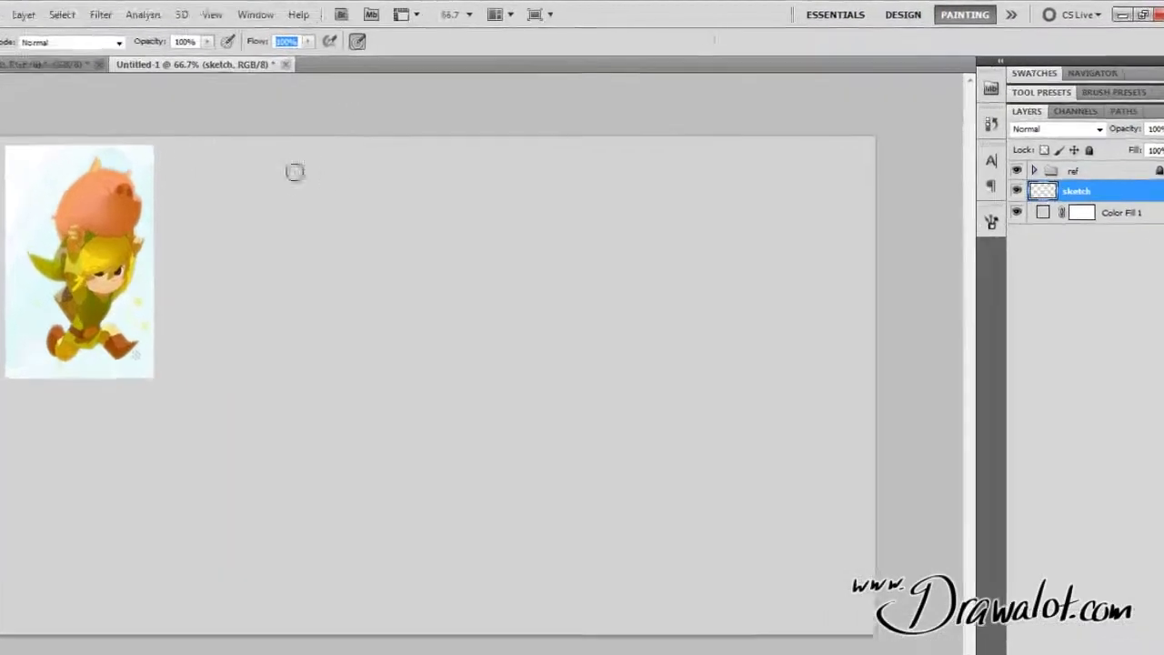
- Paint two crossing hard-edged test strokes at full opacity and flow, and undo both
left_click_drag(403, 196, 463, 418)
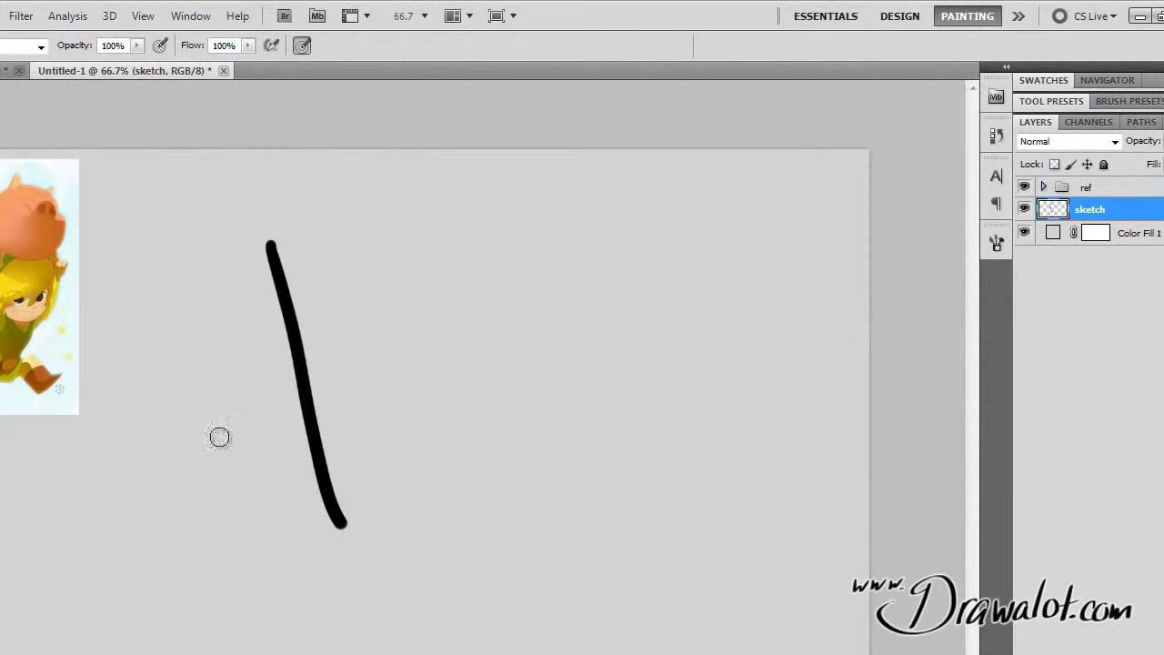
left_click_drag(210, 440, 436, 357)
key("ctrl+alt+z")
key("ctrl+alt+z")
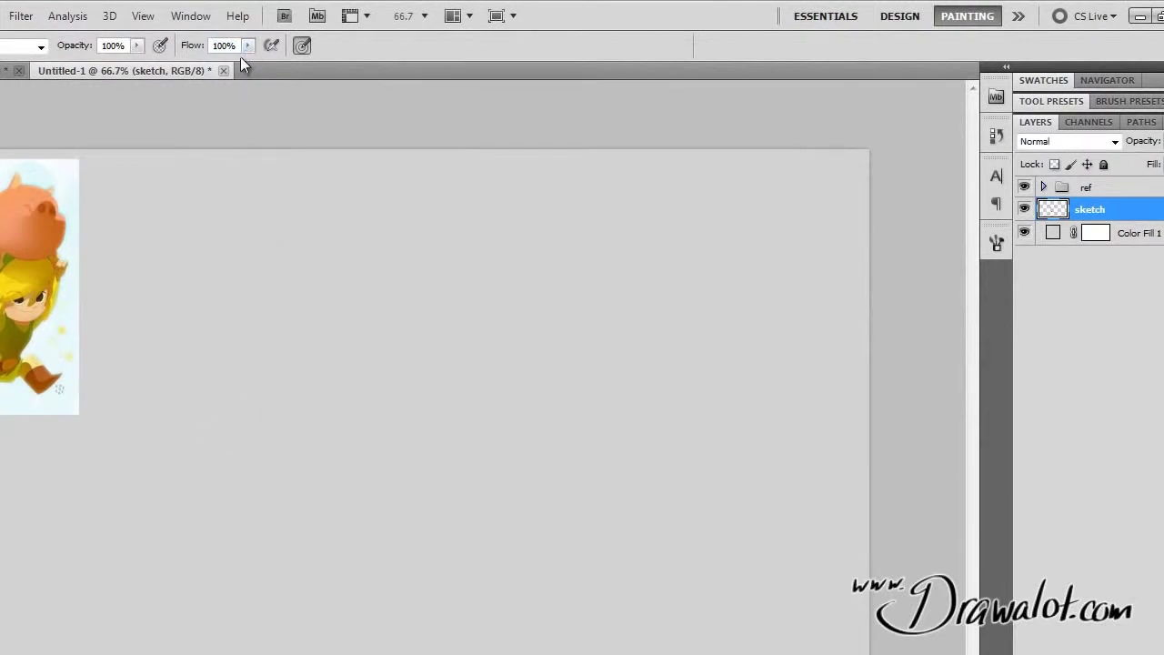
- Set the brush opacity to 15% and paint overlapping test strokes across the middle of the canvas, building up darker tones
left_click(136, 46)
left_click_drag(137, 65, 58, 74)
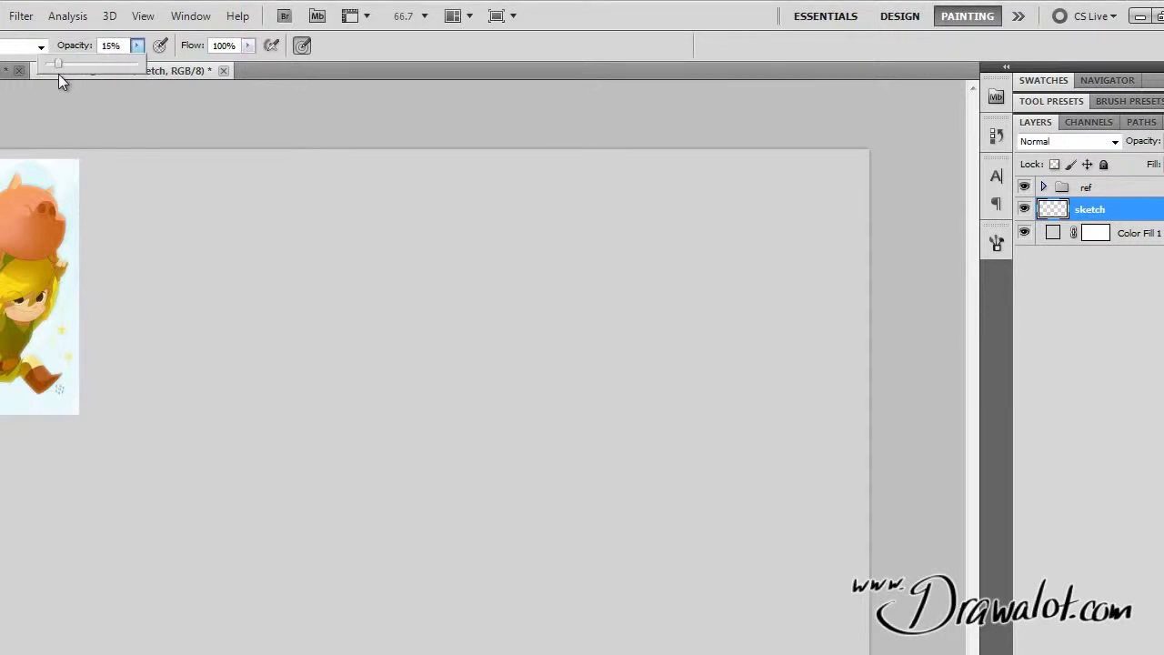
left_click_drag(221, 260, 270, 540)
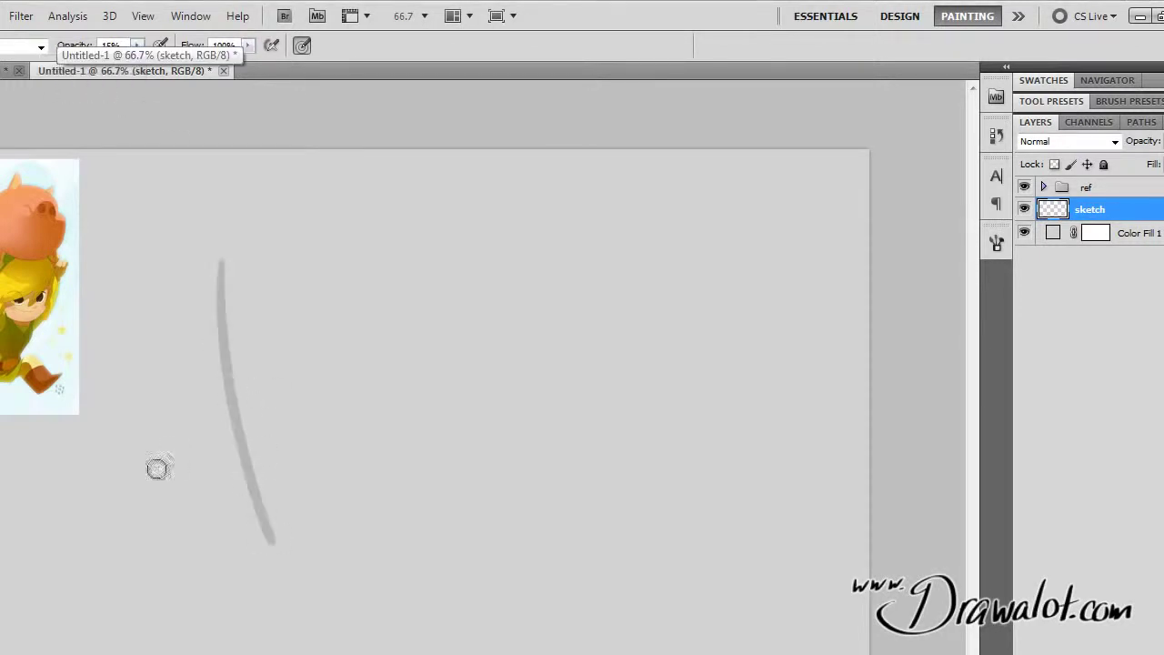
left_click_drag(151, 476, 359, 353)
left_click_drag(345, 283, 340, 509)
left_click_drag(461, 415, 284, 471)
mouse_move(327, 419)
left_mouse_down()
mouse_move(413, 340)
mouse_move(322, 385)
mouse_move(365, 310)
mouse_move(372, 421)
mouse_move(346, 372)
mouse_move(378, 326)
mouse_move(385, 332)
mouse_move(359, 318)
mouse_move(383, 337)
mouse_move(337, 368)
mouse_move(354, 371)
mouse_move(363, 324)
mouse_move(328, 455)
mouse_move(364, 339)
left_mouse_up()
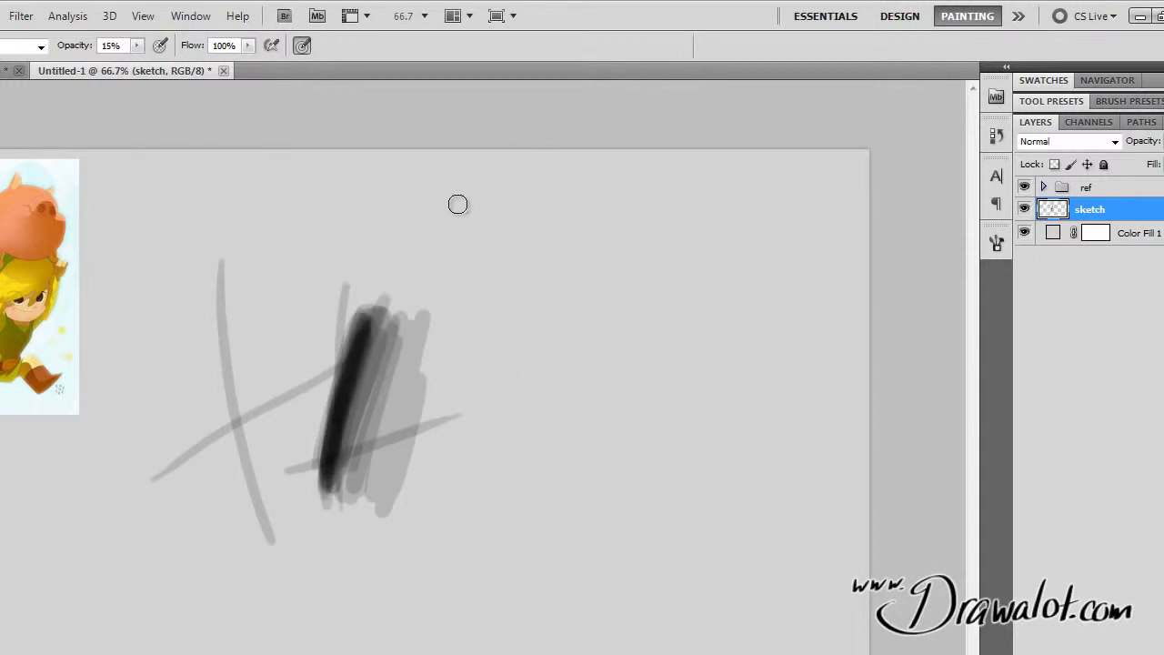
mouse_move(437, 276)
left_mouse_down()
mouse_move(412, 509)
mouse_move(445, 318)
mouse_move(472, 247)
mouse_move(444, 509)
mouse_move(537, 282)
mouse_move(535, 365)
mouse_move(520, 375)
mouse_move(507, 425)
mouse_move(479, 372)
mouse_move(440, 493)
mouse_move(437, 451)
mouse_move(492, 497)
mouse_move(515, 342)
mouse_move(503, 398)
mouse_move(526, 388)
mouse_move(562, 274)
left_mouse_up()
mouse_move(455, 351)
left_mouse_down()
mouse_move(481, 228)
mouse_move(460, 403)
mouse_move(476, 396)
left_mouse_up()
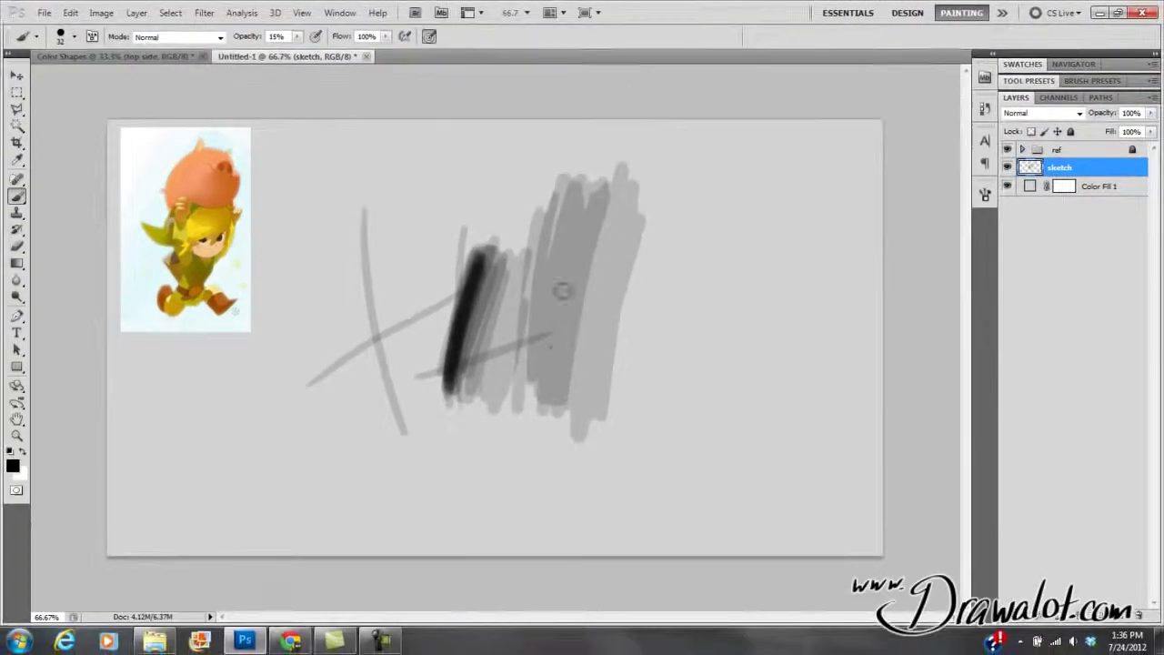
- Set the brush to 100% opacity and 15% flow, and paint several test strokes plus a dense scribble beside the earlier marks
mouse_move(296, 36)
left_mouse_down()
mouse_move(299, 51)
mouse_move(387, 57)
mouse_move(323, 58)
left_mouse_up()
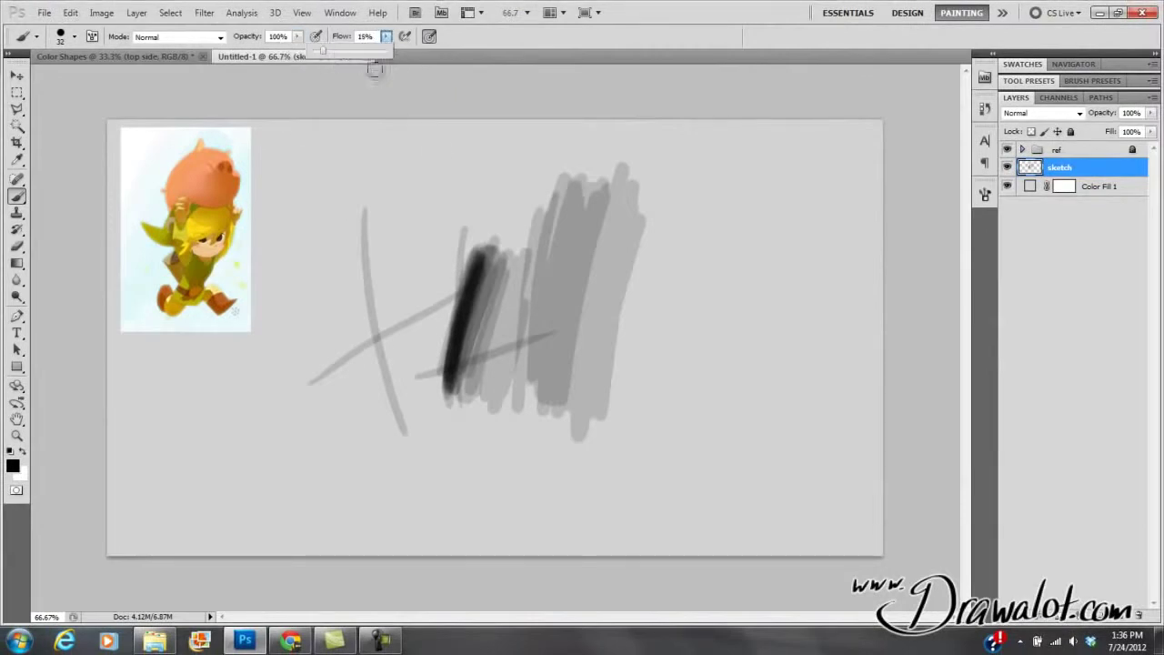
mouse_move(703, 219)
left_mouse_down()
mouse_move(661, 476)
mouse_move(678, 272)
left_mouse_up()
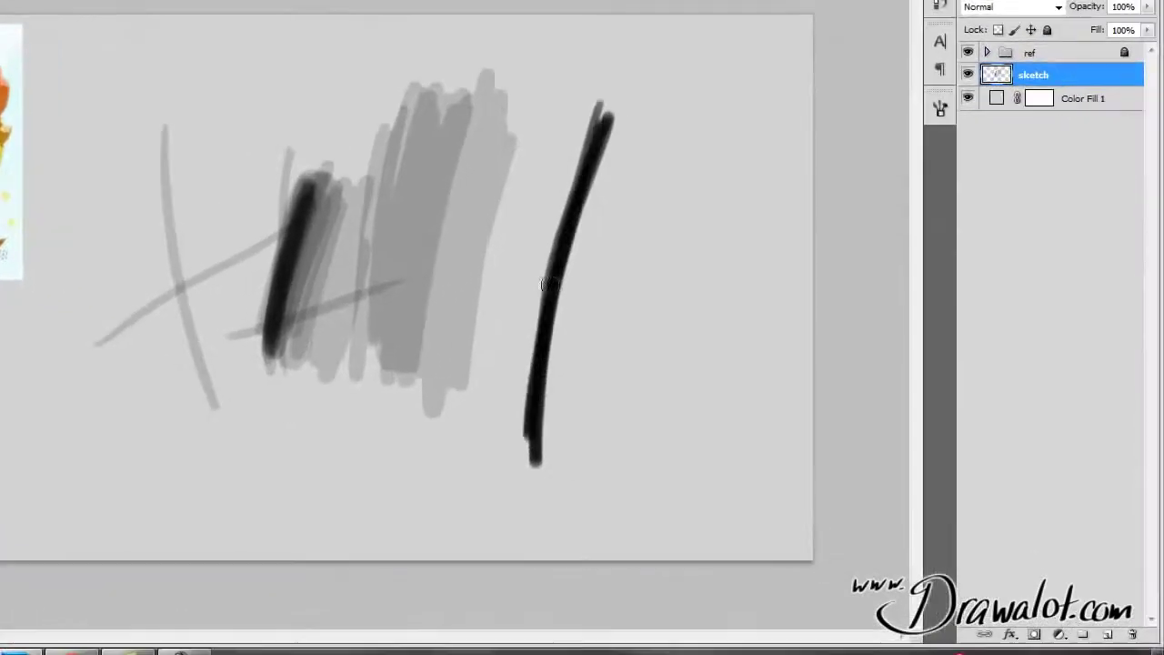
mouse_move(549, 285)
left_mouse_down()
mouse_move(561, 261)
mouse_move(546, 337)
left_mouse_up()
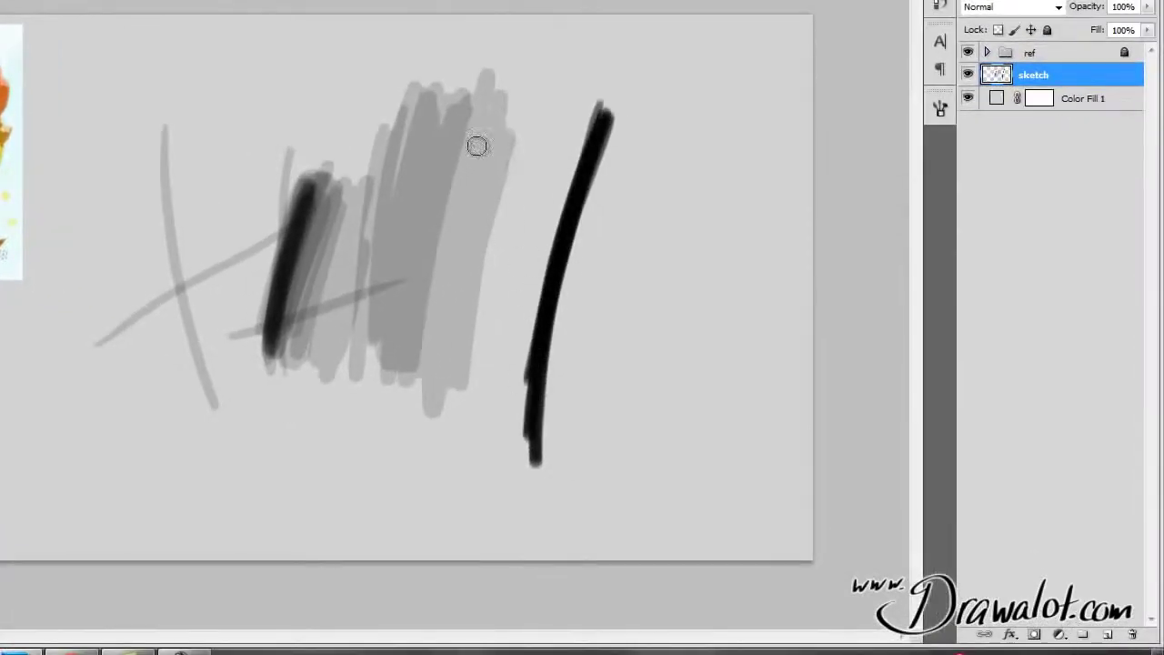
left_click_drag(537, 112, 480, 330)
mouse_move(494, 240)
left_mouse_down()
mouse_move(539, 116)
mouse_move(474, 316)
mouse_move(517, 181)
mouse_move(482, 300)
left_mouse_up()
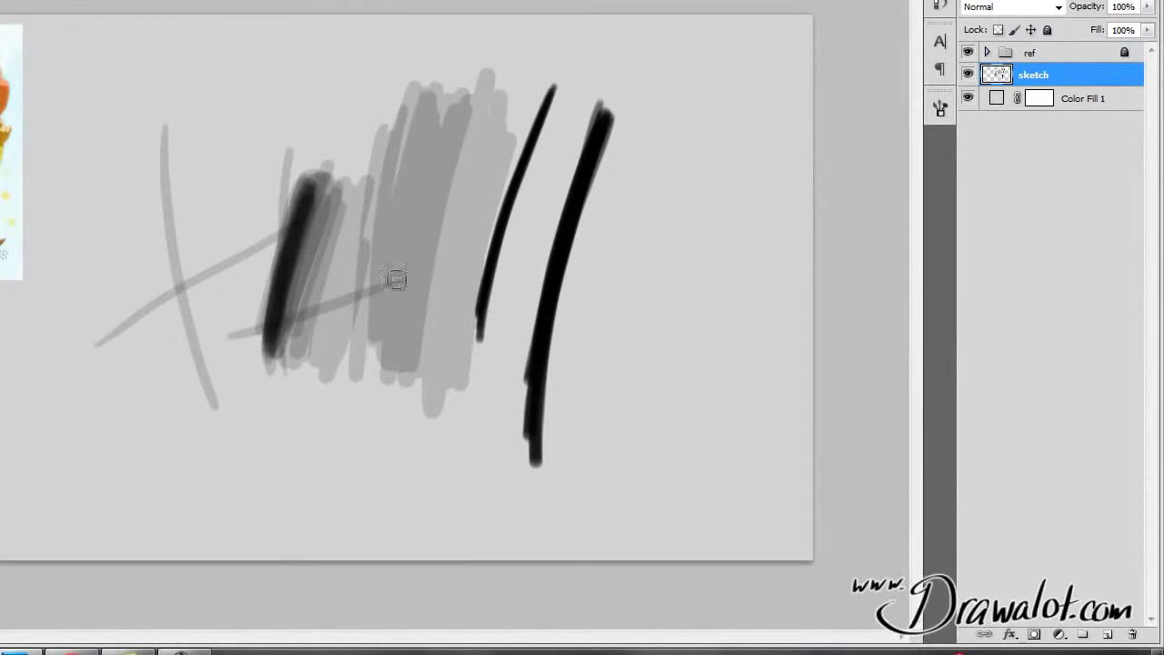
mouse_move(665, 113)
left_mouse_down()
mouse_move(671, 266)
mouse_move(717, 464)
mouse_move(678, 390)
mouse_move(661, 306)
mouse_move(681, 318)
mouse_move(706, 417)
mouse_move(686, 328)
mouse_move(709, 455)
mouse_move(681, 390)
left_mouse_up()
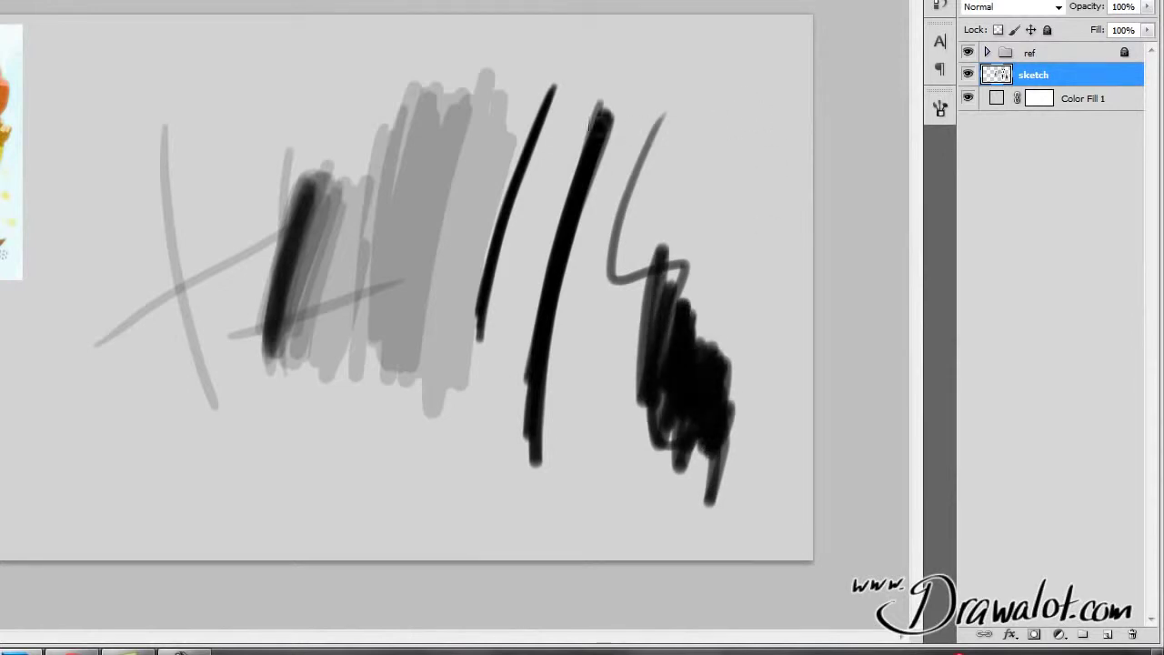
- Select the area holding all the test strokes, delete them from the sketch layer, deselect and return to the Brush tool
left_click_drag(397, 98, 345, 111)
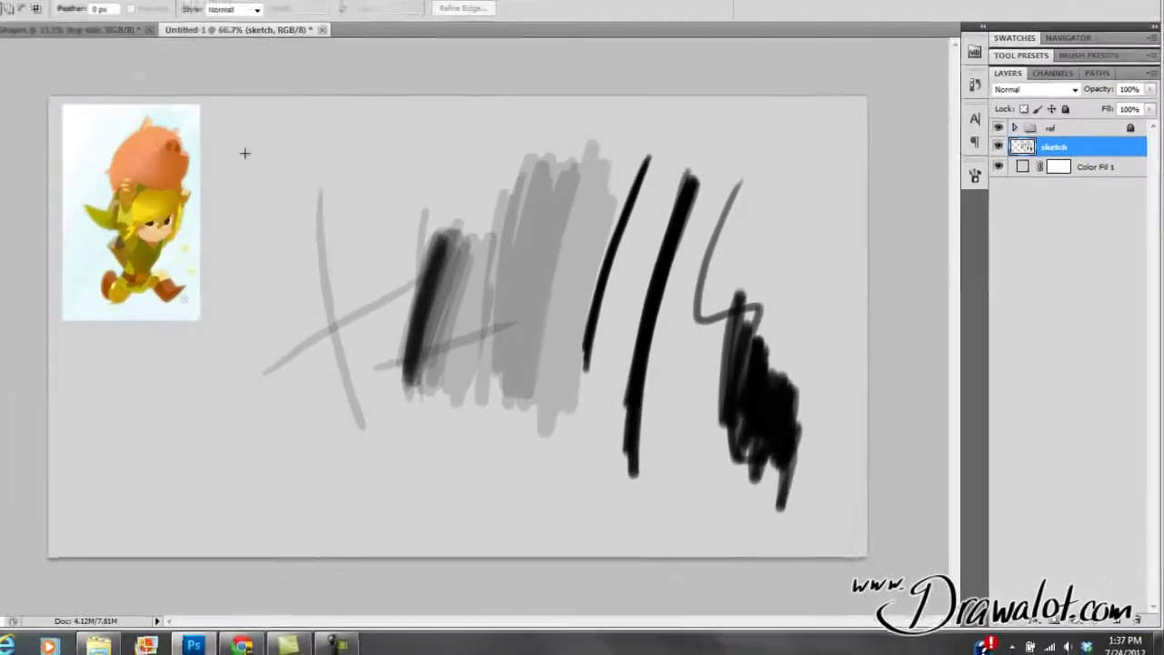
left_click_drag(59, 50, 726, 453)
left_click_drag(839, 487, 866, 525)
key("Delete")
key("ctrl+d")
key("b")
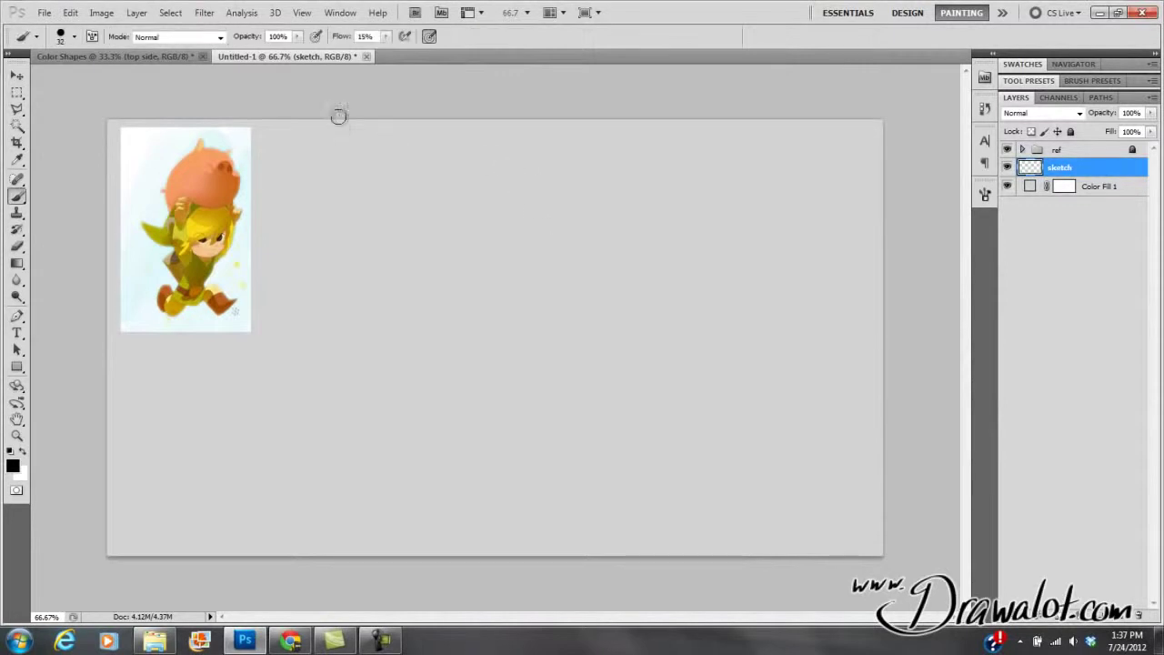
- Draw a small, flat elliptical marquee selection on the empty canvas beside the reference image
left_click(17, 93)
left_click_drag(20, 98, 51, 105)
left_click_drag(457, 286, 458, 285)
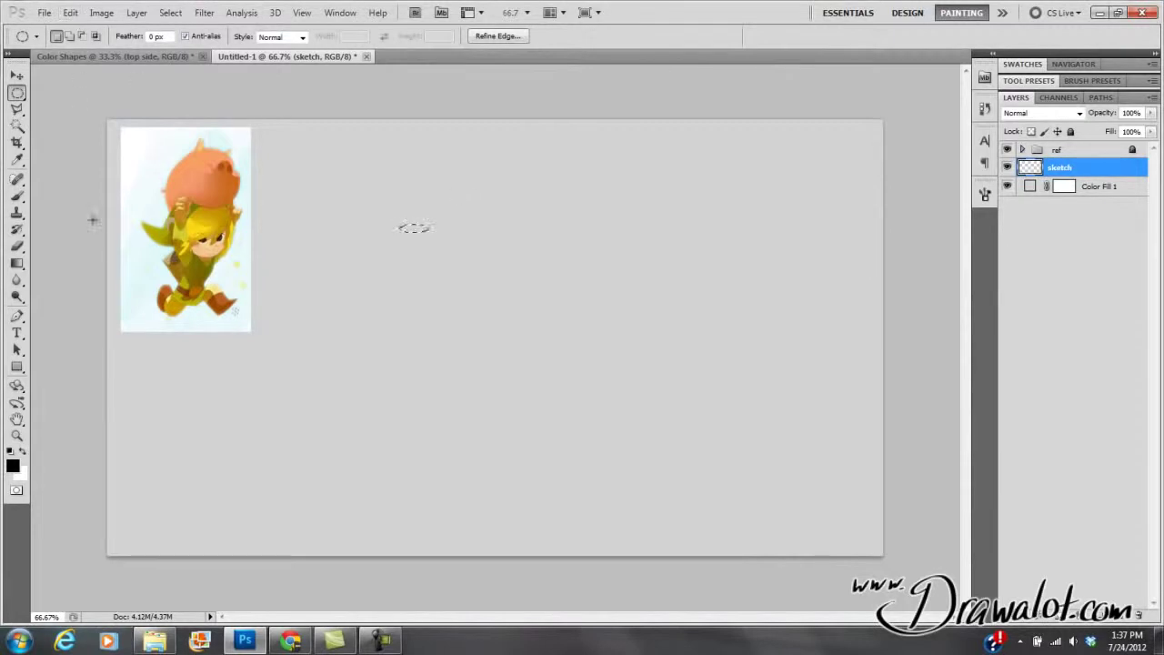
- Try to fill the elliptical selection using the Content-Aware option
left_click(70, 13)
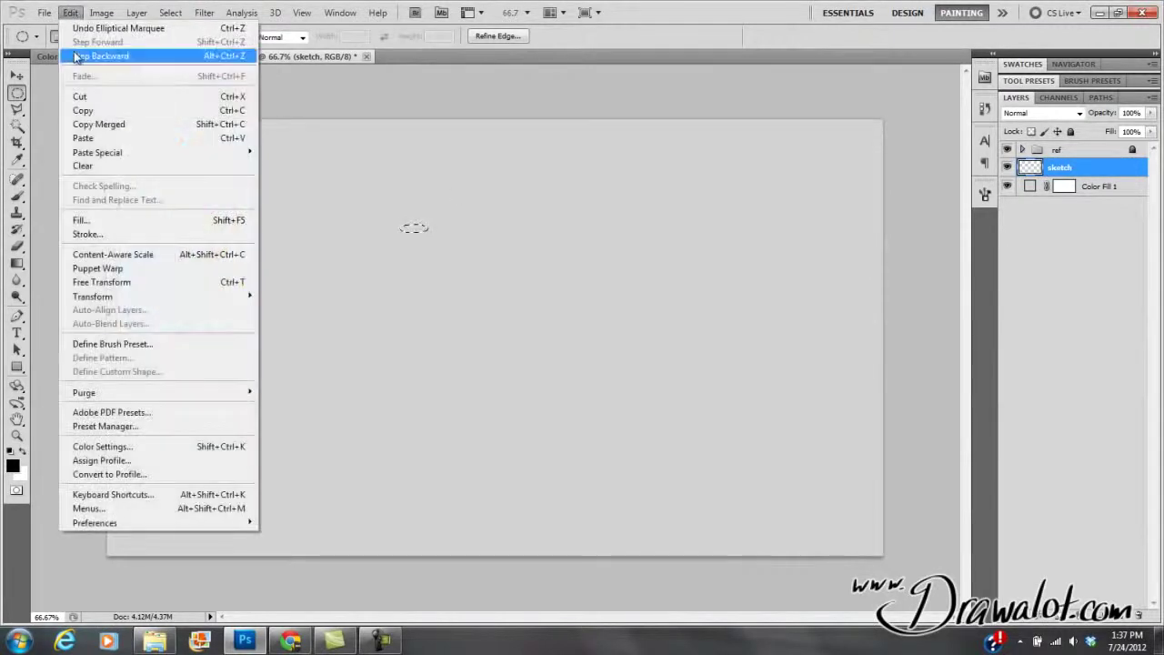
left_click(103, 218)
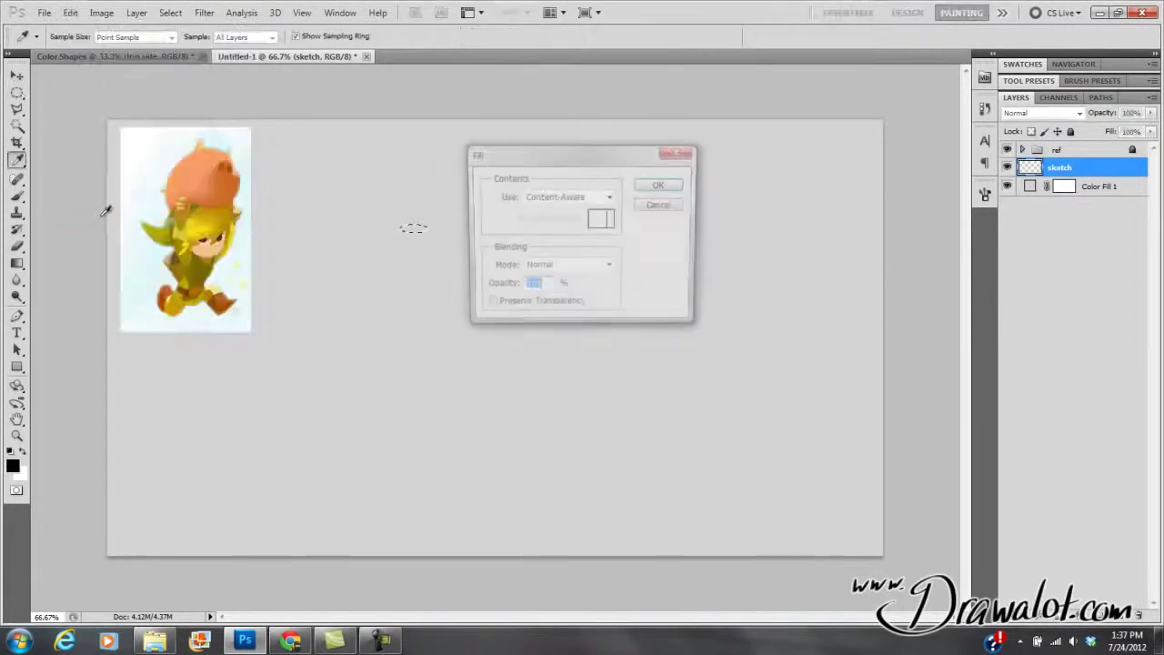
left_click(660, 186)
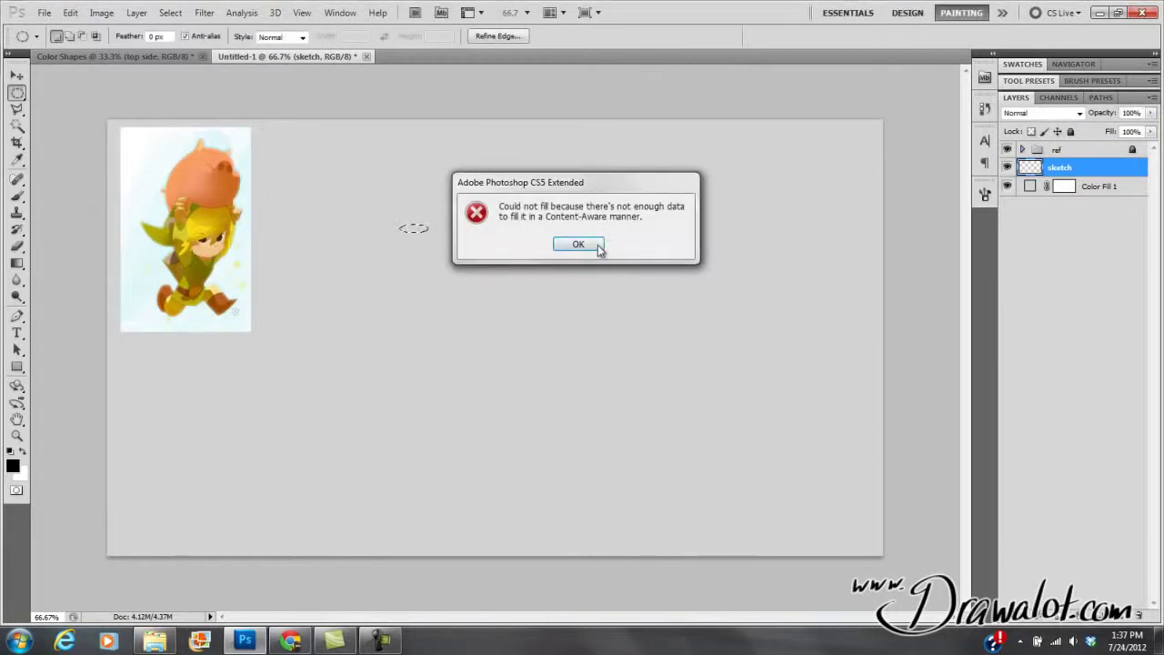
left_click(596, 244)
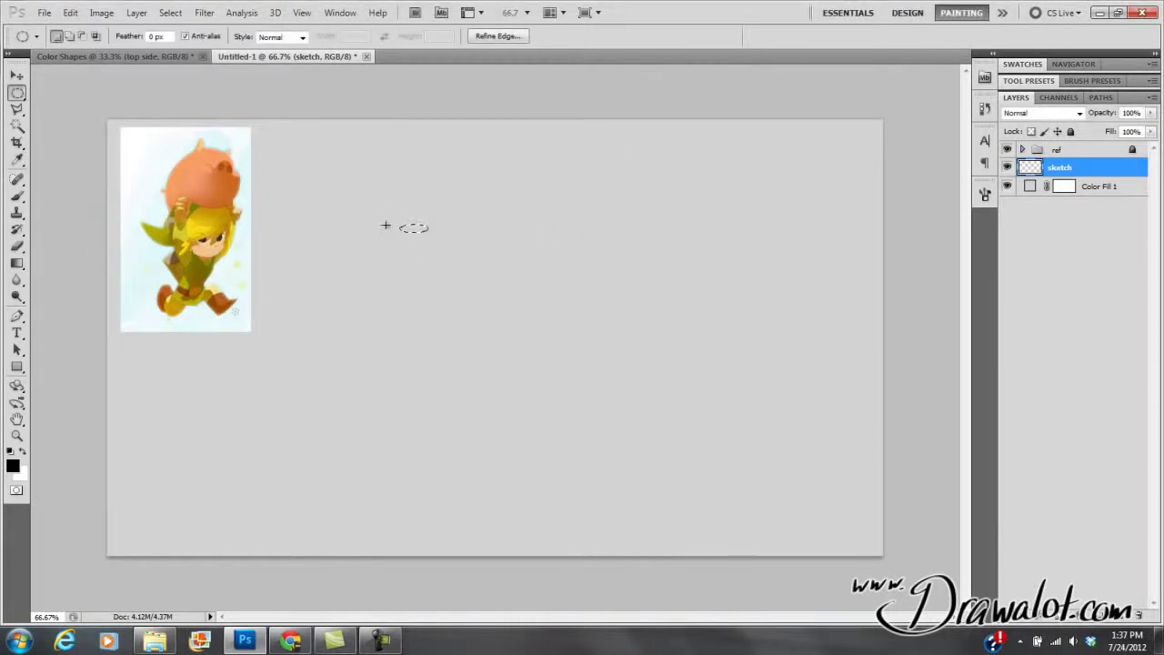
- Fill the elliptical selection with the black foreground color and inspect its shape up close
key("alt+BackSpace")
scroll(418, 234, "up", 2)
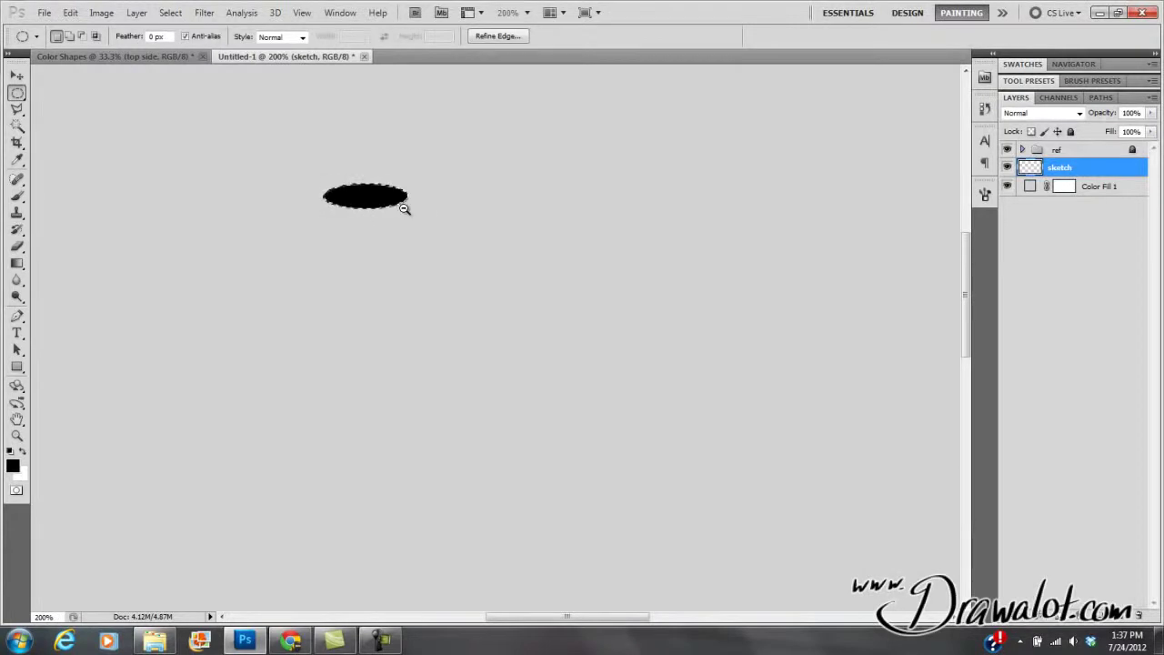
scroll(415, 211, "down", 2)
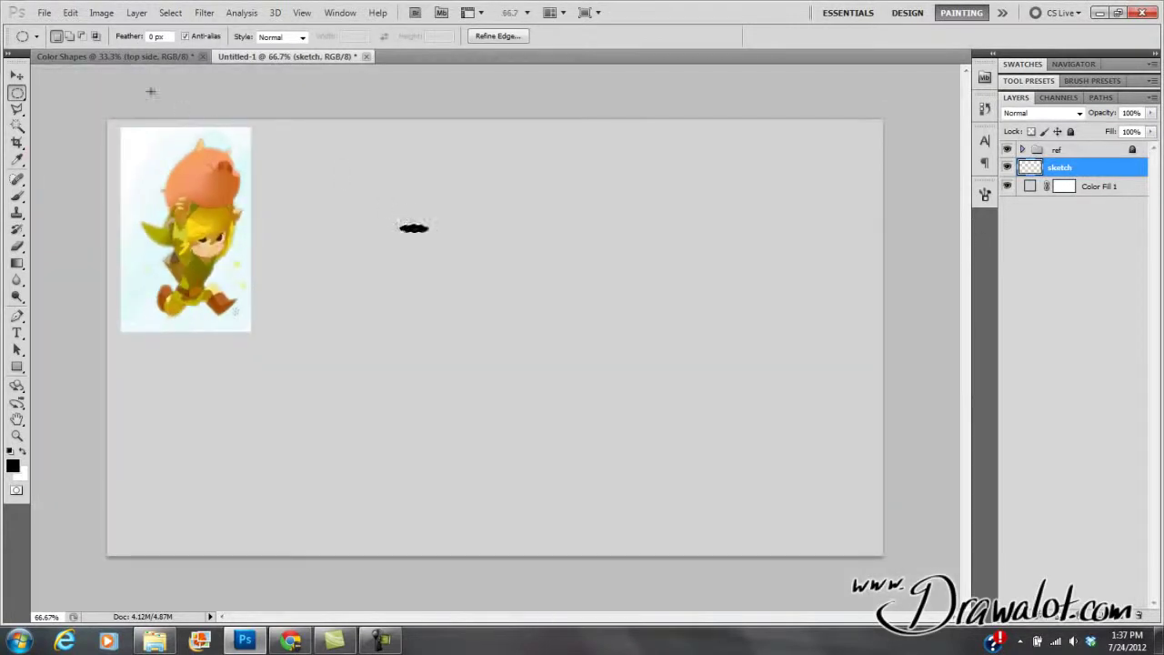
- Define the black ellipse as a brush preset named "wide brush", and clear the ellipse and its selection from the sketch layer
left_click(70, 12)
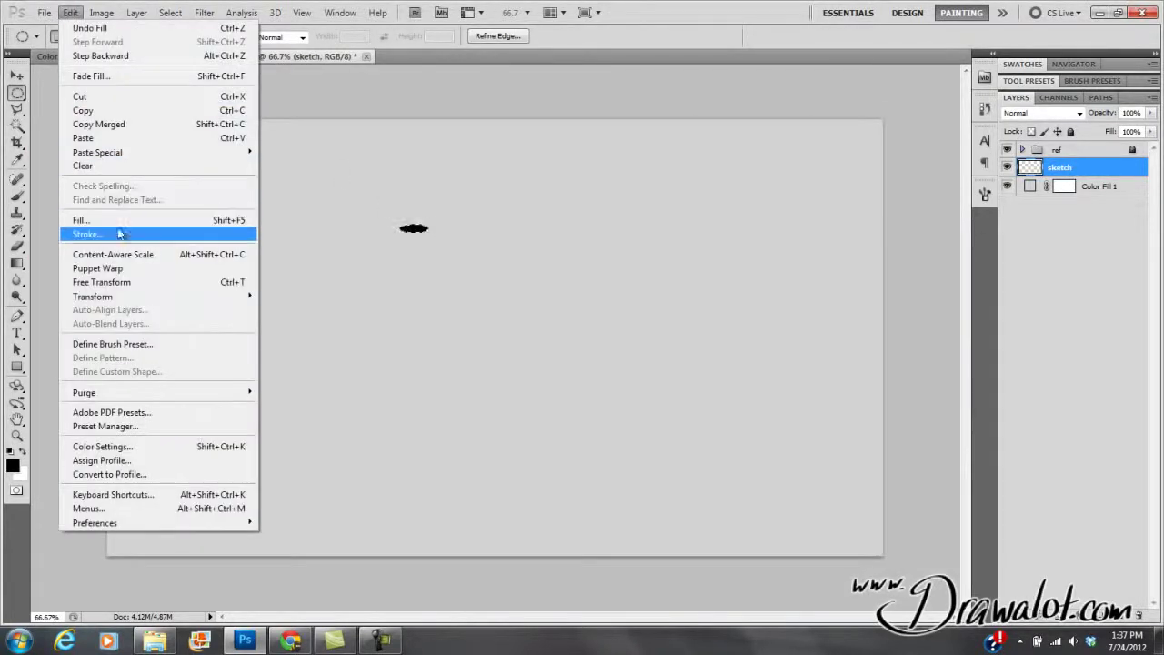
left_click(157, 343)
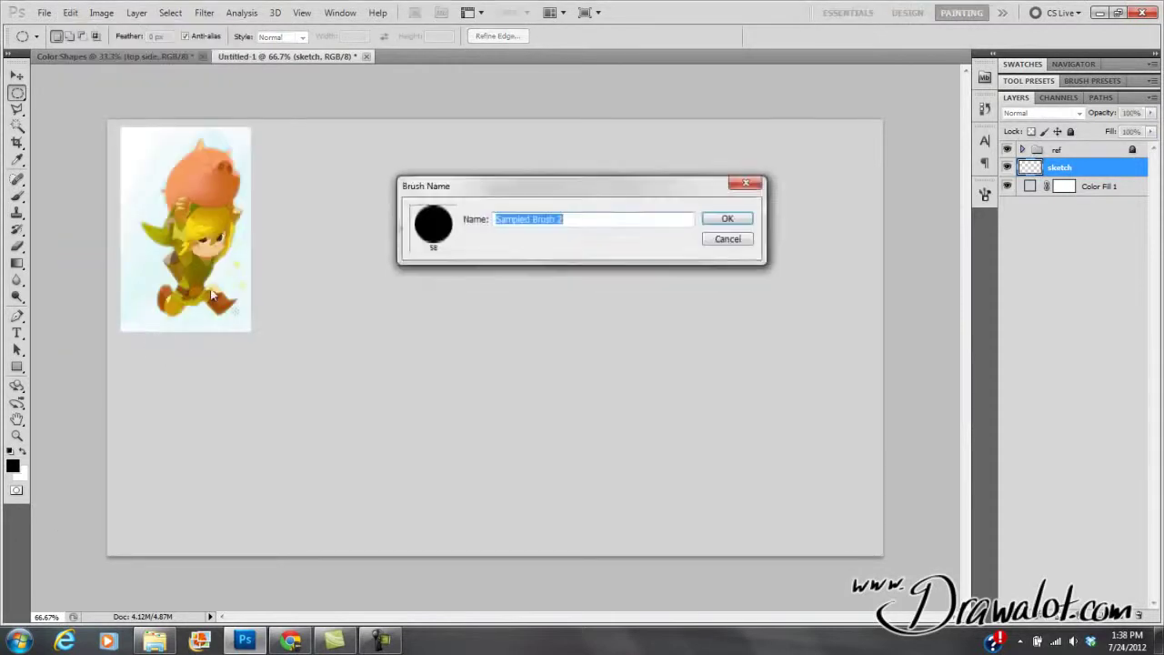
type("wide brush")
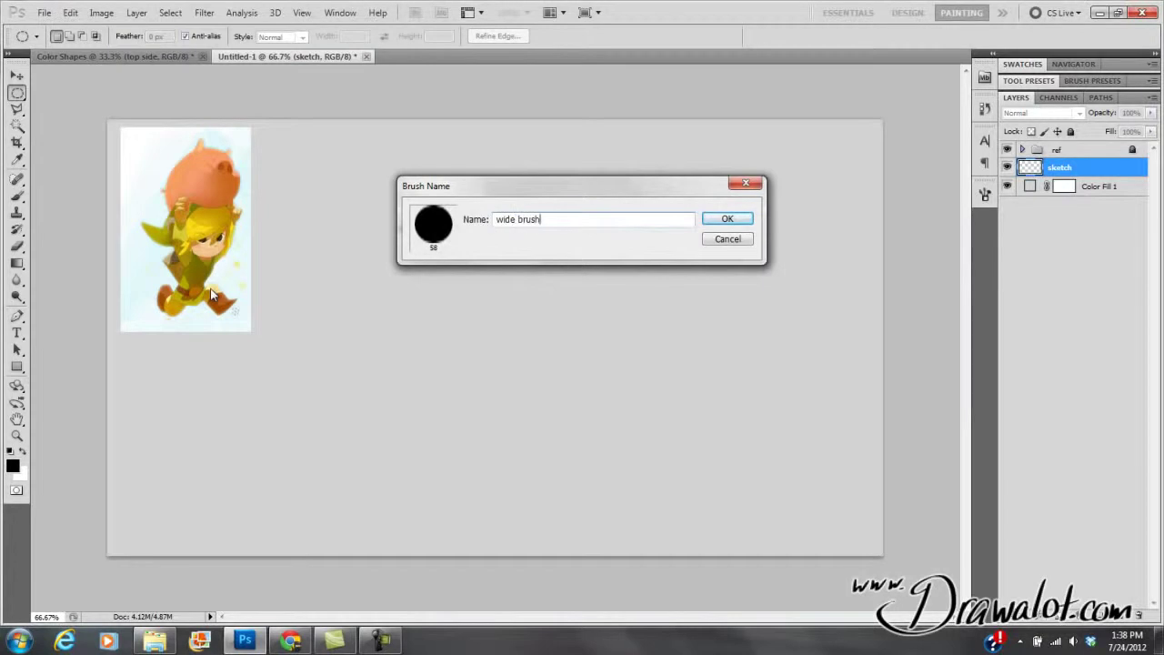
key("Return")
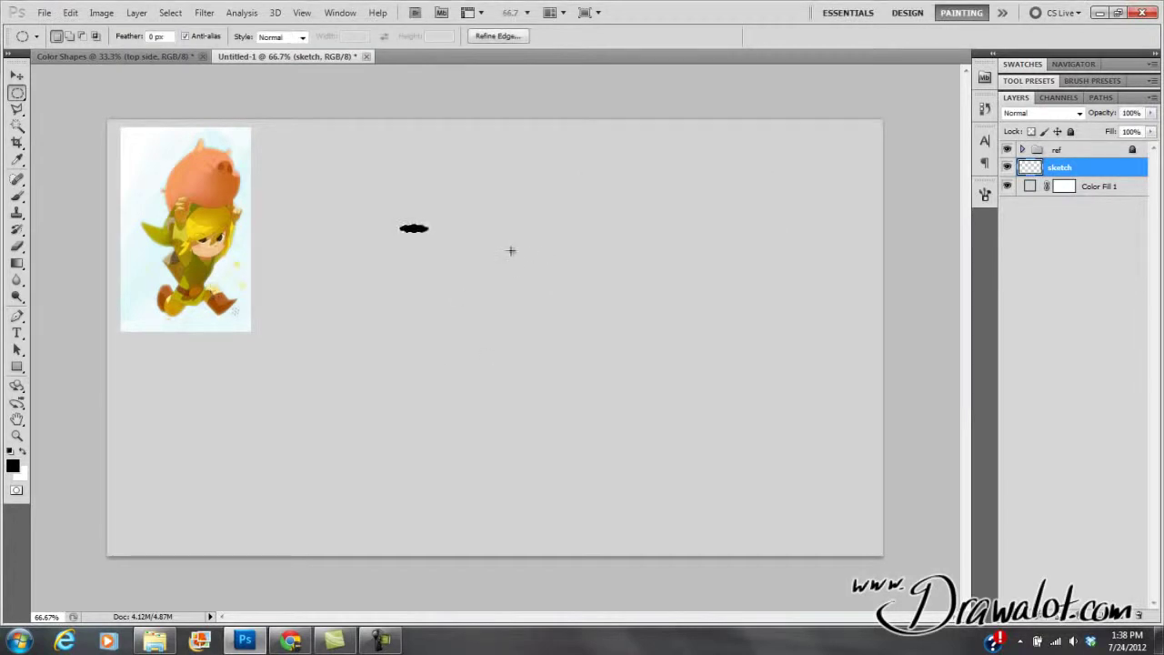
key("Delete")
key("ctrl+d")
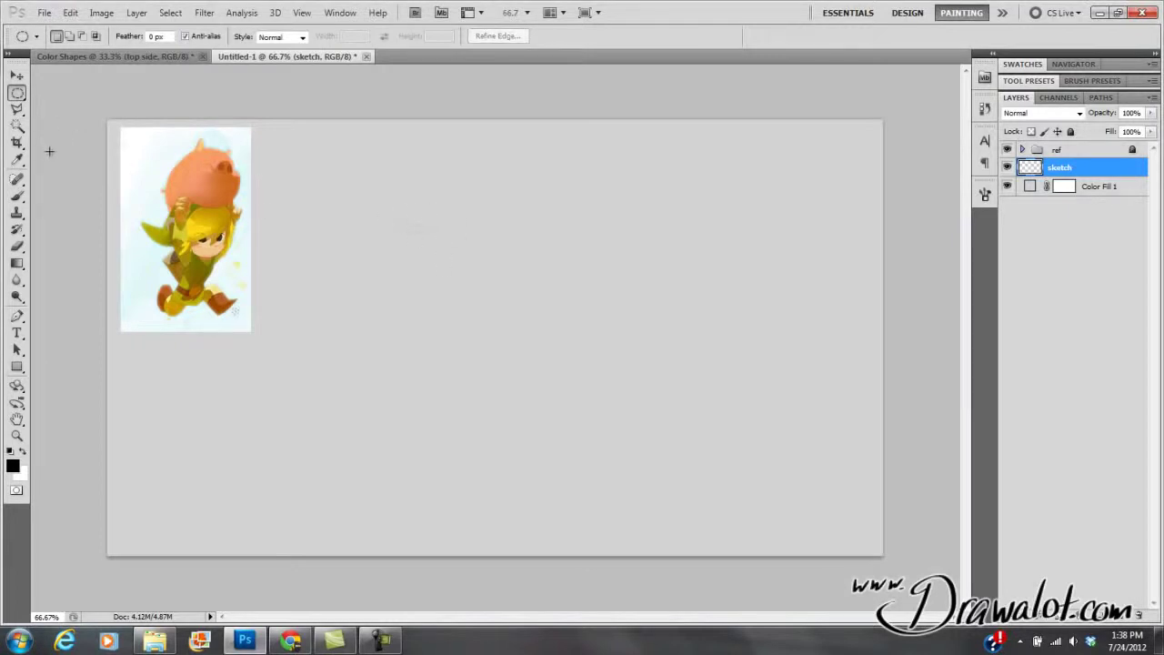
- Set the Eraser flow to 33% and switch back to the Brush tool
key("b")
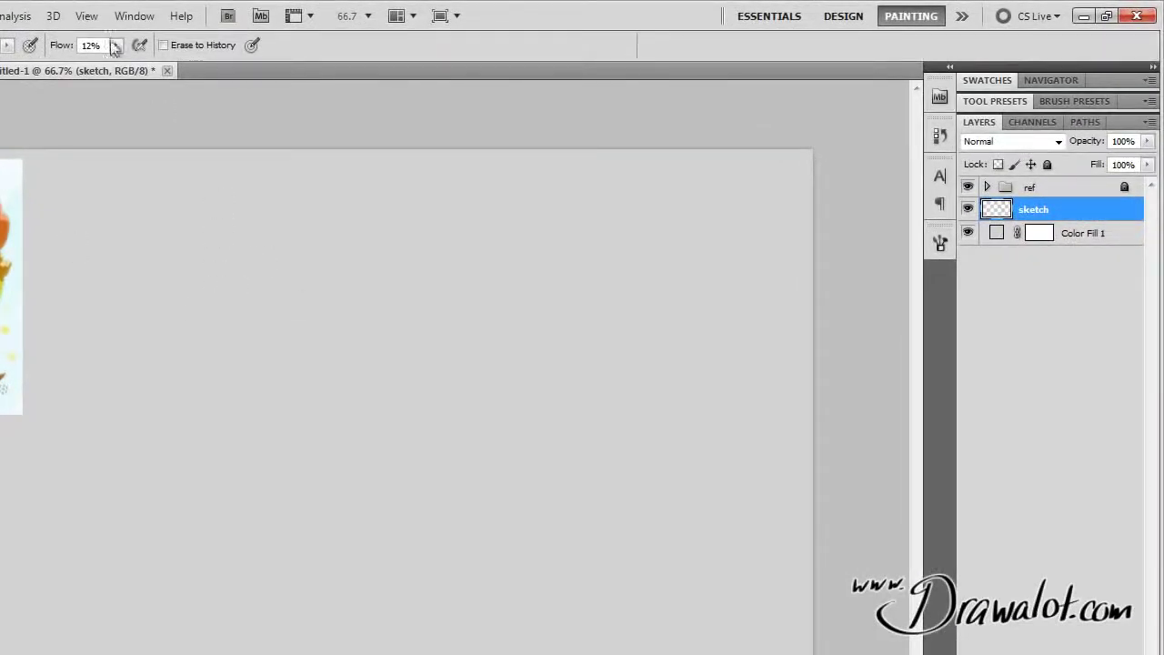
left_click_drag(115, 48, 136, 63)
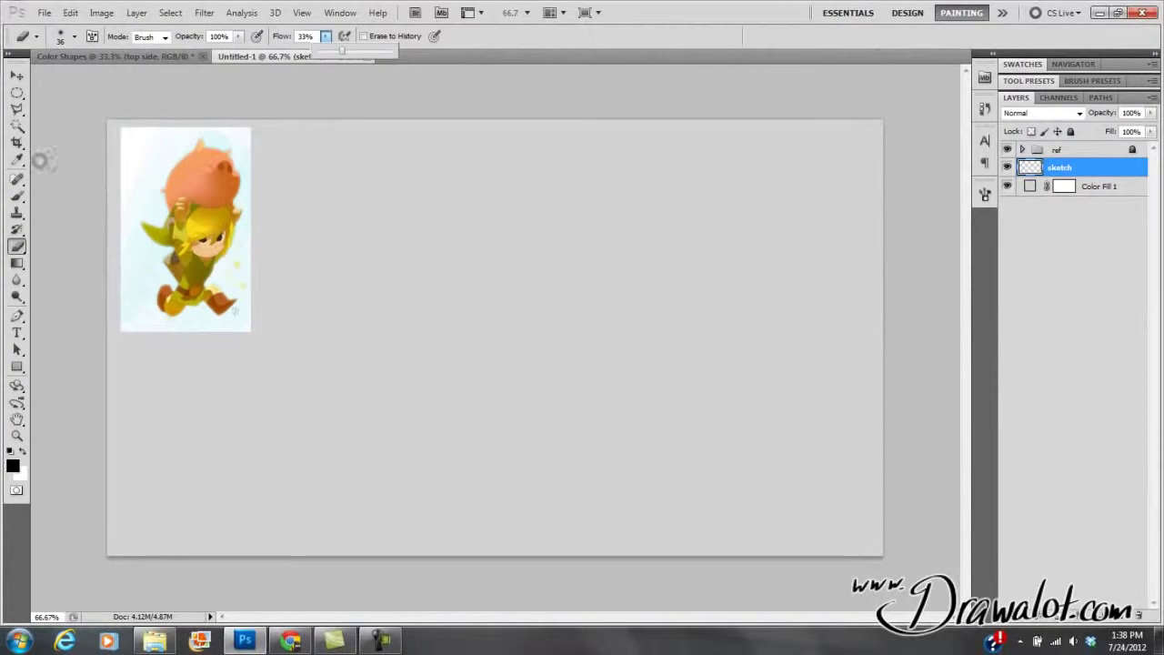
key("b")
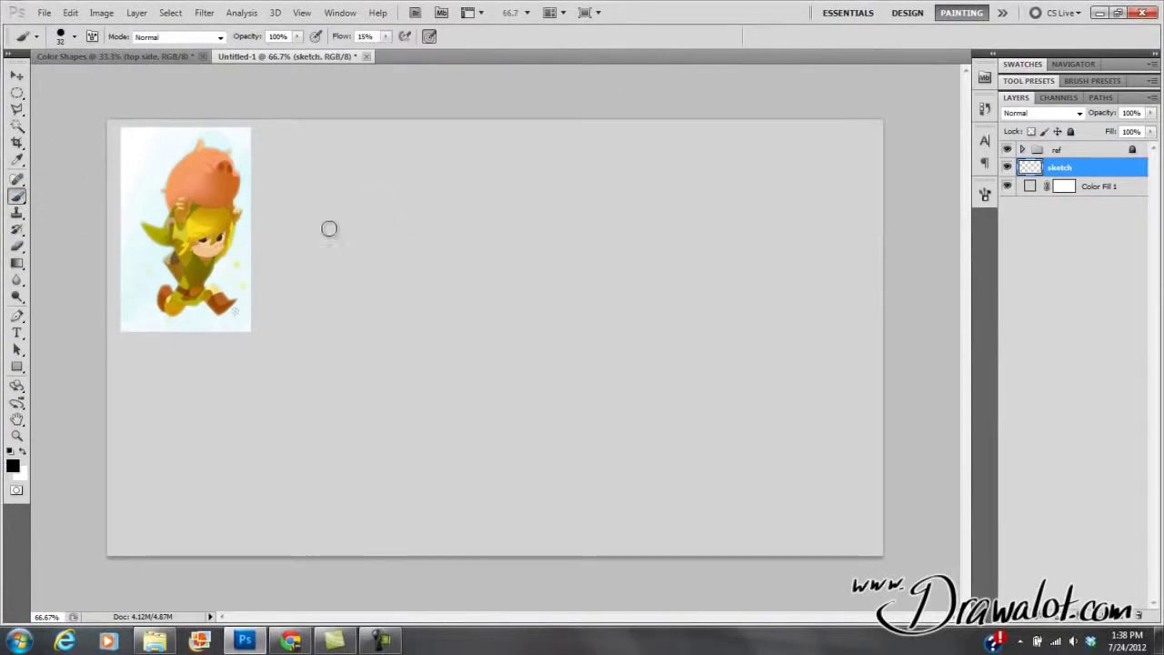
- Paint long wavy test strokes across the canvas with the 32 px brush at 15% flow, and undo them all
left_click_drag(327, 224, 438, 343)
left_click_drag(556, 341, 719, 428)
mouse_move(646, 455)
left_mouse_down()
mouse_move(607, 367)
mouse_move(320, 243)
left_mouse_up()
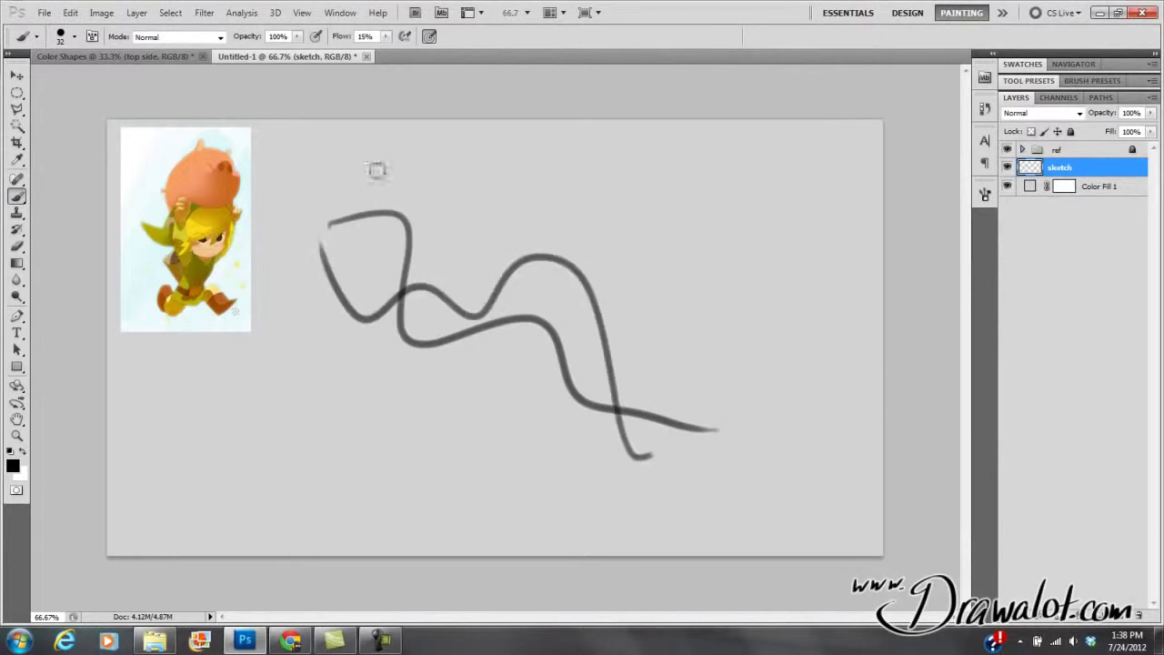
key("ctrl+alt+z")
key("ctrl+alt+z")
key("ctrl+alt+z")
key("ctrl+alt+z")
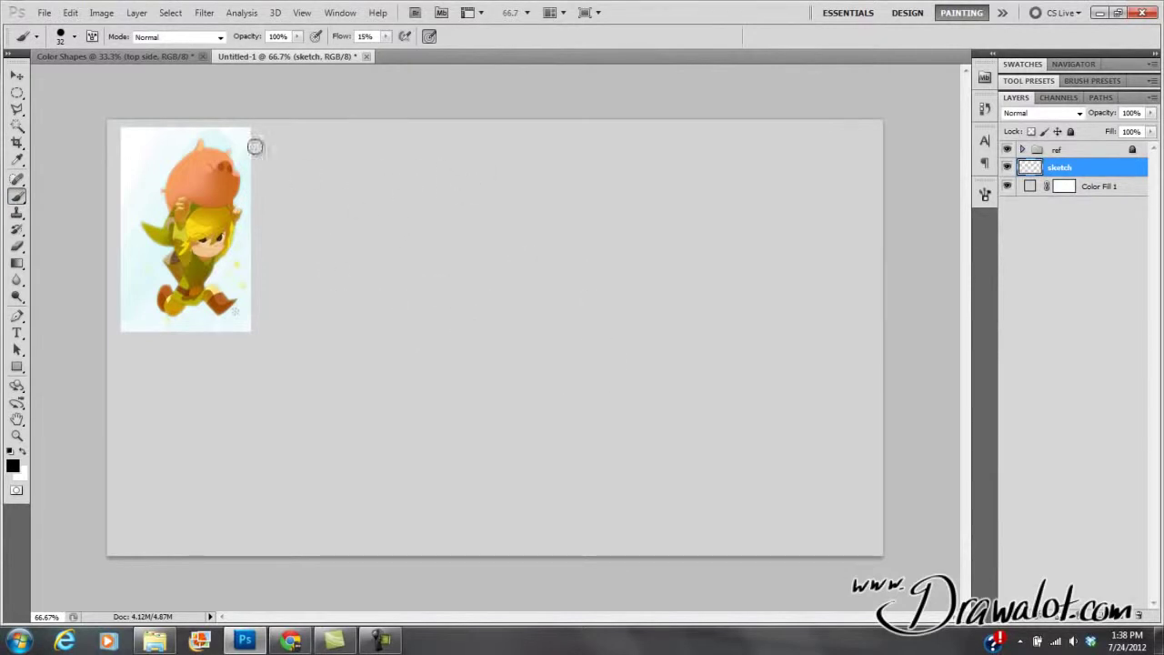
- Open the brush tip settings and compare the 13, 17 and 37 px tips at the end of the preset list
left_click(92, 36)
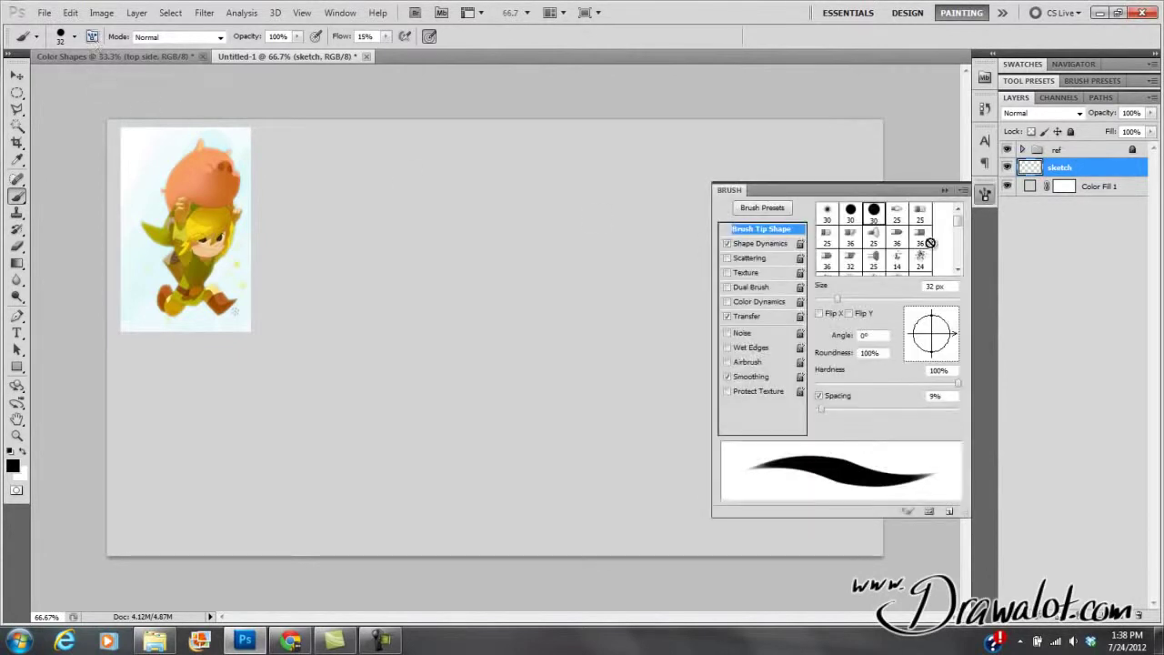
left_click_drag(960, 226, 956, 264)
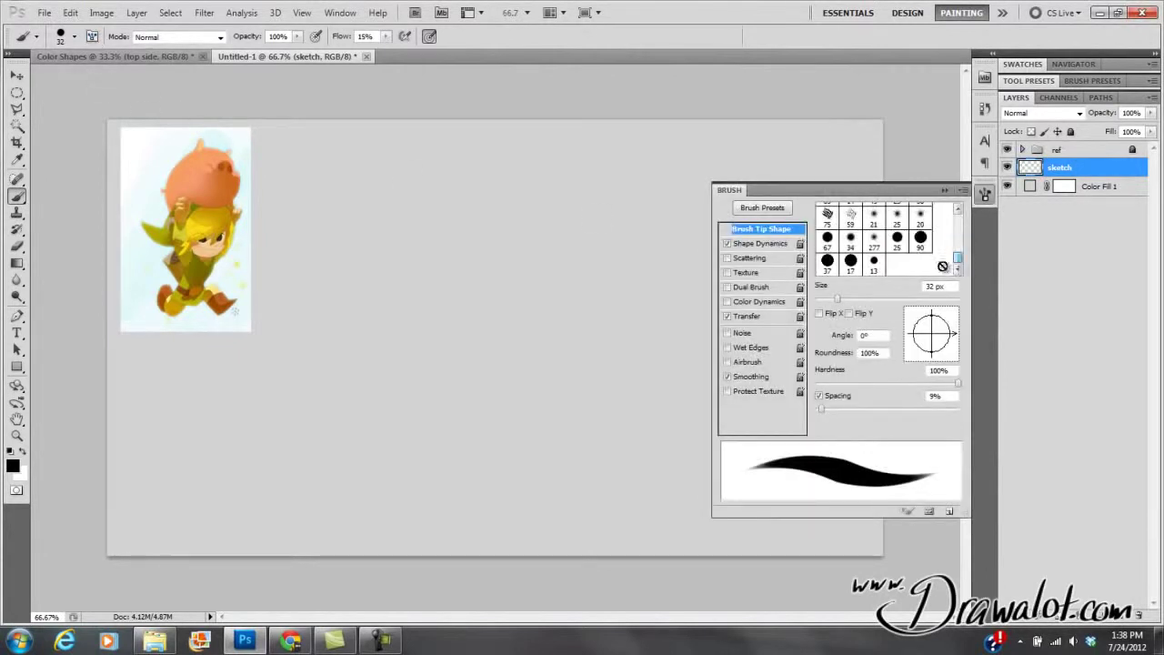
left_click(873, 263)
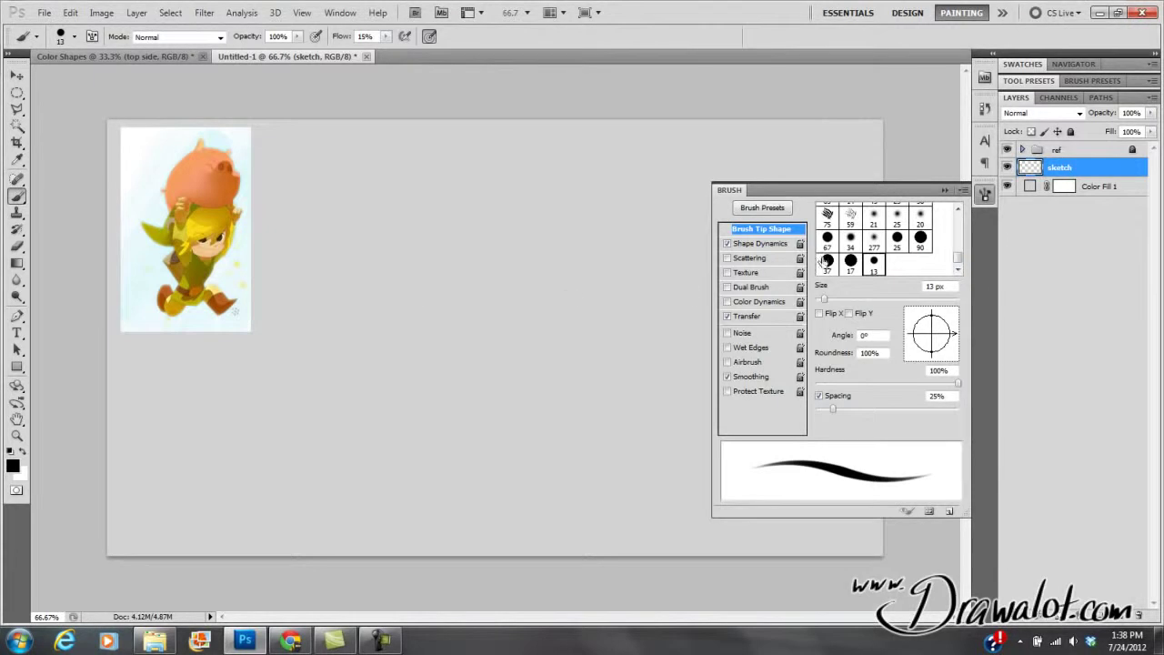
left_click(851, 262)
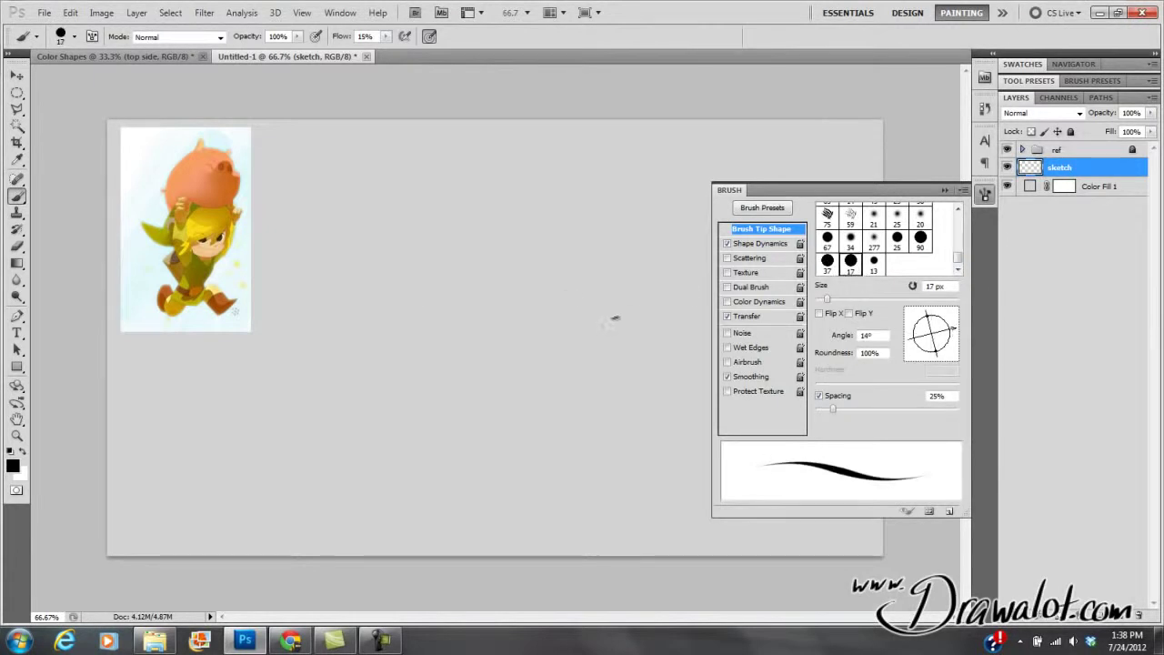
left_click(827, 262)
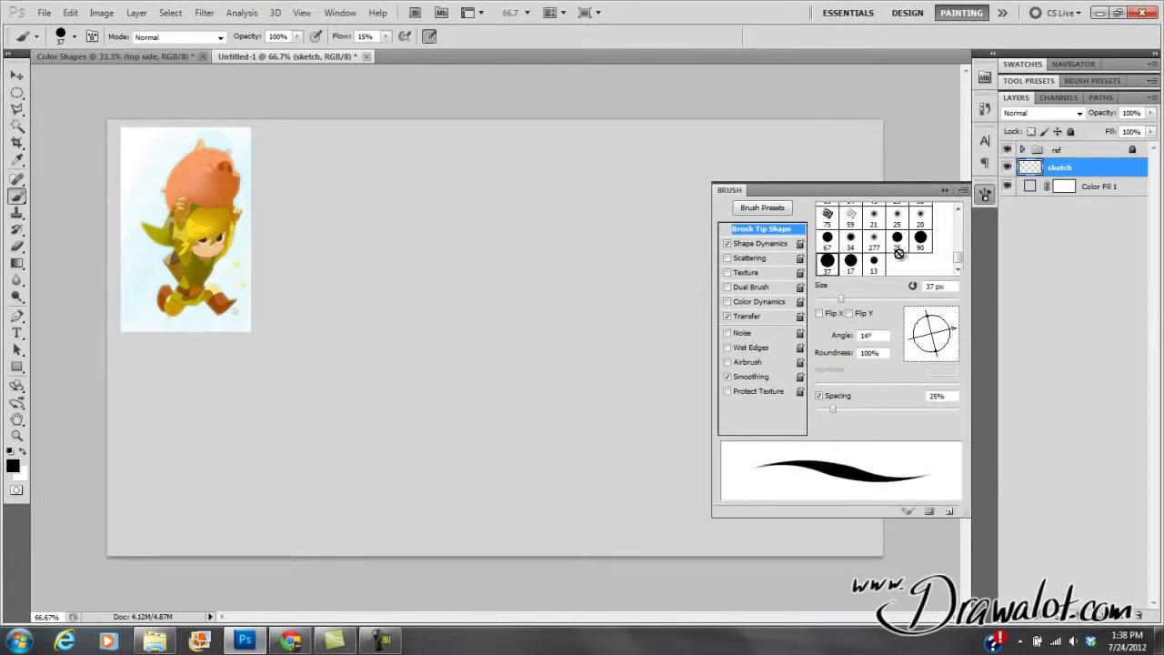
- Select the hard round 30 px tip near the start of the brush tip list
left_click_drag(956, 260, 958, 220)
left_click(876, 213)
left_click(854, 219)
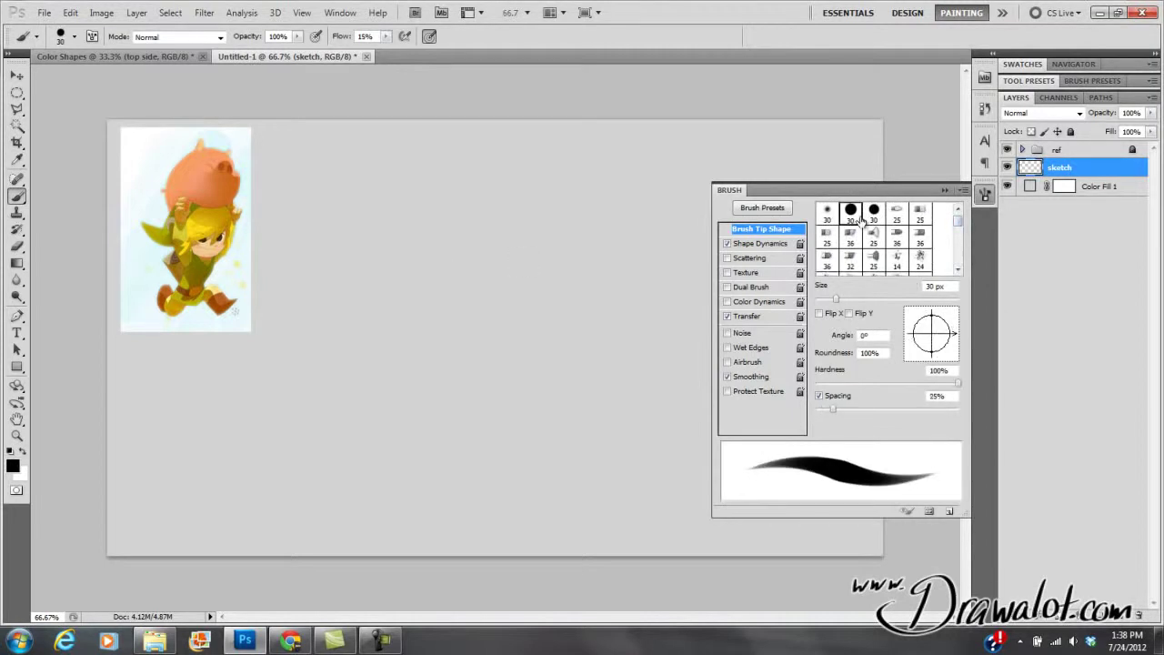
left_click(964, 191)
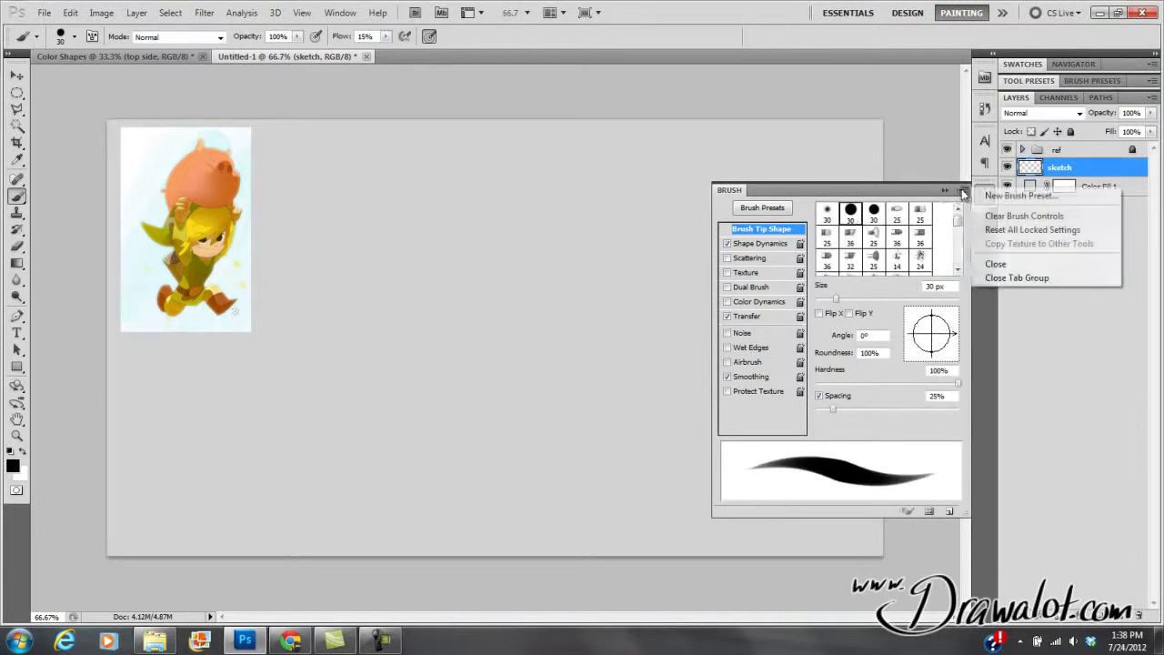
left_click(946, 193)
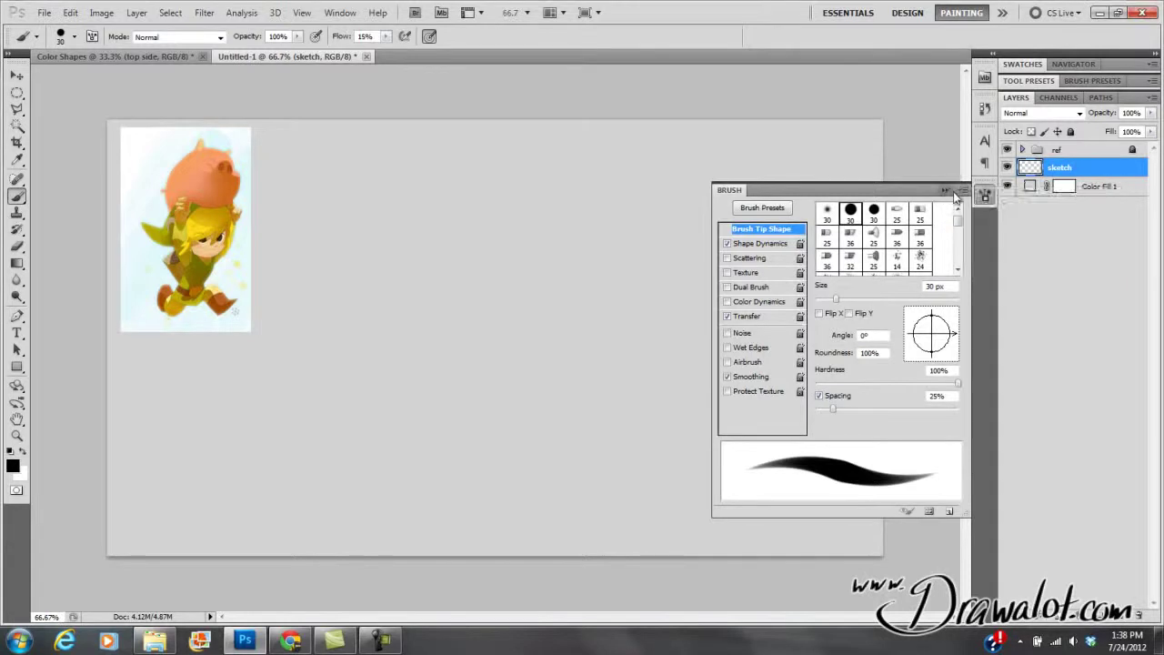
- Choose the custom 58 px preset at the end of the brush presets, test it with a scribble and clear the scribble
left_click(762, 208)
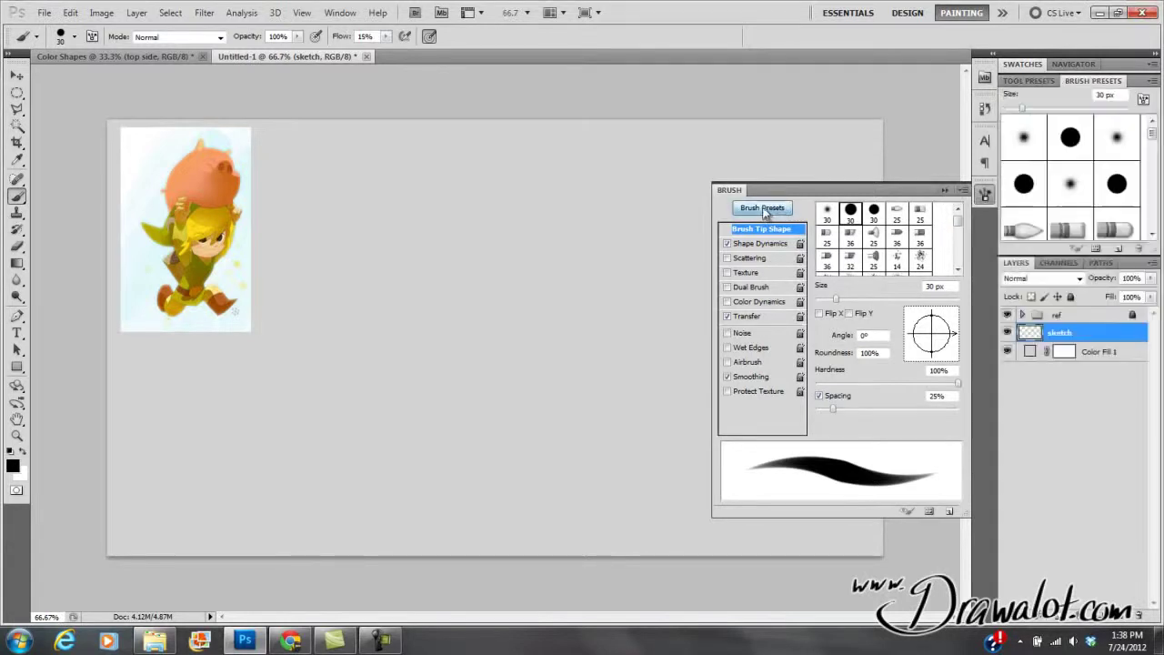
left_click_drag(1152, 137, 1152, 221)
left_click(1070, 217)
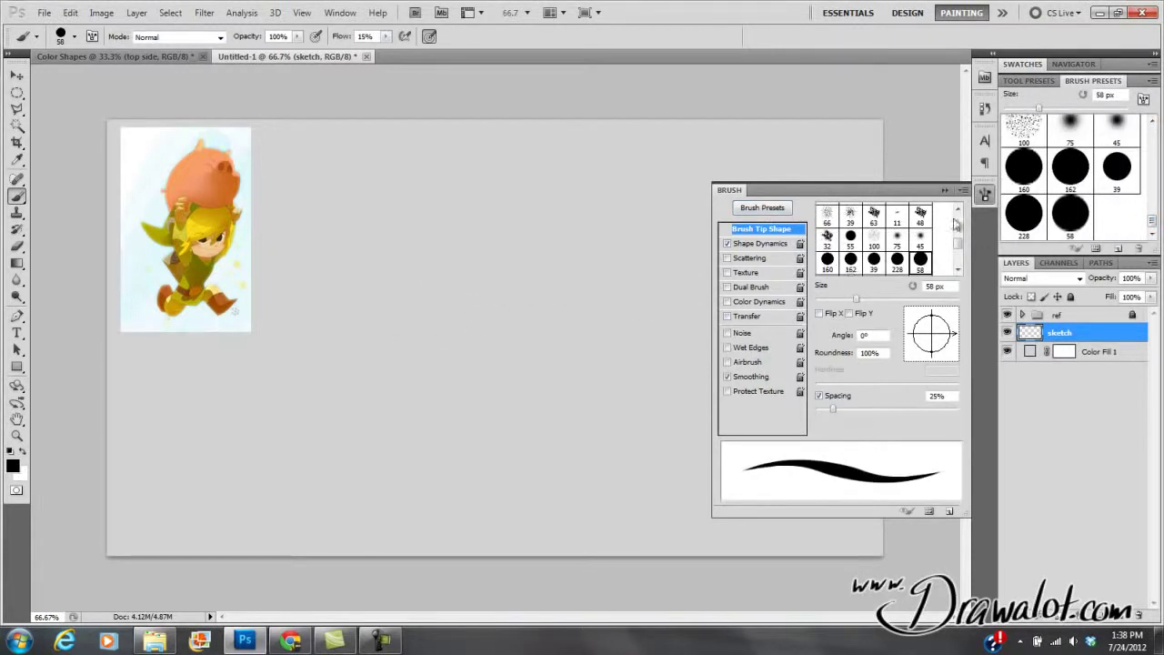
left_click(944, 190)
mouse_move(364, 286)
left_mouse_down()
mouse_move(603, 282)
mouse_move(595, 194)
mouse_move(486, 304)
mouse_move(536, 305)
mouse_move(565, 342)
mouse_move(729, 382)
left_mouse_up()
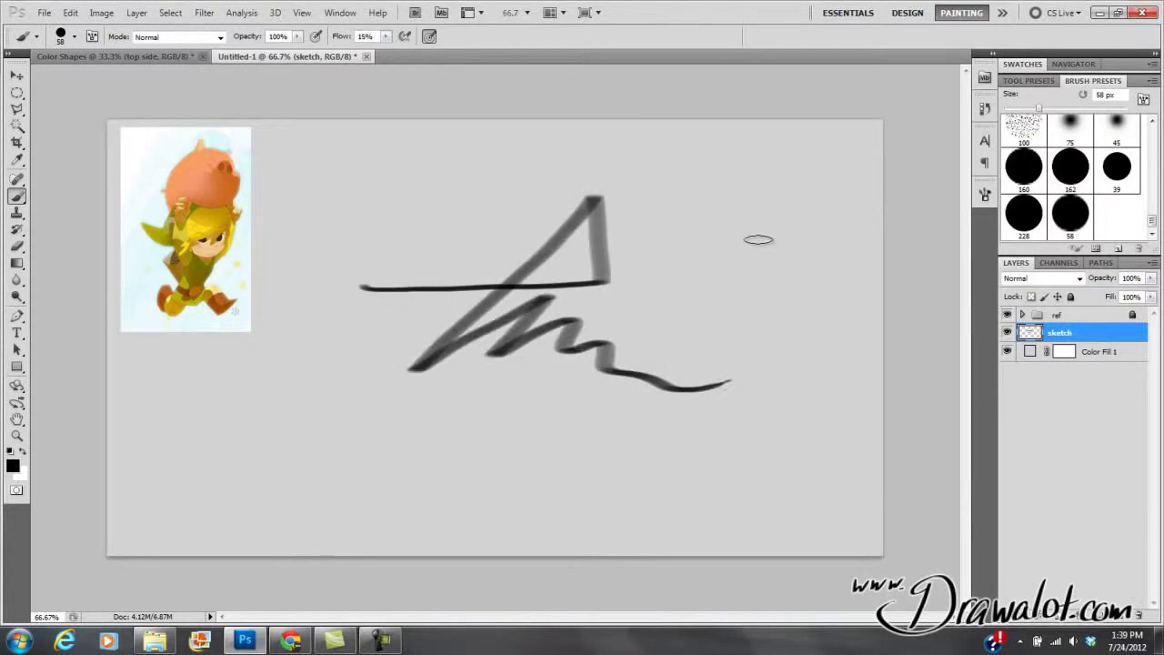
key("Delete")
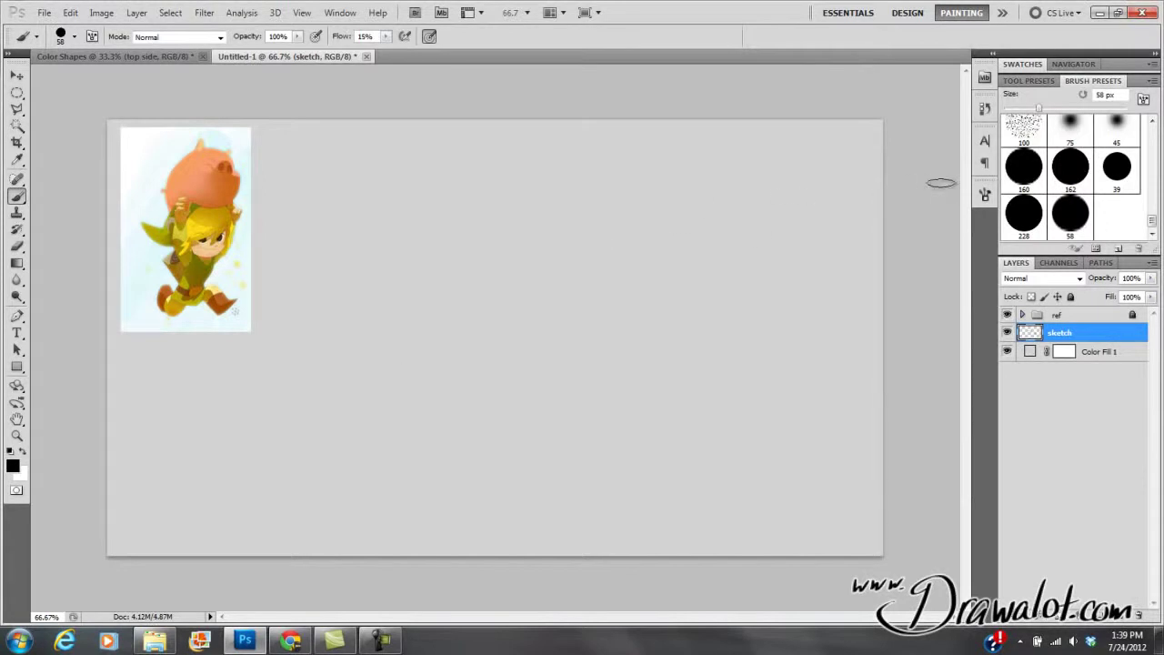
- Rotate the brush tip to an angle of 14° and reduce the brush size to 27 px
left_click(985, 195)
left_click_drag(947, 329, 949, 333)
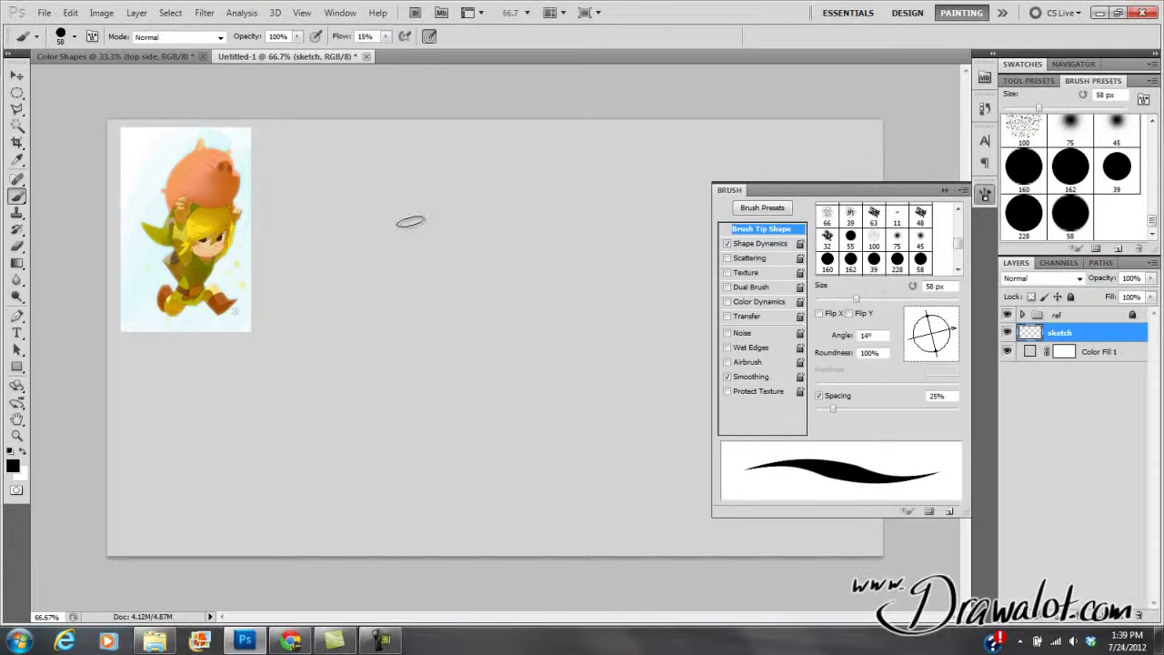
right_click(429, 223)
left_click_drag(466, 264, 462, 263)
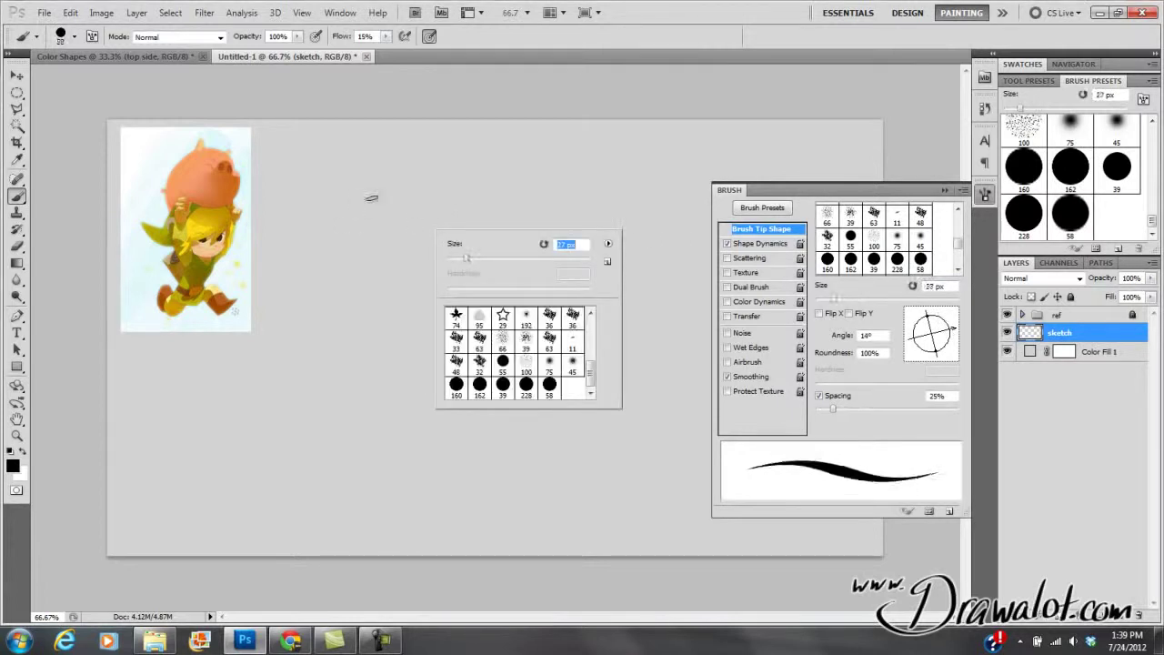
left_click(325, 228)
- Paint wavy test strokes with the angled 27 px brush, then clear them all from the sketch layer and deselect
left_click_drag(322, 231, 573, 335)
mouse_move(363, 309)
left_mouse_down()
mouse_move(537, 191)
mouse_move(439, 282)
left_mouse_up()
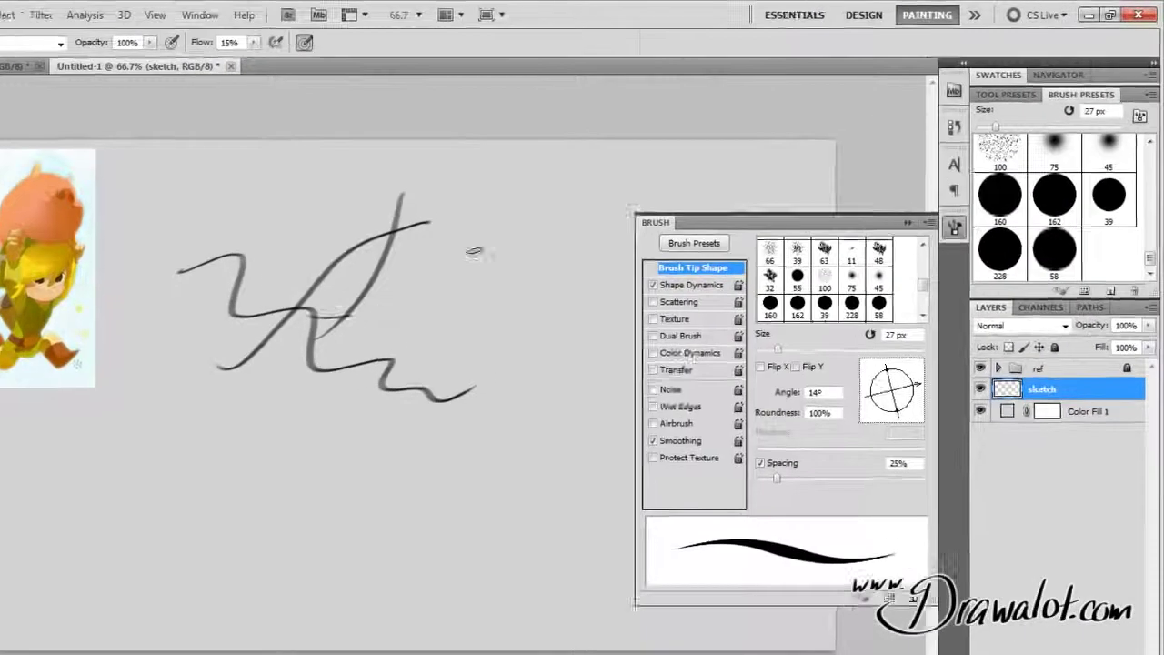
left_click_drag(500, 217, 421, 399)
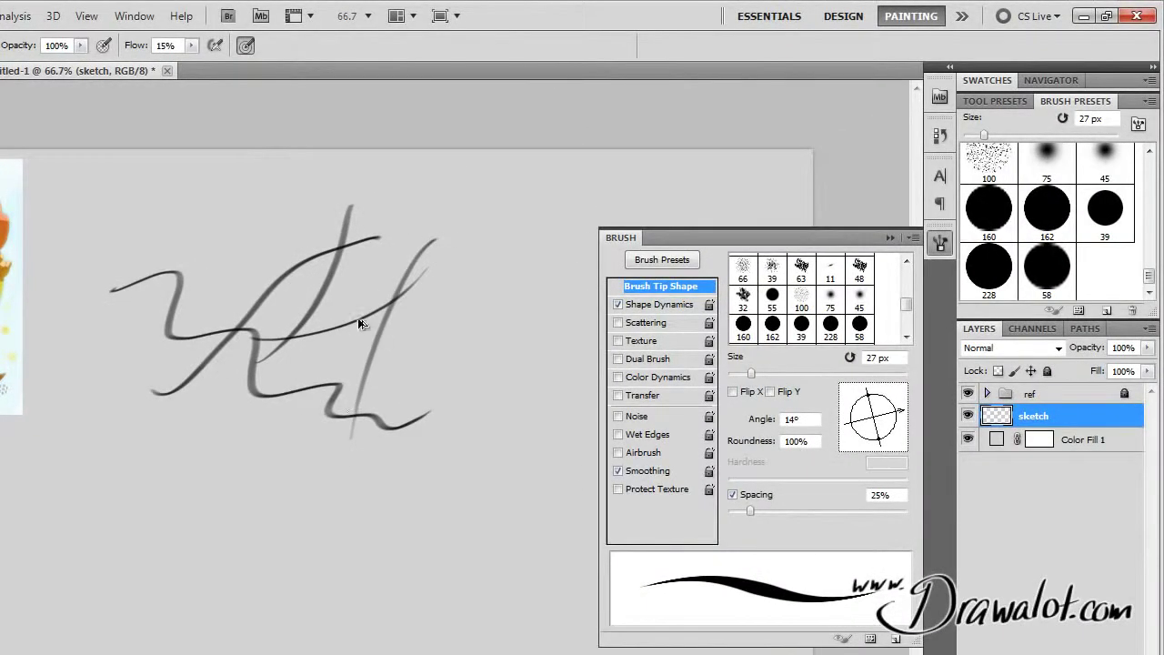
key("ctrl+z")
key("l")
key("ctrl+a")
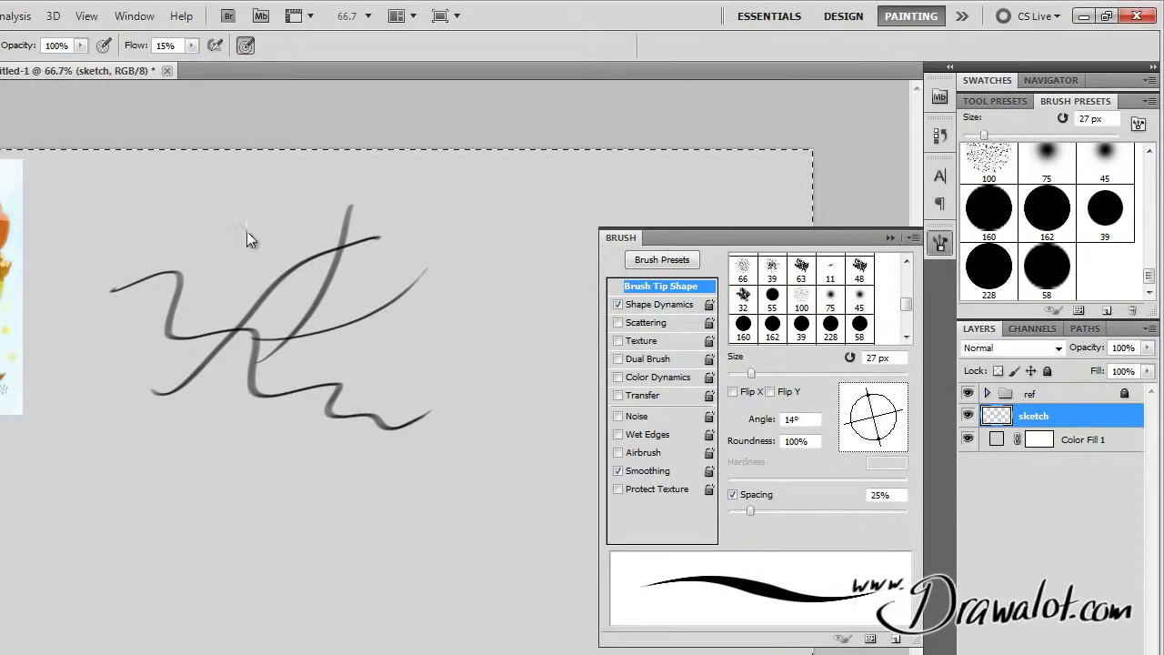
key("Delete")
key("ctrl+d")
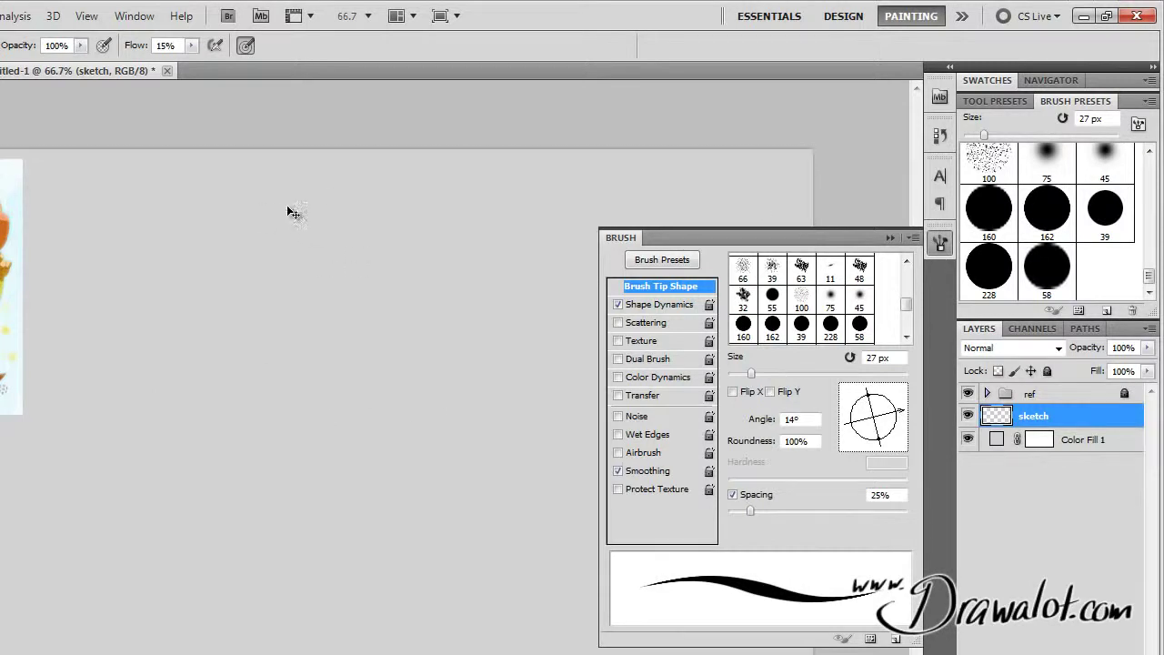
- Set the brush flow to 9%, try it with a short curved stroke and undo the stroke
left_click(192, 45)
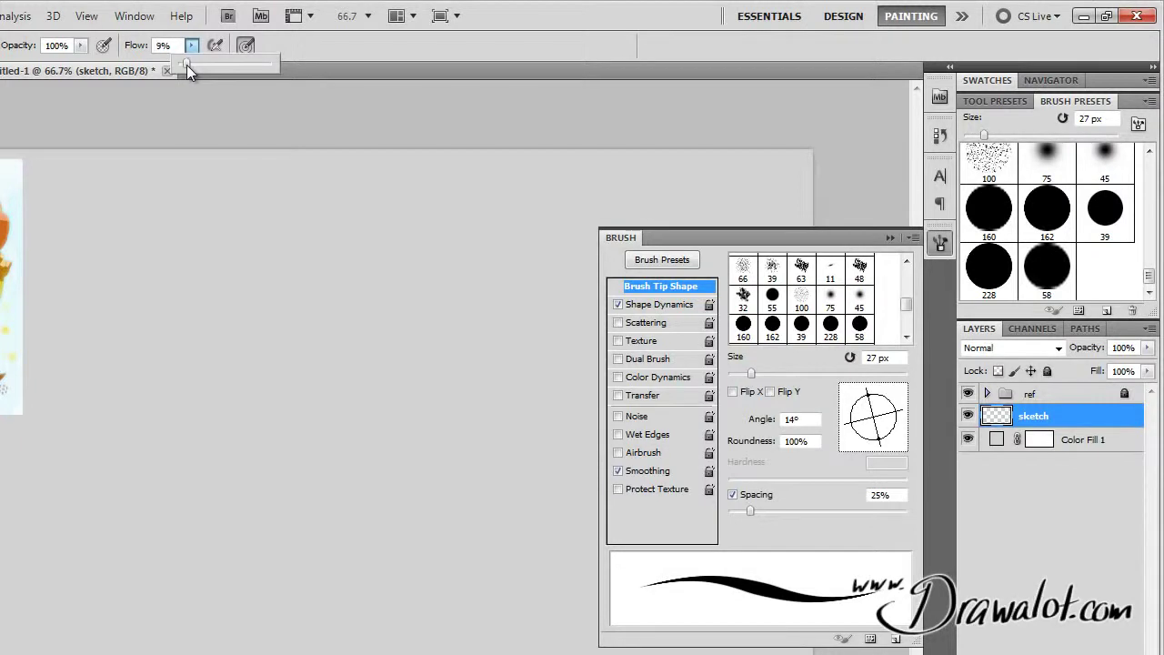
left_click_drag(187, 64, 187, 64)
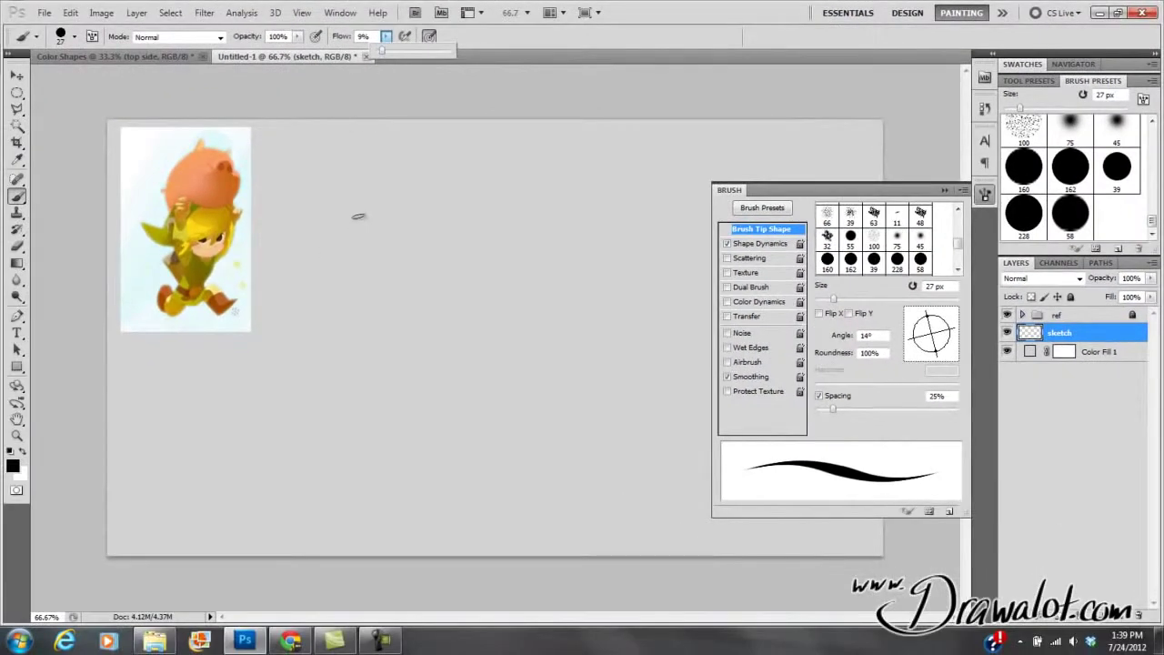
left_click_drag(359, 201, 430, 382)
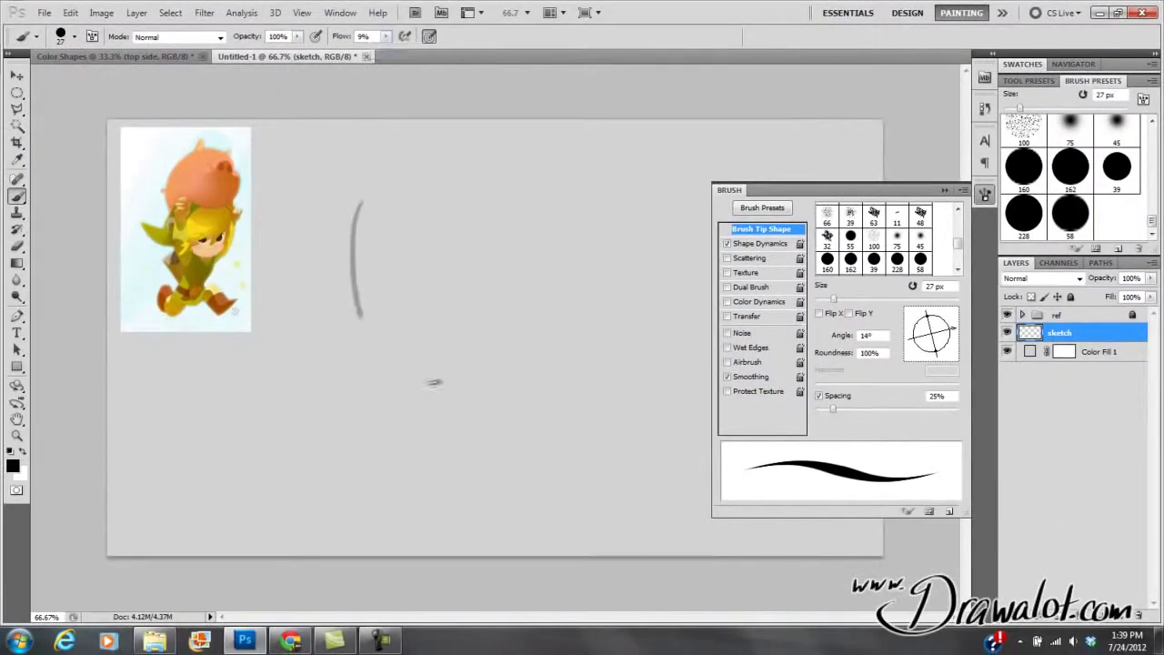
key("ctrl+z")
- Set the brush size to 13 px and close the brush settings
right_click(400, 193)
left_click_drag(434, 224, 424, 224)
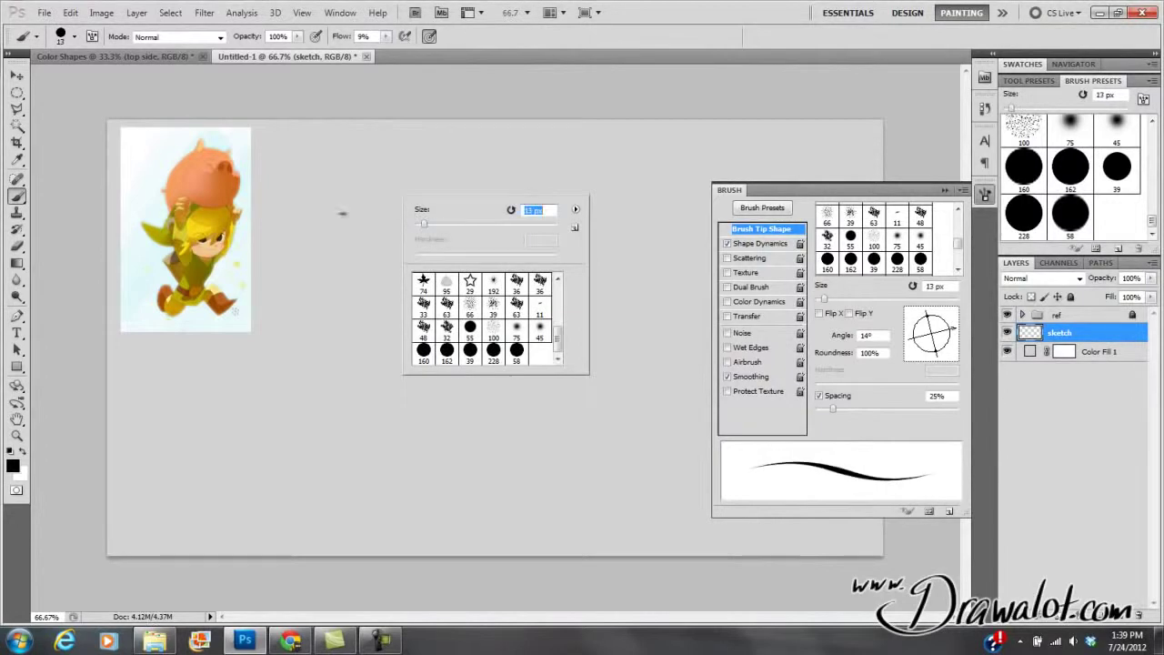
key("Return")
left_click(945, 191)
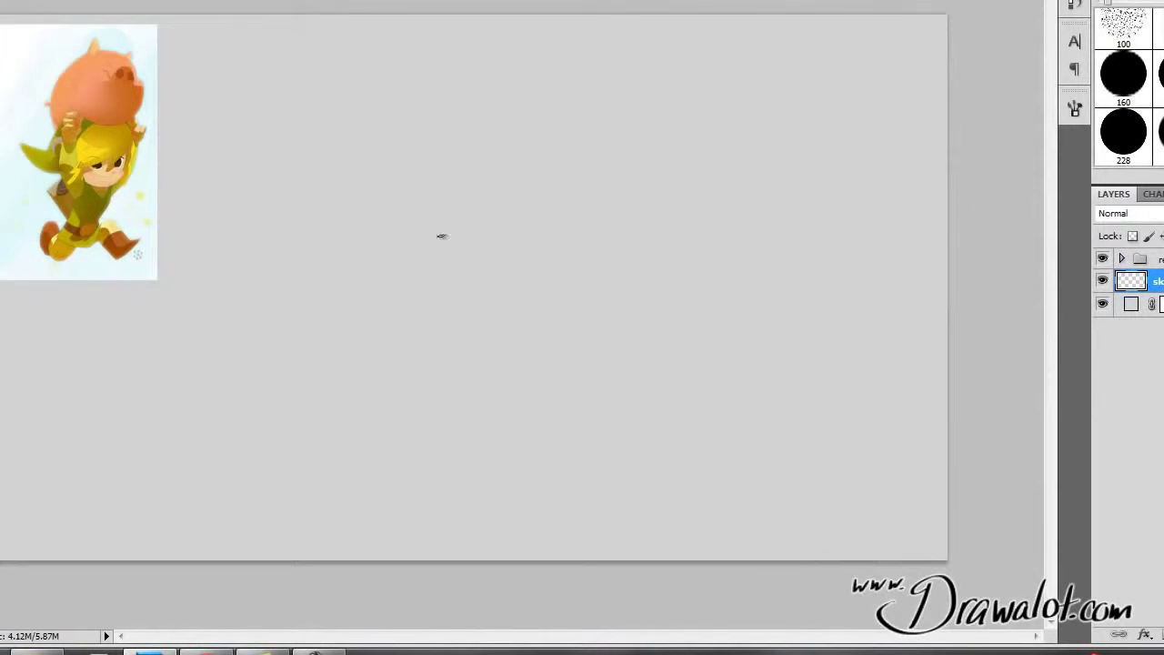
- Sketch the running figure's gesture at mid-canvas: a head circle, a curved body line and two bent leg lines
left_click_drag(408, 205, 512, 107)
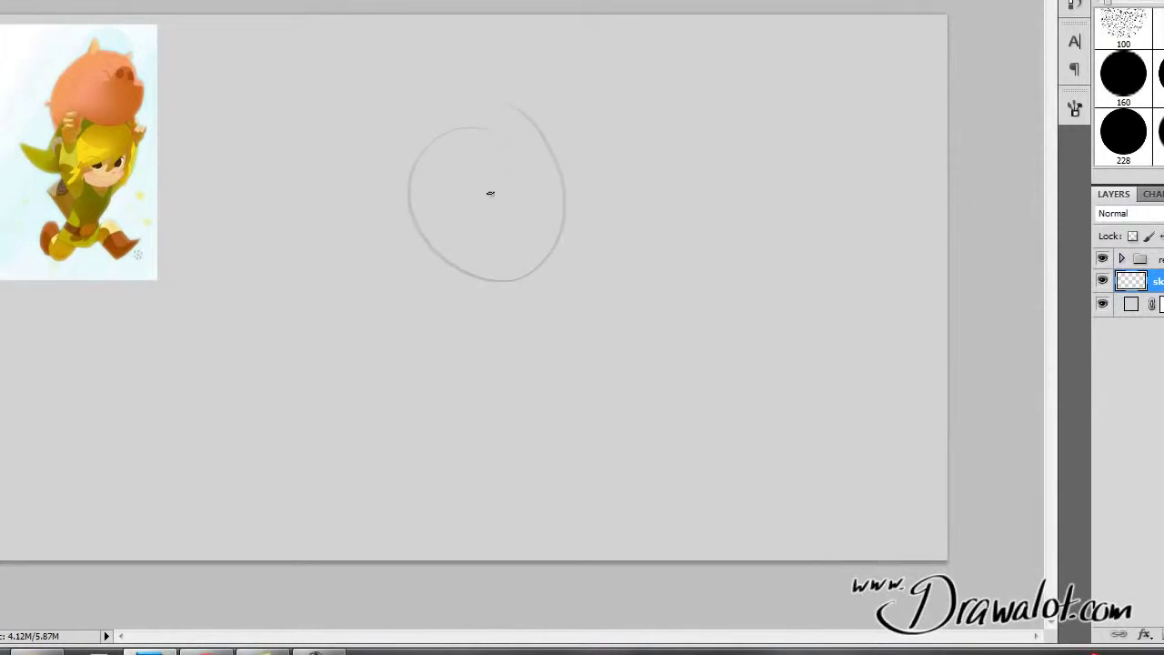
mouse_move(485, 206)
left_mouse_down()
mouse_move(442, 409)
mouse_move(412, 462)
left_mouse_up()
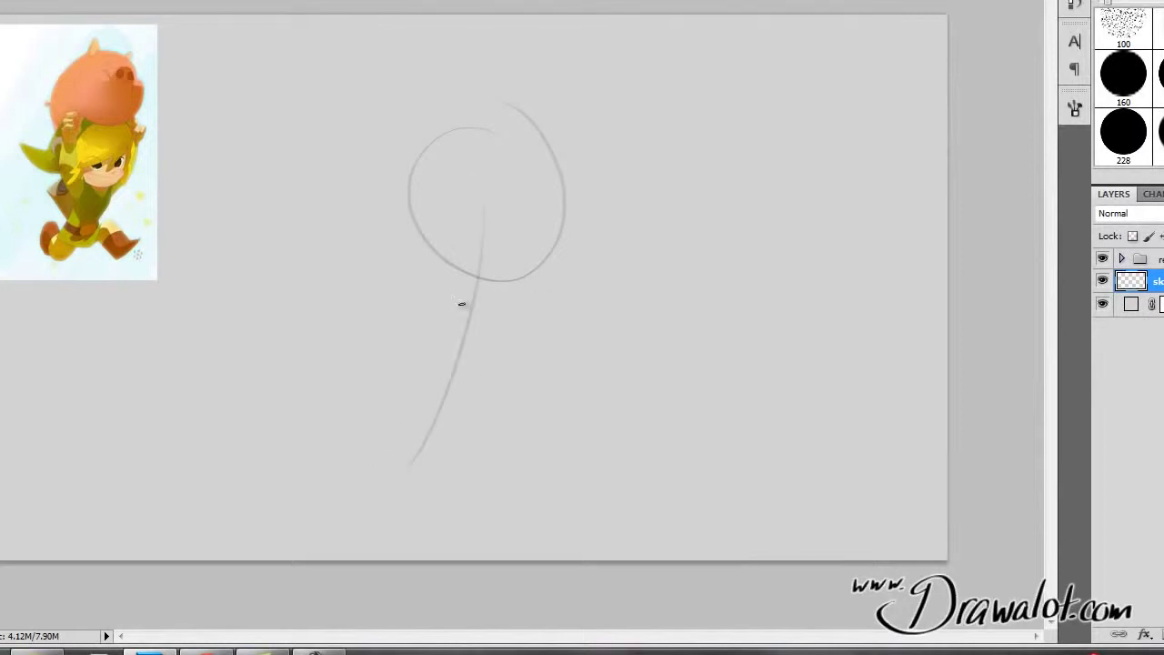
left_click_drag(299, 438, 420, 468)
left_click_drag(521, 362, 628, 475)
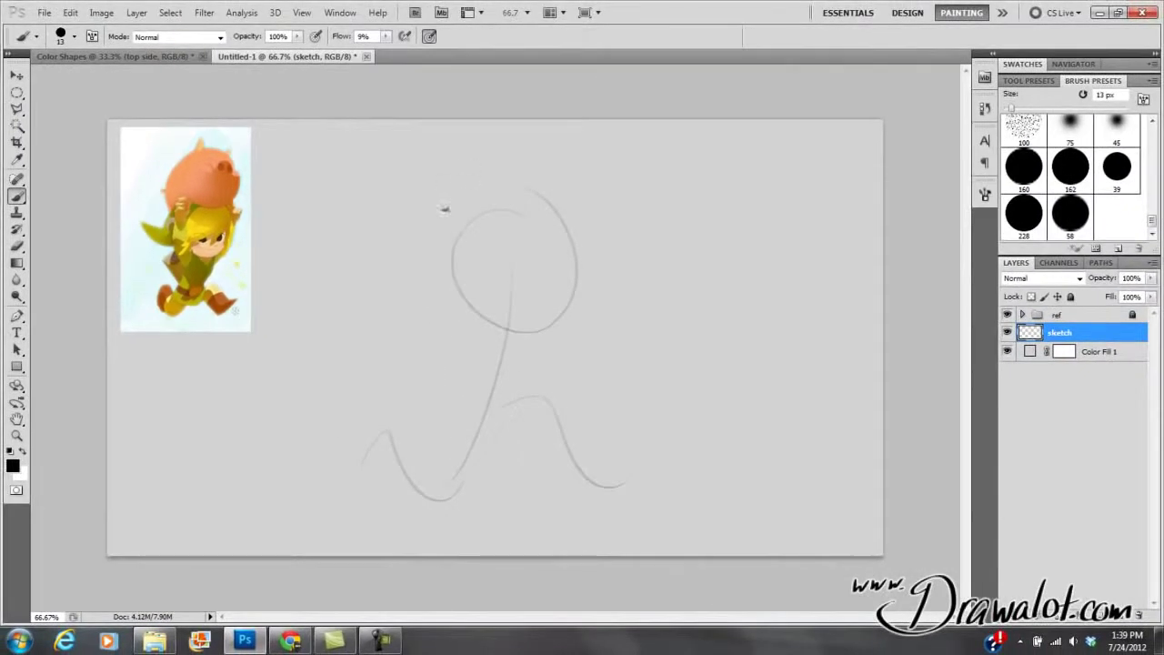
- Sketch the raised arms and rough hand shapes on both sides of the head
left_click_drag(444, 208, 447, 368)
mouse_move(602, 189)
left_mouse_down()
mouse_move(600, 242)
mouse_move(575, 240)
left_mouse_up()
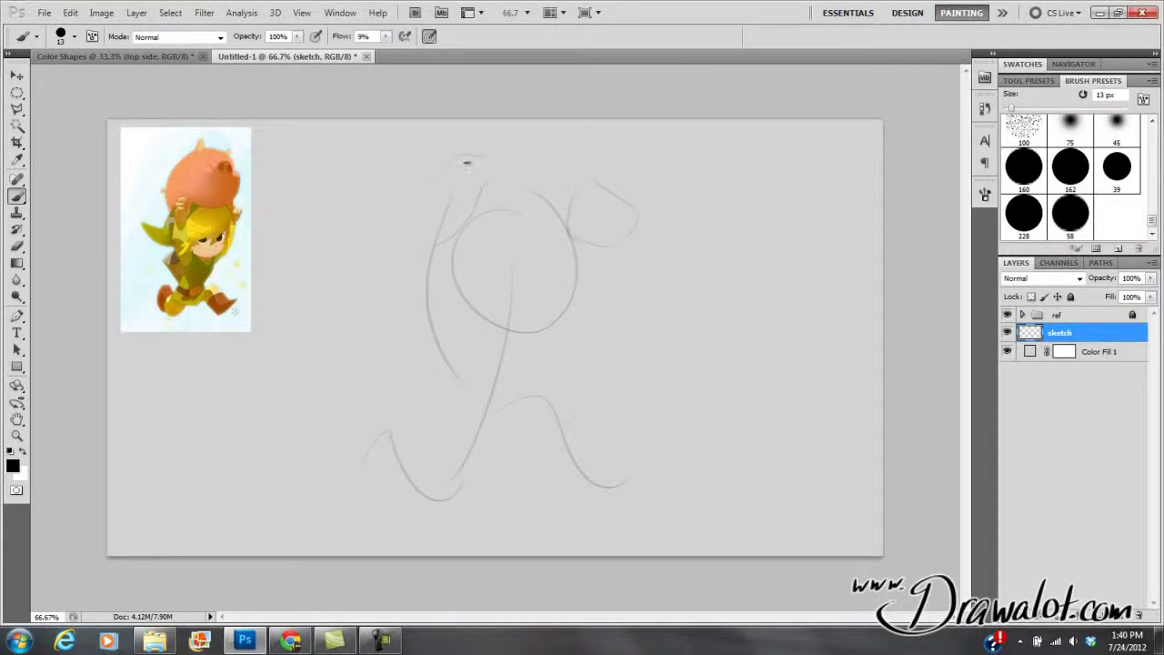
left_click_drag(416, 190, 424, 241)
left_click_drag(424, 330, 425, 298)
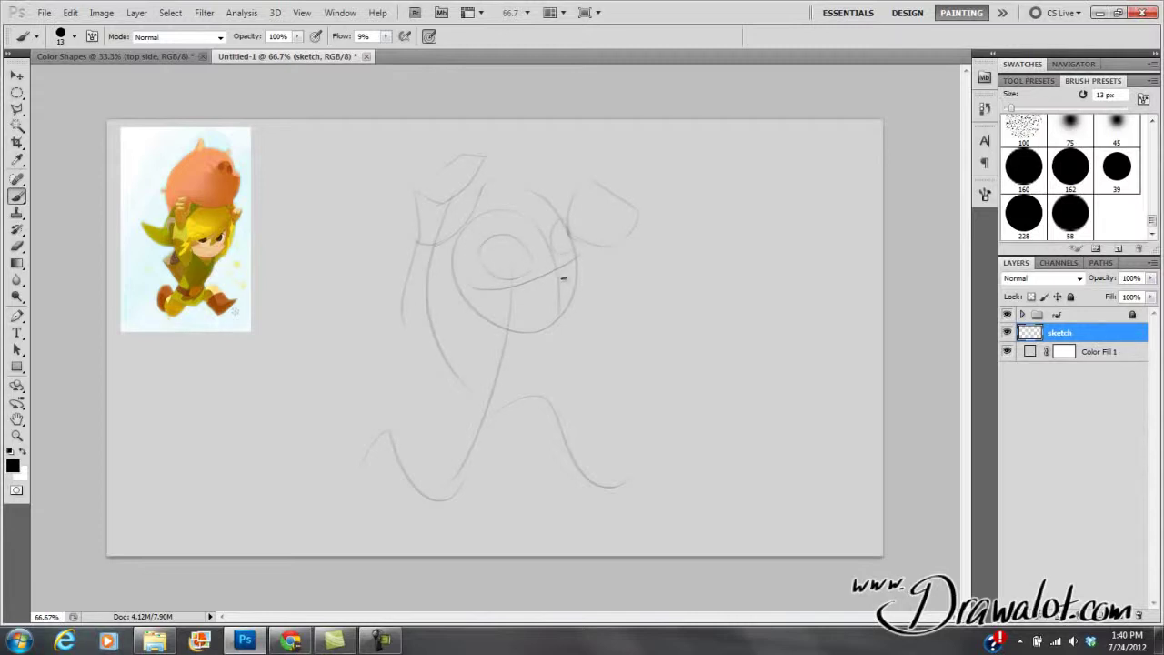
- Add the mouth and hair lines to the face and outline the raised arm down to the torso
left_click_drag(536, 308, 506, 307)
left_click_drag(497, 270, 549, 222)
mouse_move(445, 241)
left_mouse_down()
mouse_move(461, 330)
mouse_move(466, 315)
mouse_move(461, 356)
left_mouse_up()
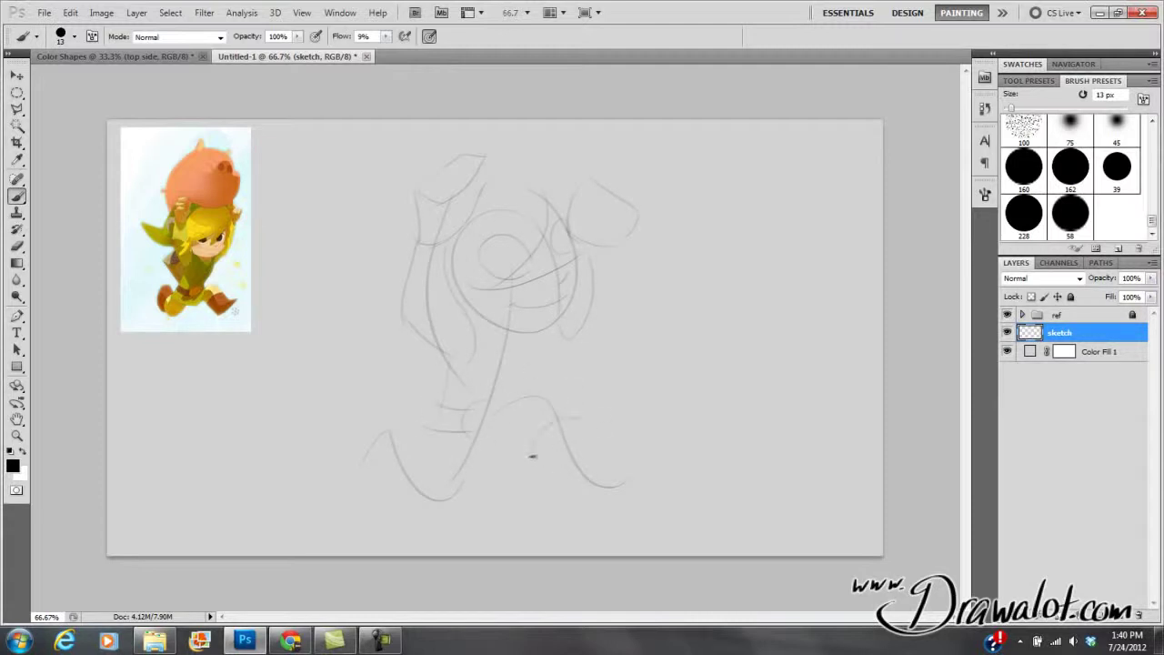
- Sketch the legs, boots and tunic hem, and add the torso's side line and hair strokes
left_click_drag(548, 463, 582, 504)
left_click_drag(640, 468, 593, 508)
mouse_move(617, 454)
left_mouse_down()
mouse_move(618, 468)
mouse_move(611, 448)
left_mouse_up()
left_click_drag(557, 393, 533, 380)
left_click_drag(417, 457, 487, 485)
left_click_drag(498, 424, 488, 492)
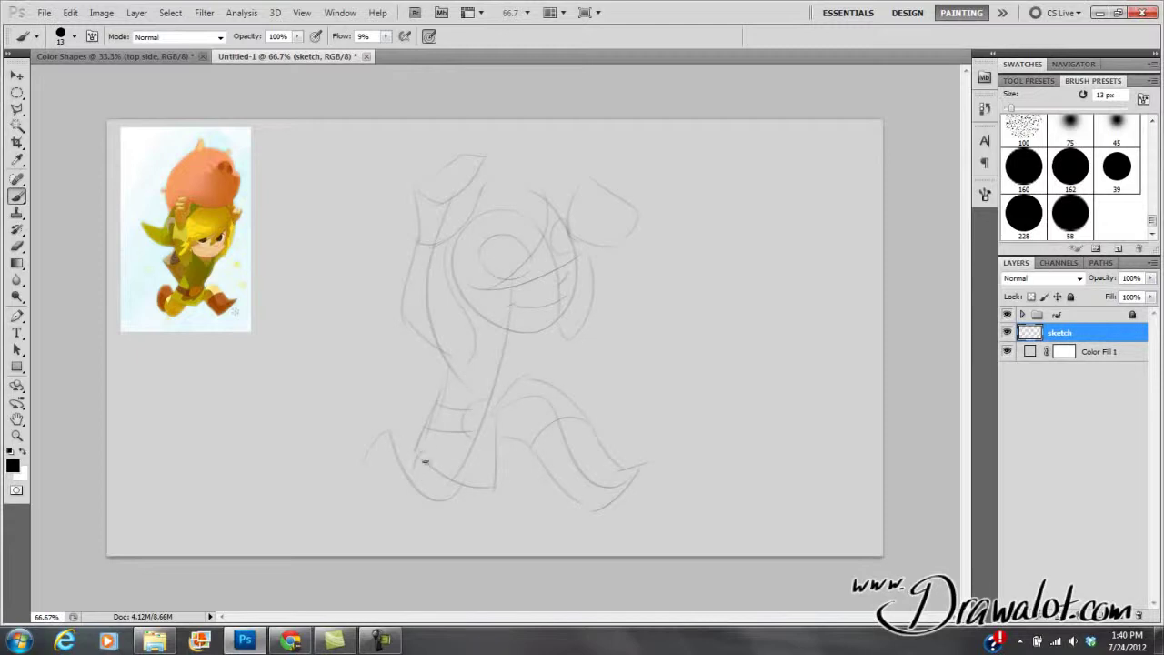
mouse_move(389, 455)
left_mouse_down()
mouse_move(412, 475)
mouse_move(390, 478)
mouse_move(426, 508)
mouse_move(414, 498)
mouse_move(440, 504)
mouse_move(459, 482)
left_mouse_up()
left_click_drag(361, 441, 386, 482)
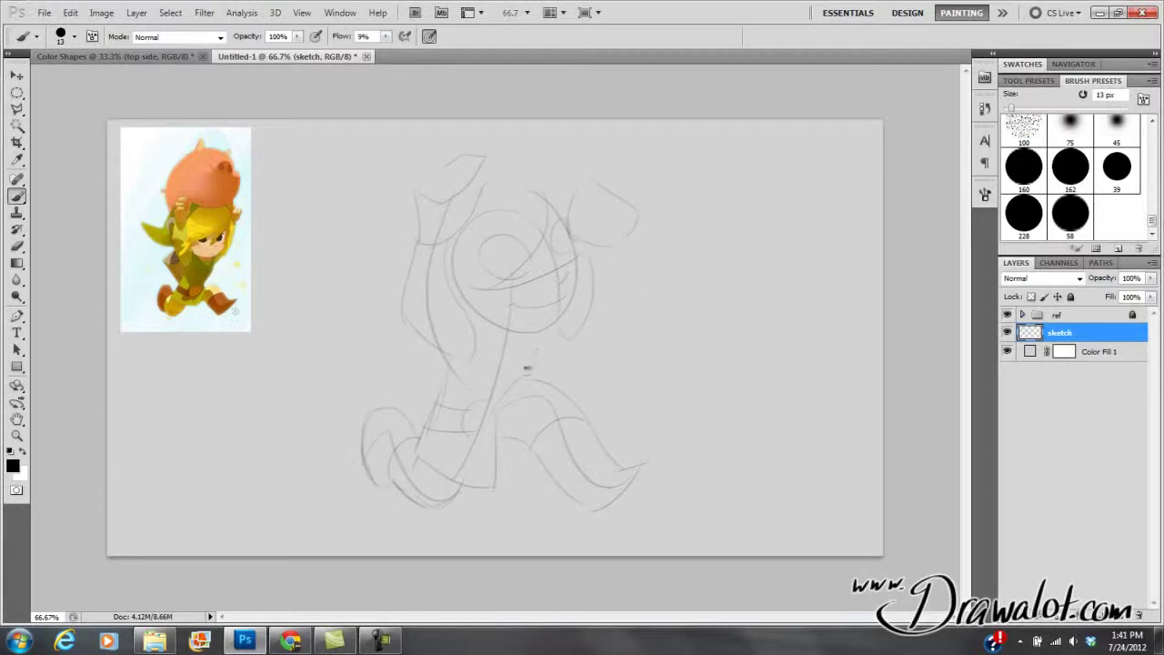
left_click_drag(527, 370, 534, 353)
mouse_move(557, 204)
left_mouse_down()
mouse_move(544, 257)
mouse_move(552, 244)
mouse_move(518, 235)
left_mouse_up()
- Scale the sketched figure down slightly and move it lower on the canvas to make room above its head
left_click(16, 74)
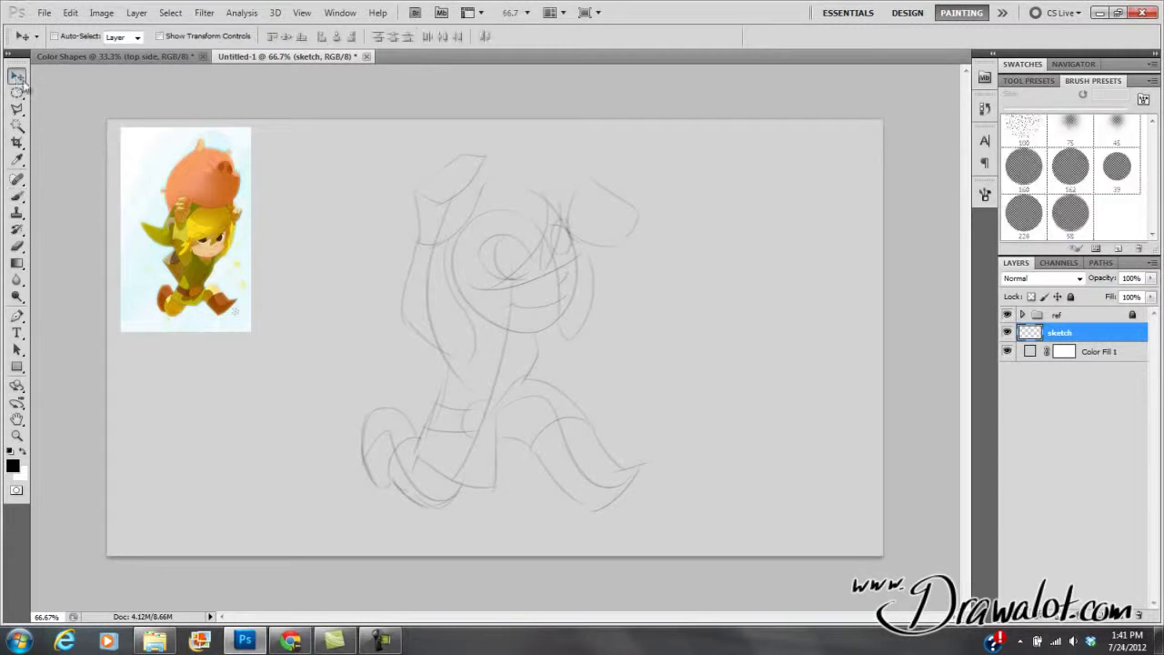
mouse_move(510, 296)
left_mouse_down()
mouse_move(519, 315)
mouse_move(515, 299)
mouse_move(505, 305)
left_mouse_up()
key("ctrl+t")
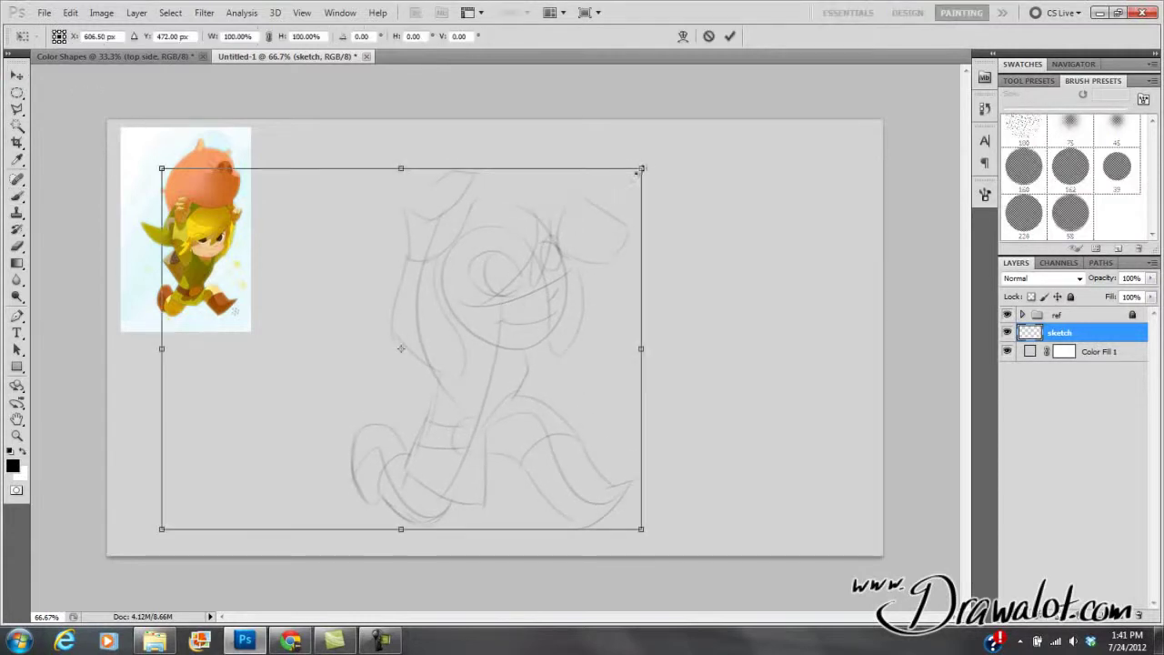
left_click_drag(633, 179, 604, 194)
key("Return")
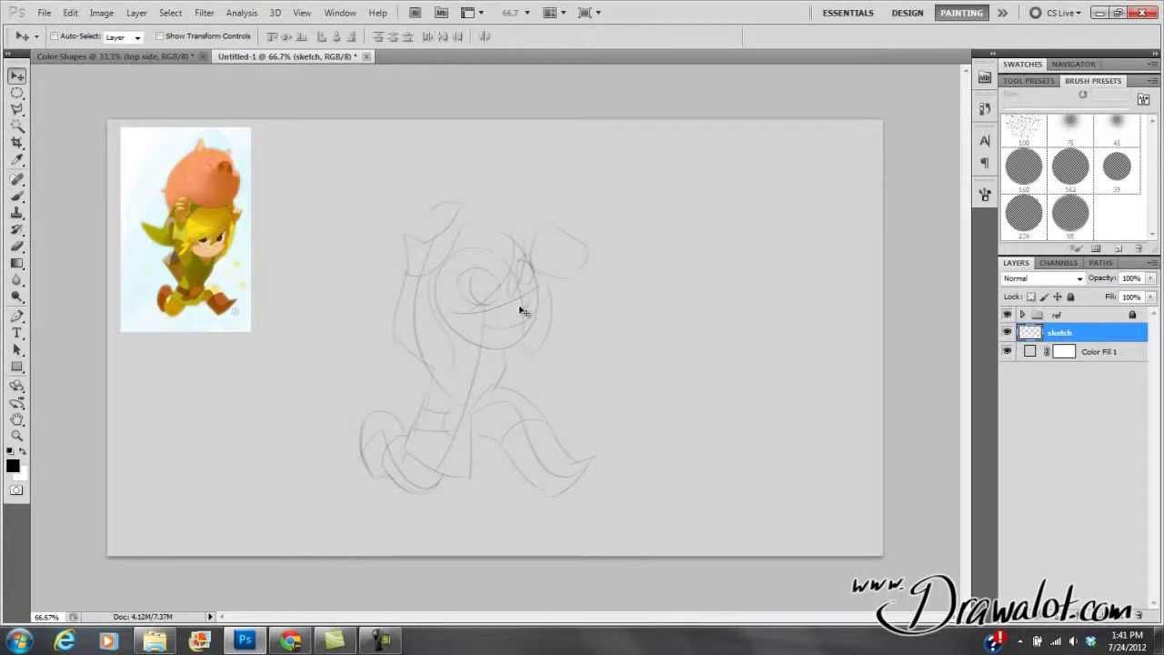
left_click_drag(499, 312, 533, 346)
- Sketch the round pig held above the figure's head, with its body outline, snout and ear
key("b")
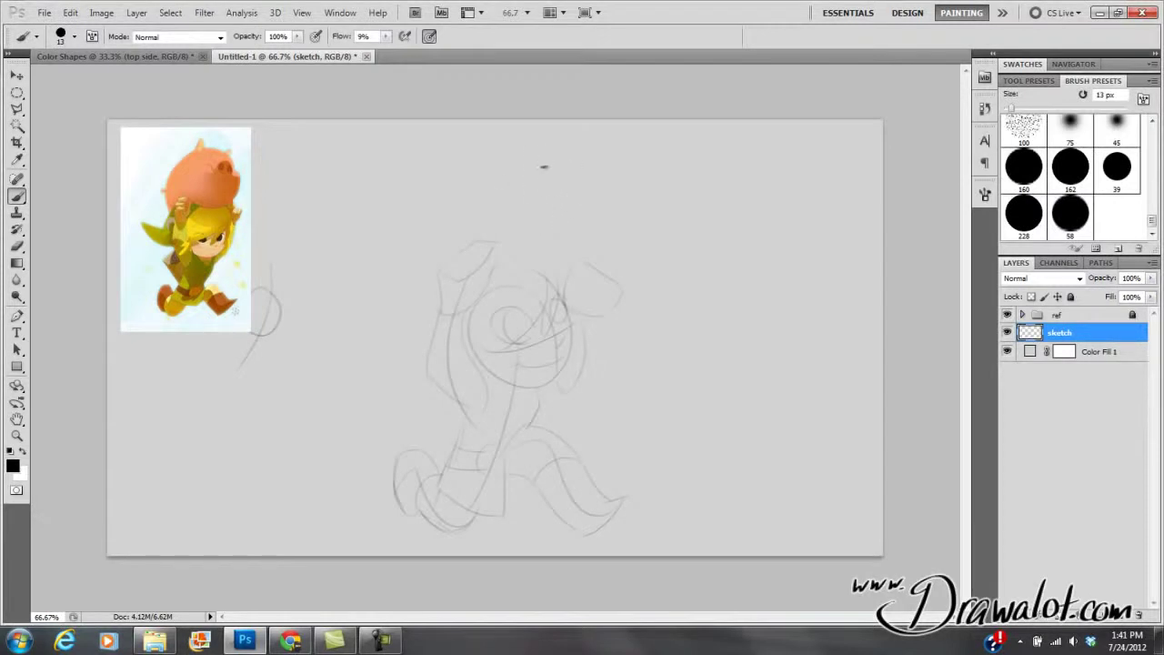
left_click_drag(564, 175, 488, 198)
left_click_drag(589, 199, 615, 250)
left_click_drag(540, 180, 561, 173)
left_click_drag(427, 293, 423, 220)
- Sketch the pointed hat tail behind the head and the fingers of both raised hands
mouse_move(403, 312)
left_mouse_down()
mouse_move(360, 299)
mouse_move(442, 332)
mouse_move(407, 343)
left_mouse_up()
mouse_move(447, 263)
left_mouse_down()
mouse_move(480, 256)
mouse_move(461, 264)
left_mouse_up()
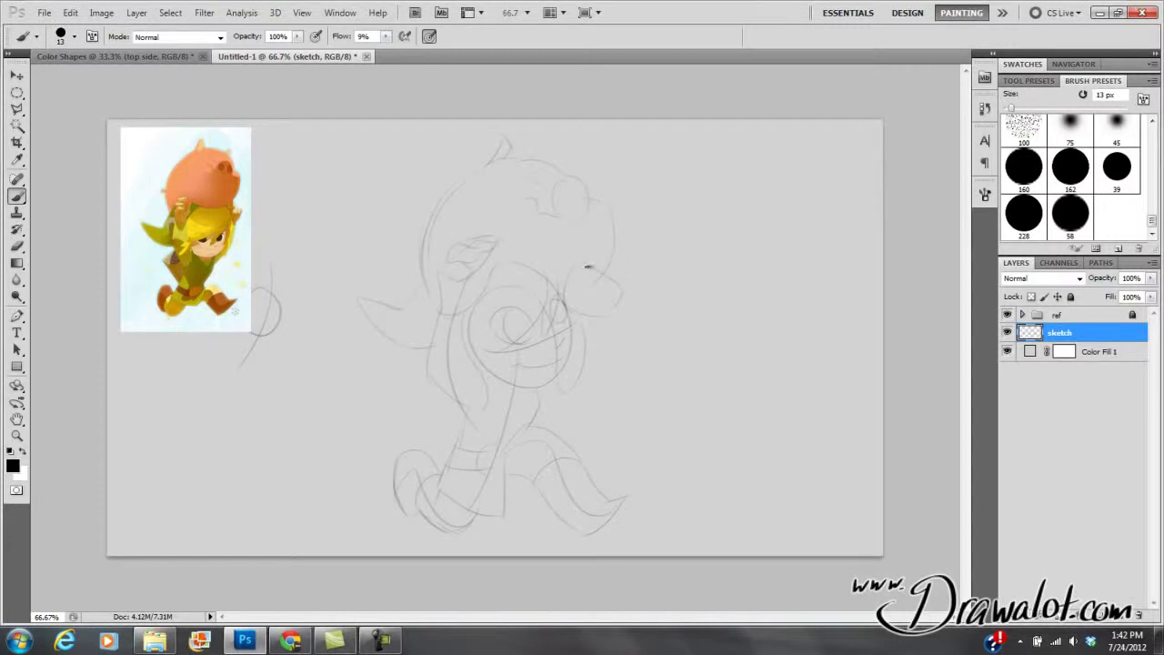
mouse_move(591, 258)
left_mouse_down()
mouse_move(569, 278)
mouse_move(608, 265)
mouse_move(587, 285)
left_mouse_up()
left_click_drag(614, 287, 592, 325)
left_click(100, 11)
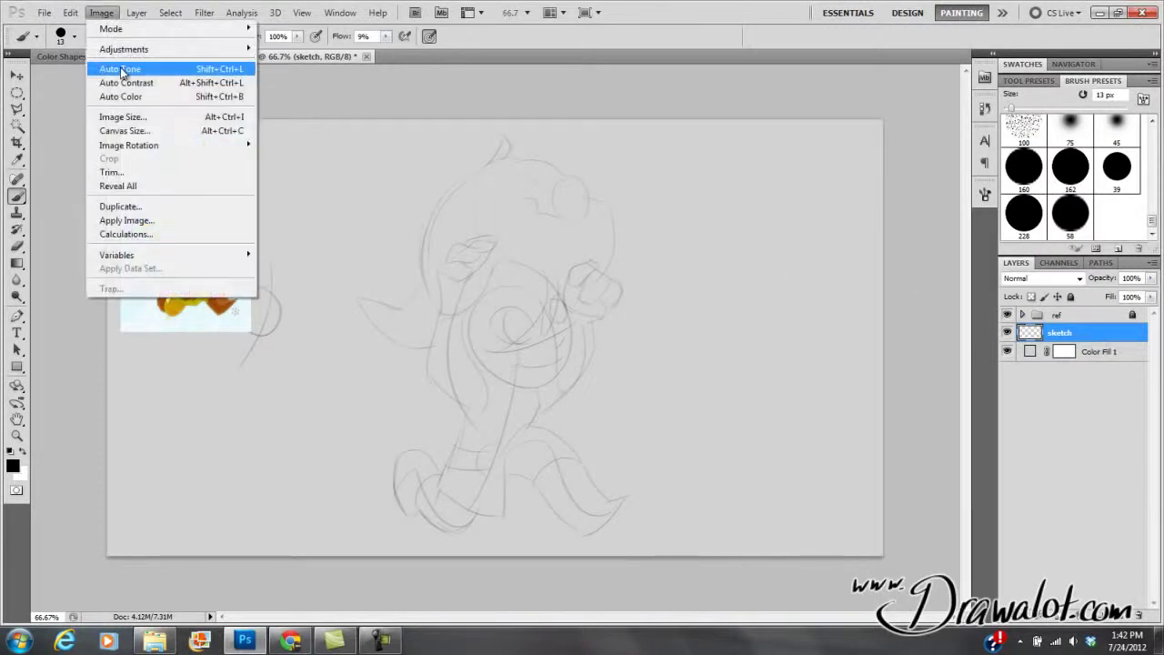
mouse_move(132, 50)
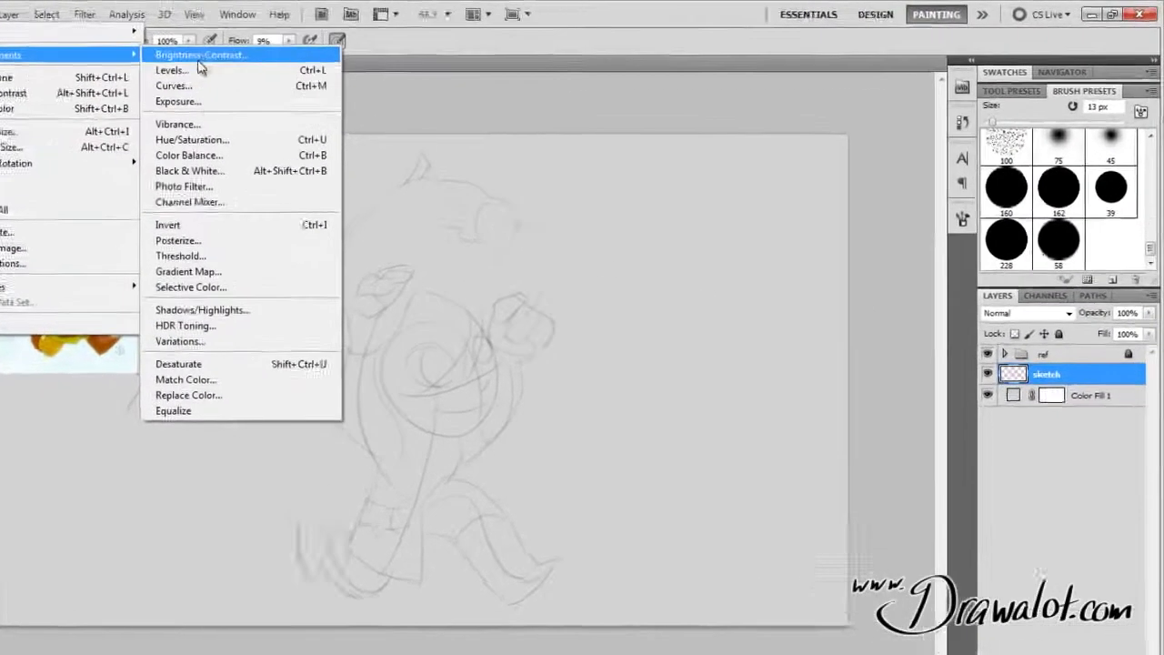
left_click(200, 56)
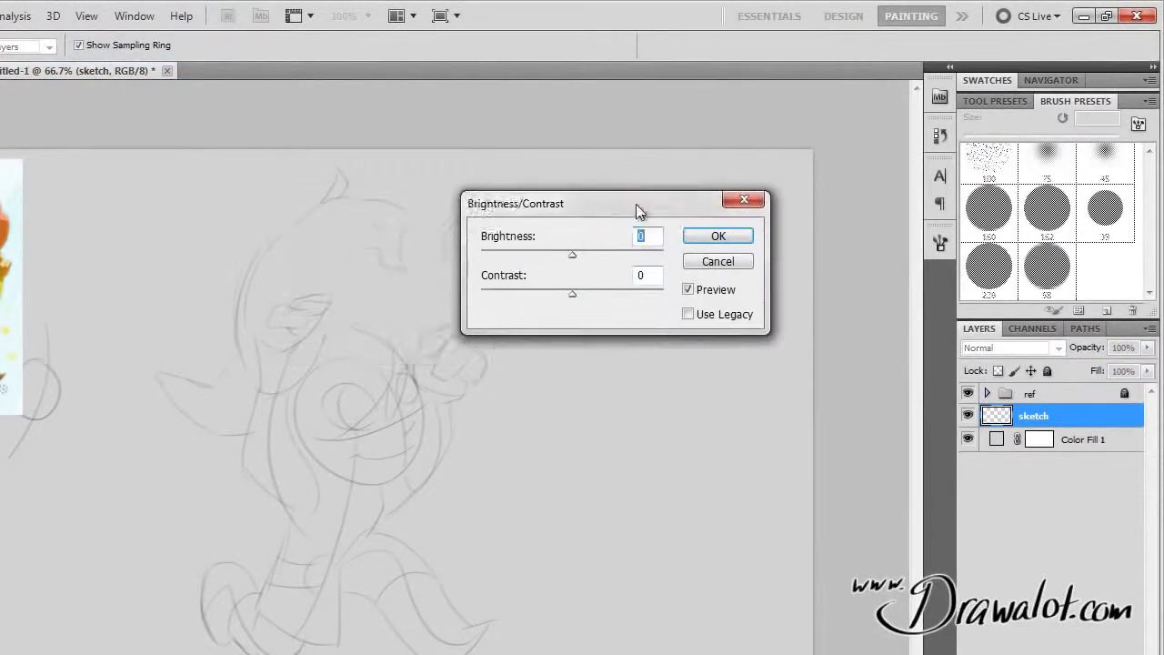
left_click_drag(635, 204, 720, 150)
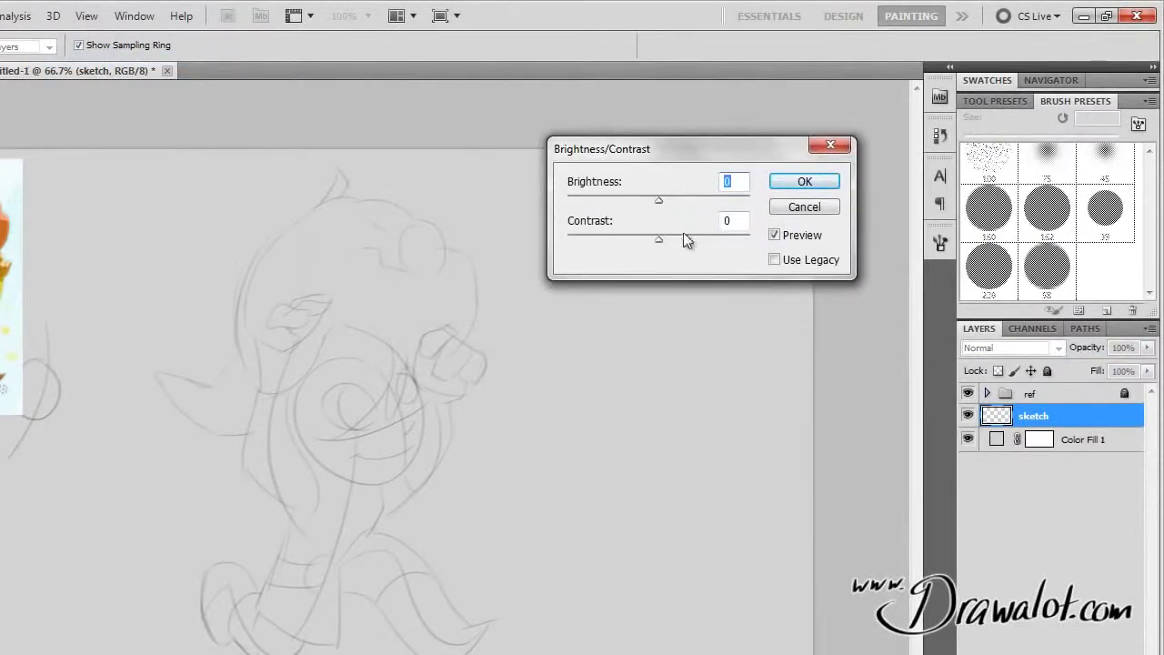
left_click_drag(658, 238, 748, 234)
left_click_drag(658, 199, 573, 229)
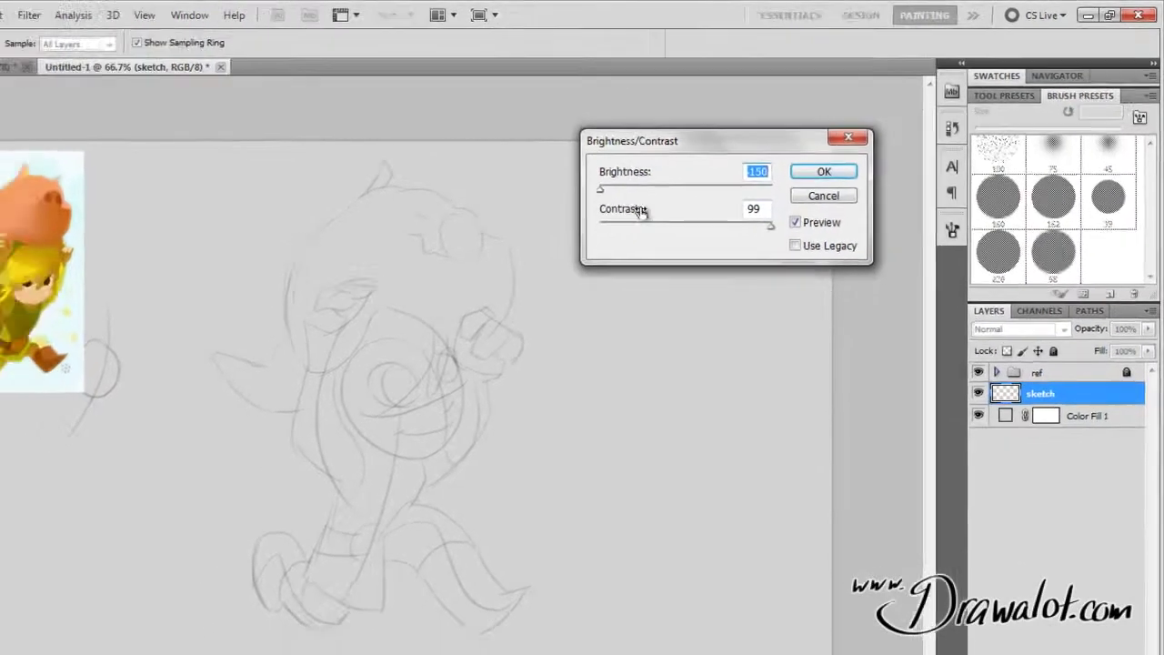
left_click(871, 150)
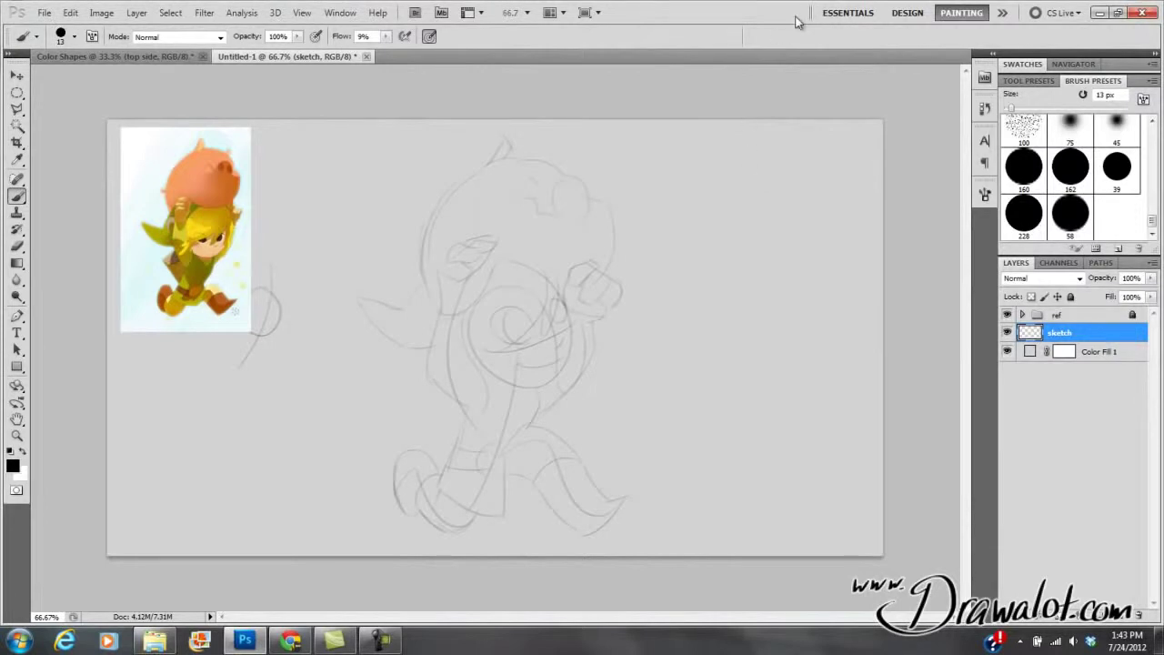
key("ctrl+l")
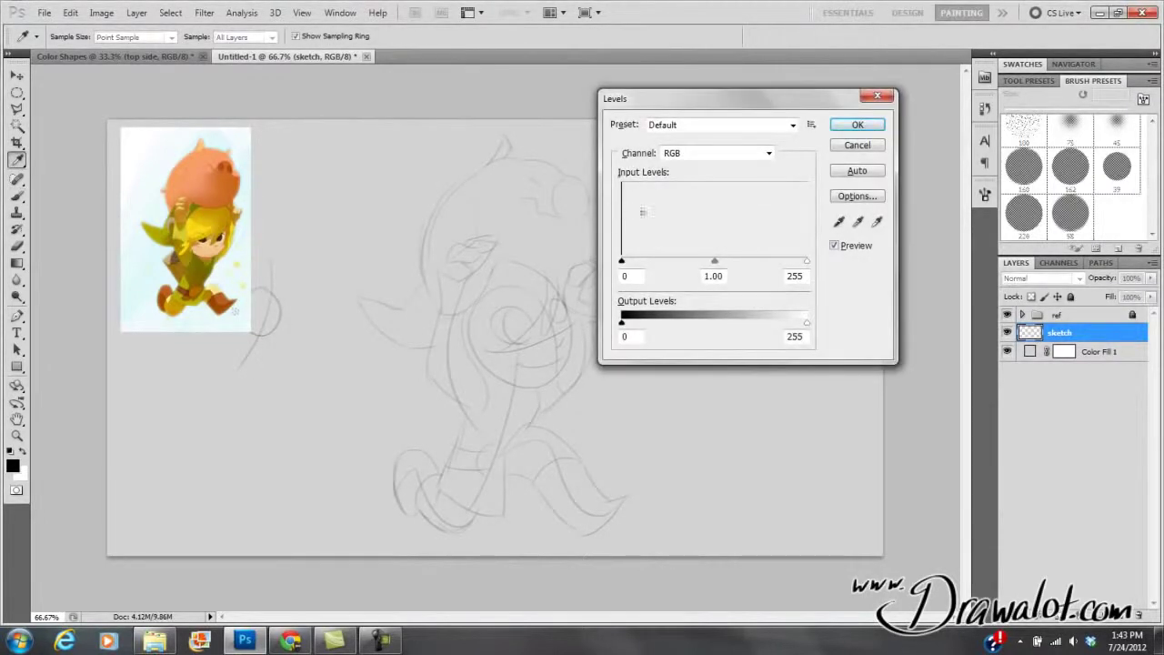
left_click_drag(806, 262, 628, 265)
left_click(851, 147)
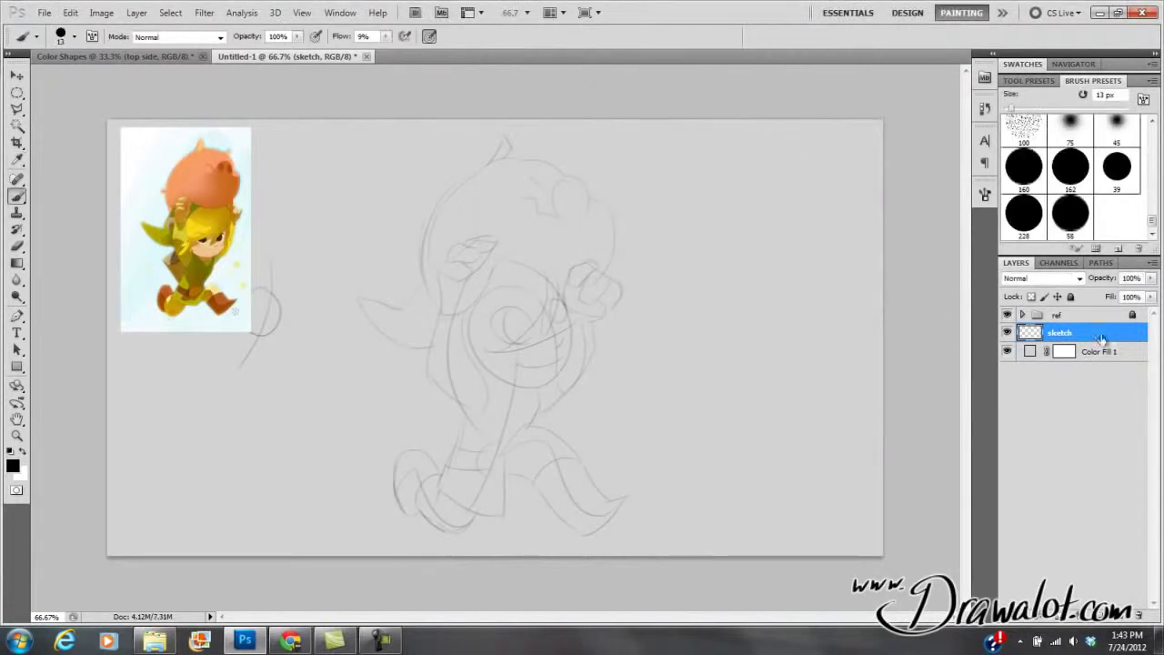
- Darken the sketch lines by duplicating the sketch layer four times and merging all five layers into one
left_click_drag(1040, 338, 1032, 335)
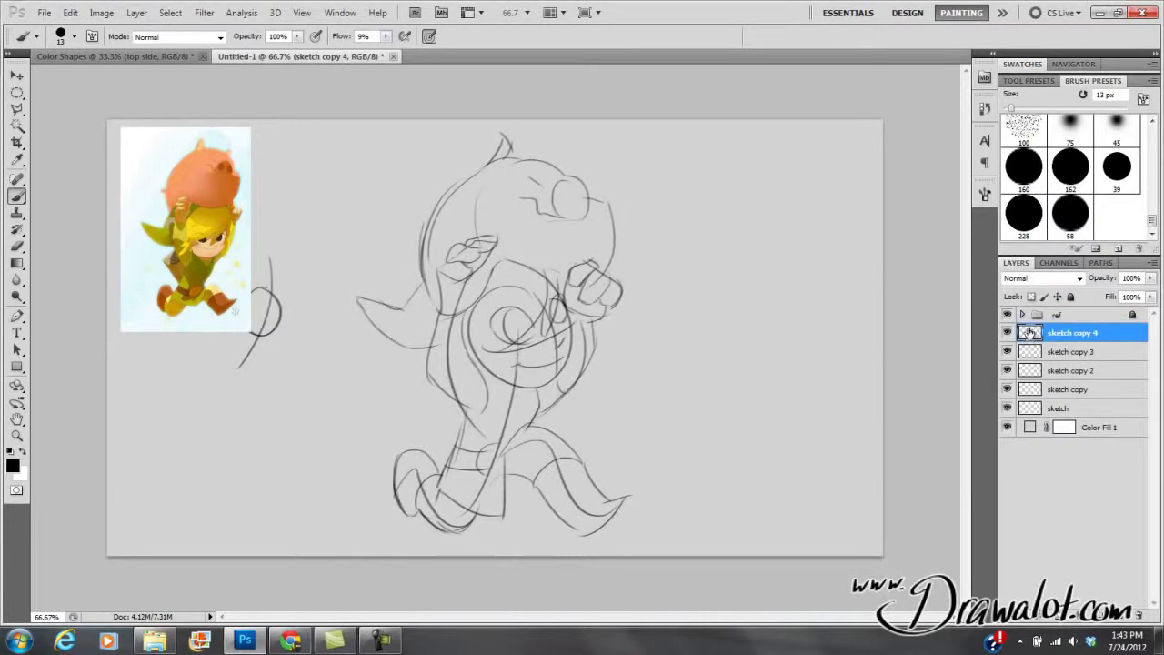
left_click(1031, 409, "shift")
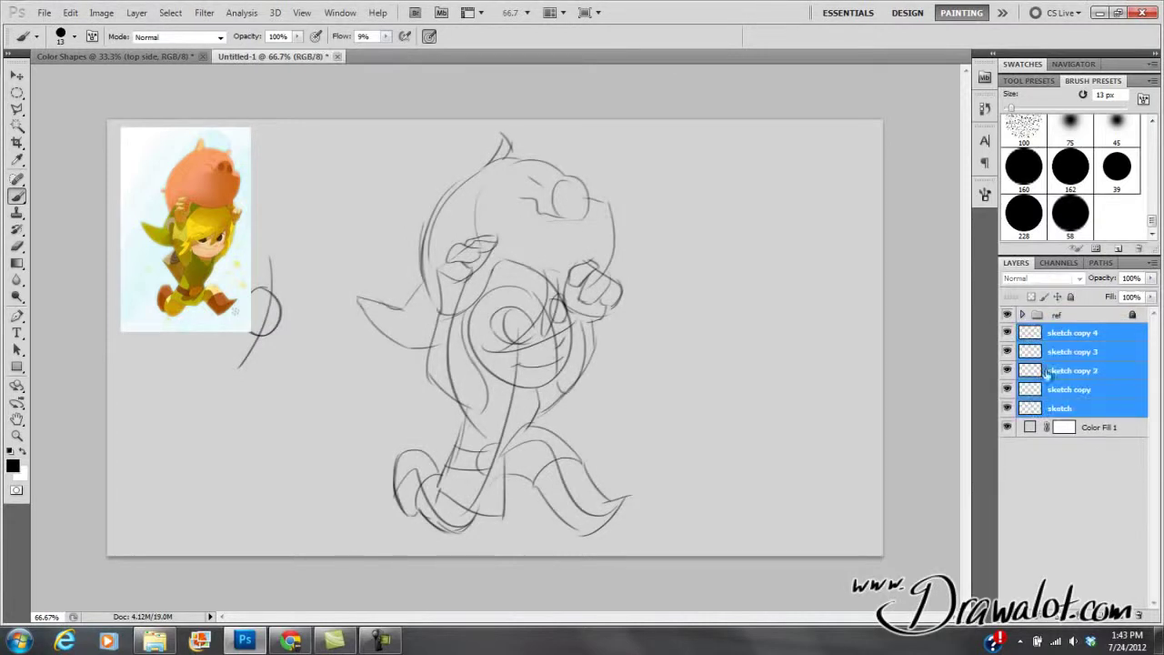
left_click(1153, 262)
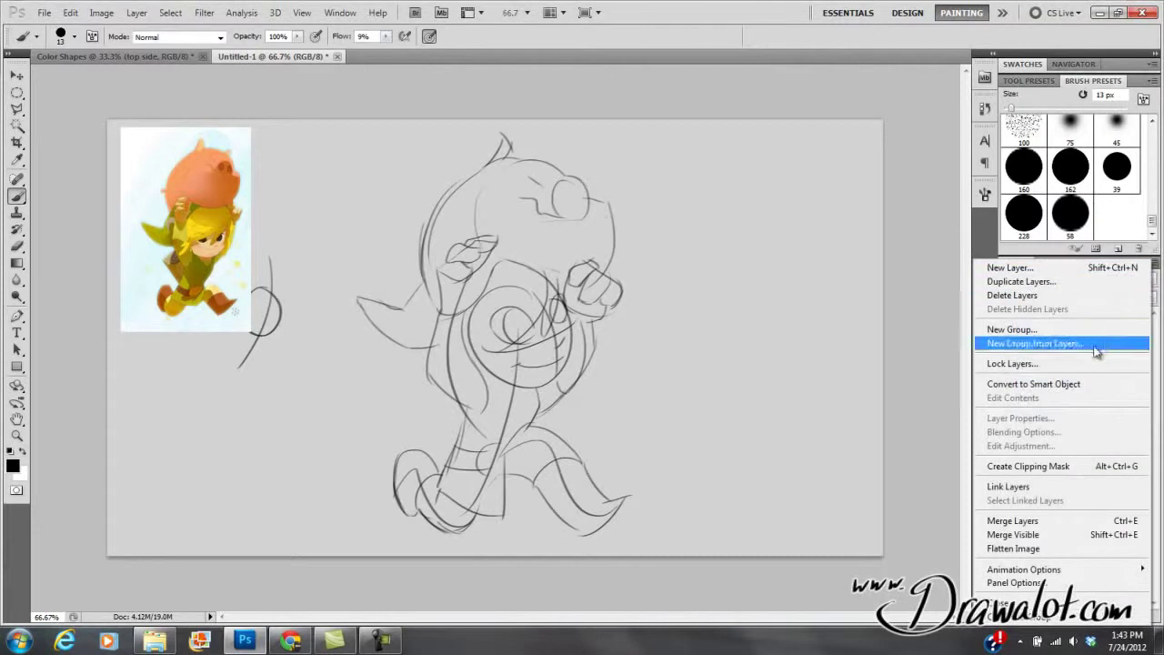
left_click(1026, 522)
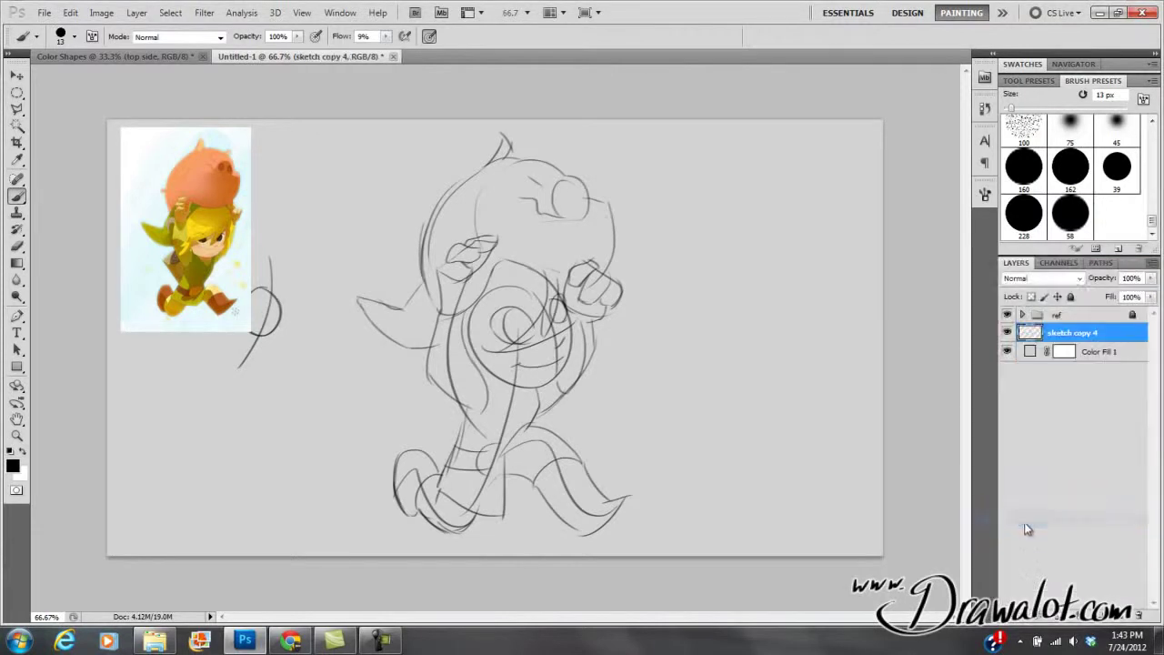
left_click(1007, 333)
left_click(1007, 333)
- Erase the overlapping line beside the face, and set the Eraser to 17% flow with 0% hardness
key("e")
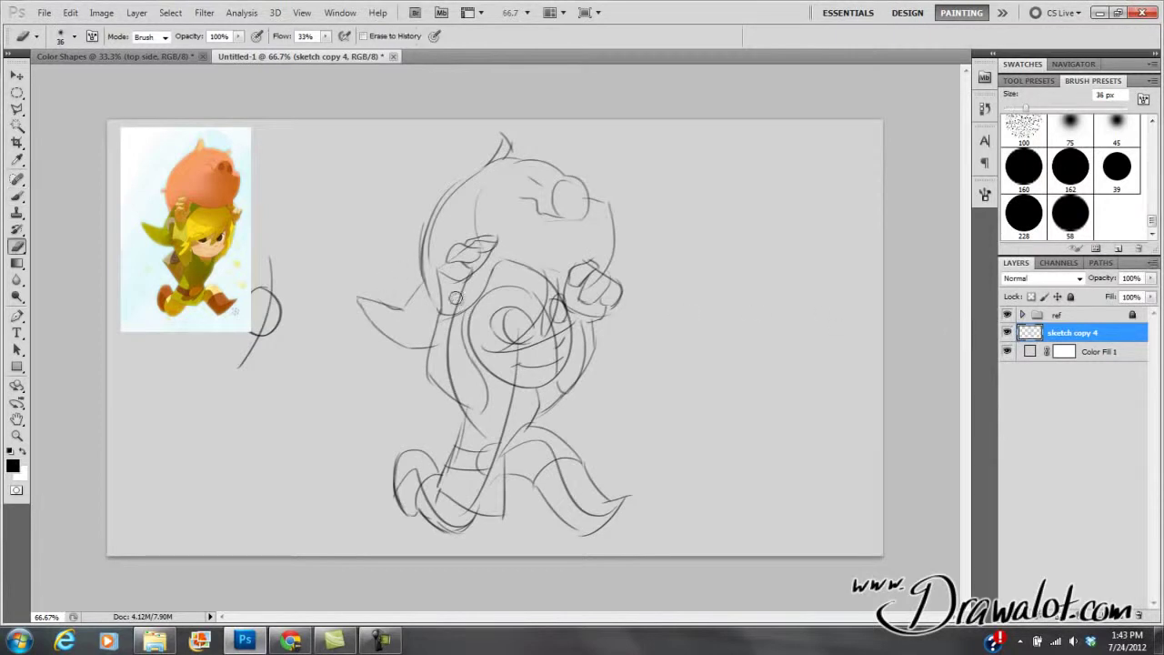
mouse_move(446, 341)
left_mouse_down()
mouse_move(455, 376)
mouse_move(450, 331)
mouse_move(449, 352)
left_mouse_up()
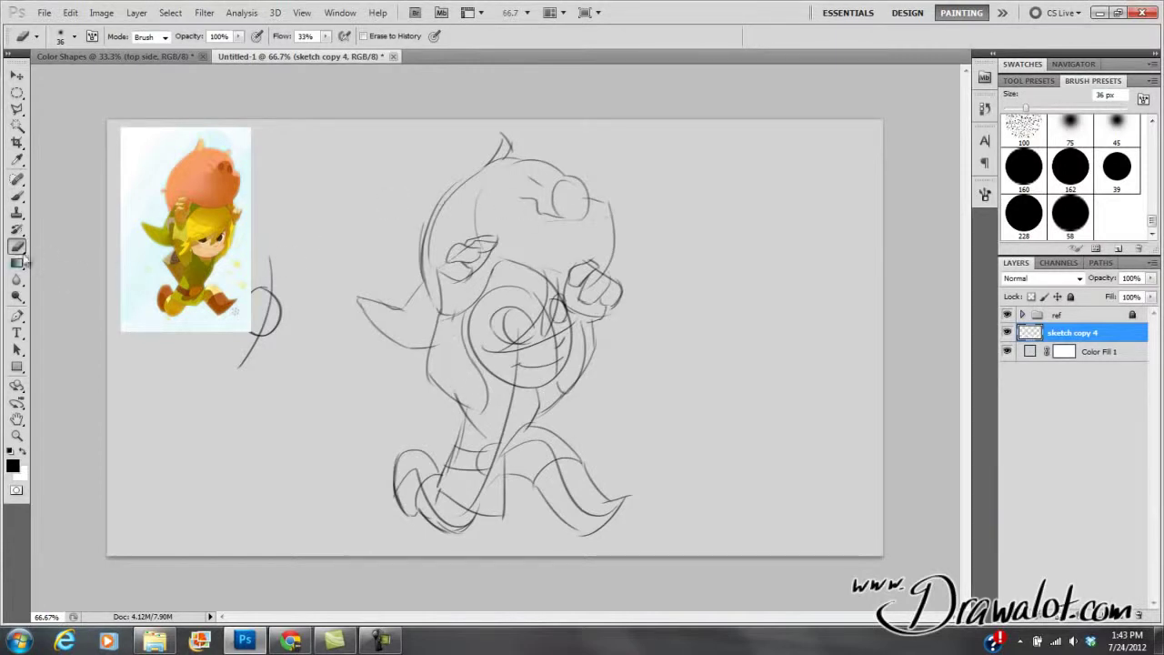
left_click(324, 37)
left_click_drag(325, 54, 313, 54)
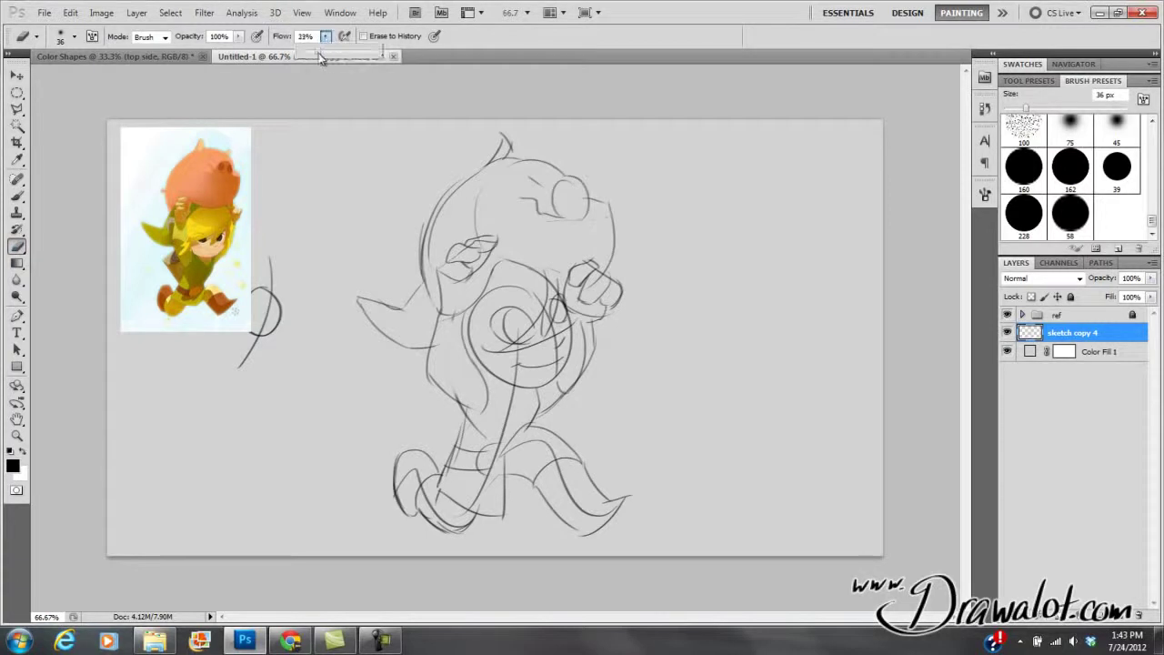
left_click(74, 38)
left_click_drag(38, 109, 26, 109)
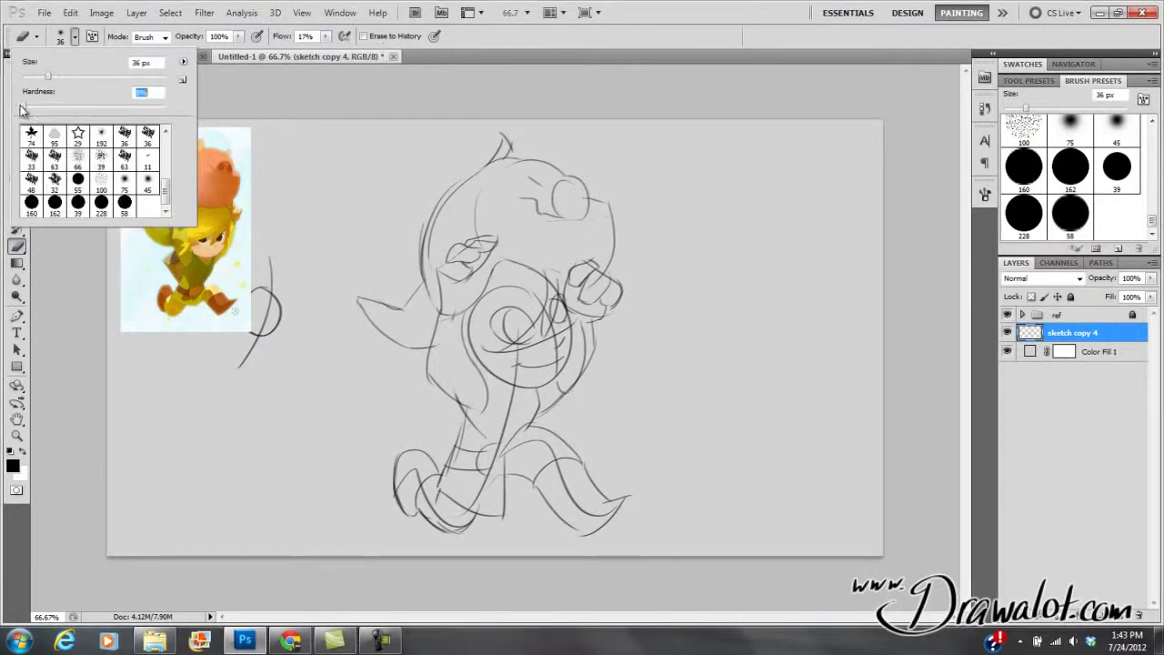
- Softly erase the construction lines running through the torso, lower face and tunic
left_click(450, 328)
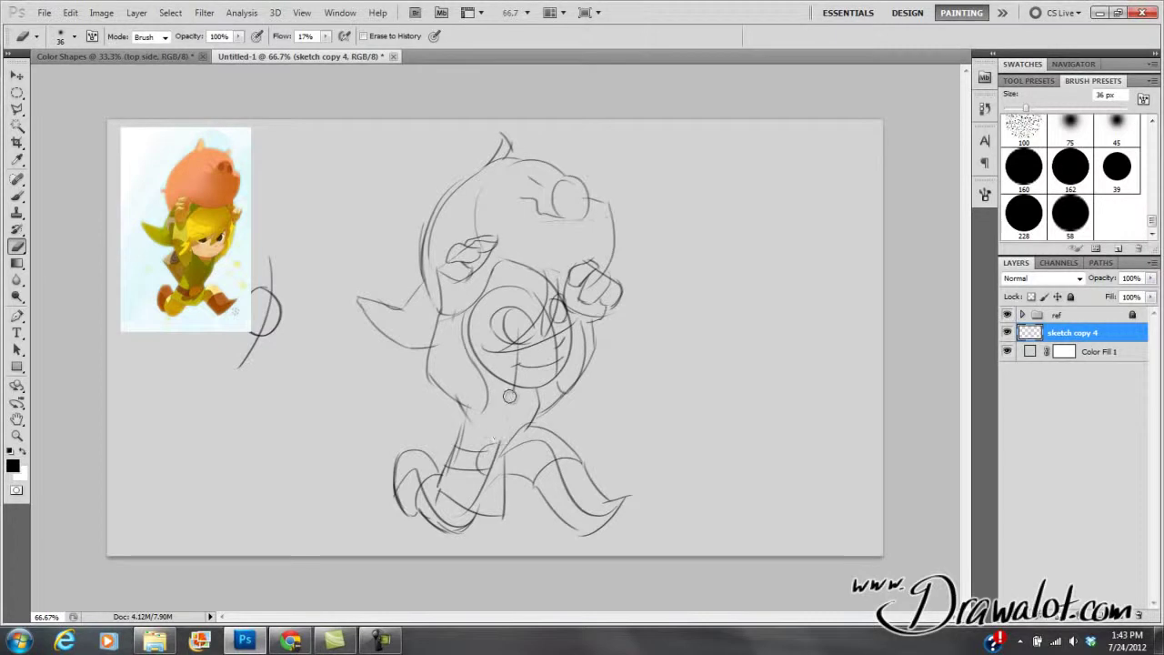
left_click_drag(514, 376, 521, 354)
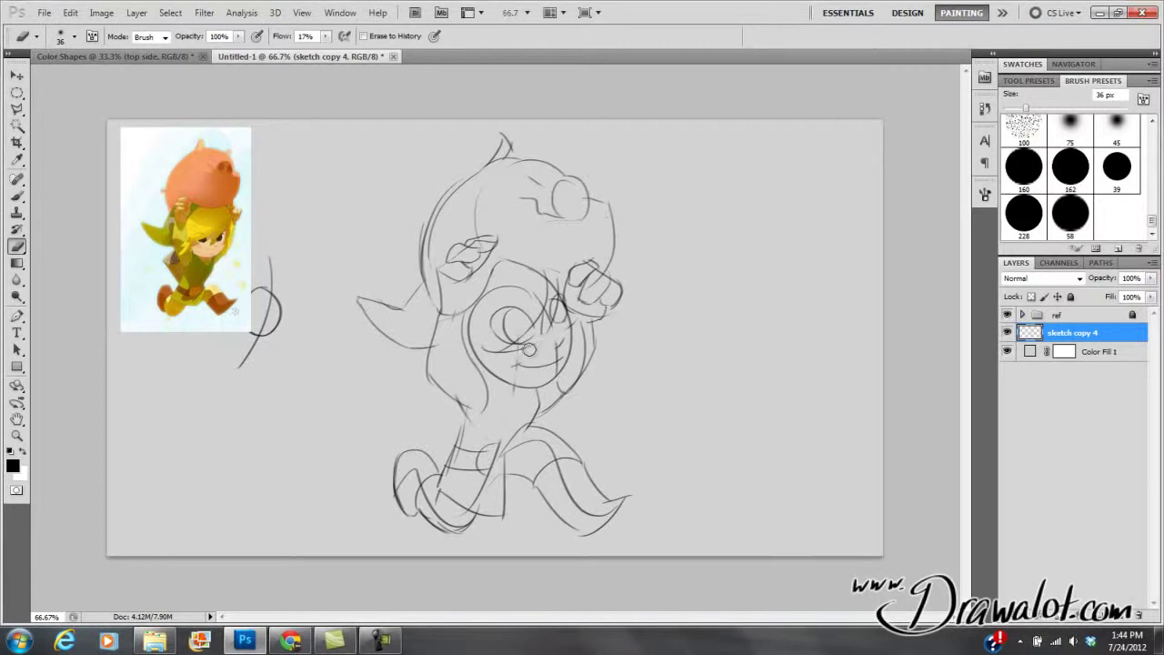
key("ctrl+z")
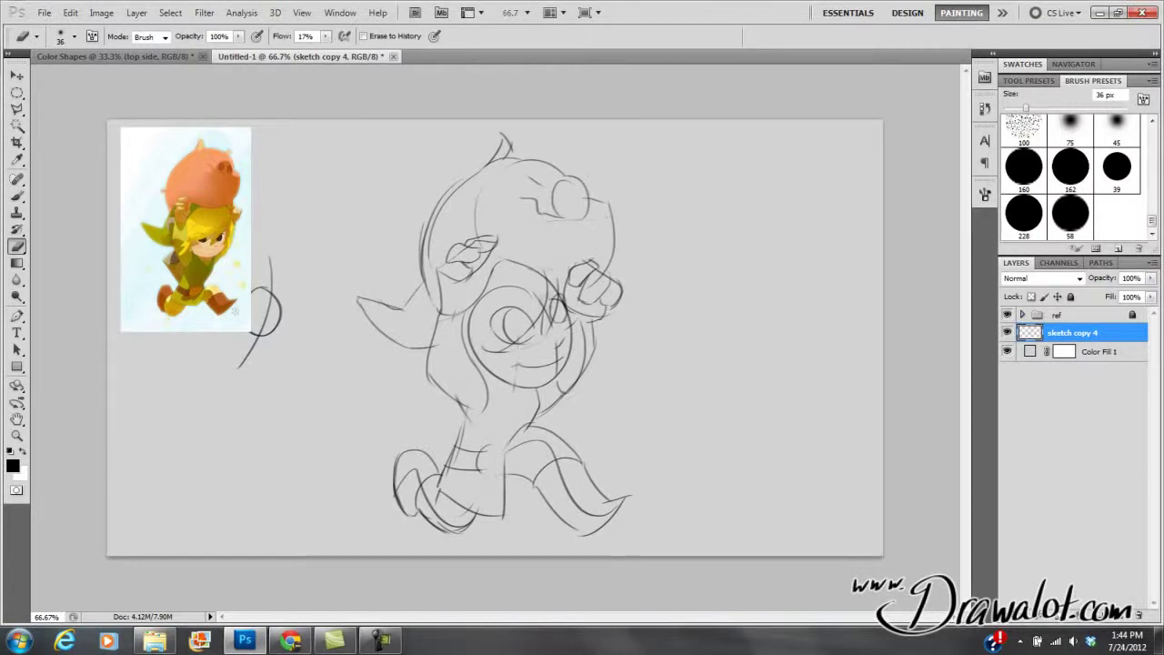
- Examine the sketched face up close at 300% and return to the view of the whole canvas
key("b")
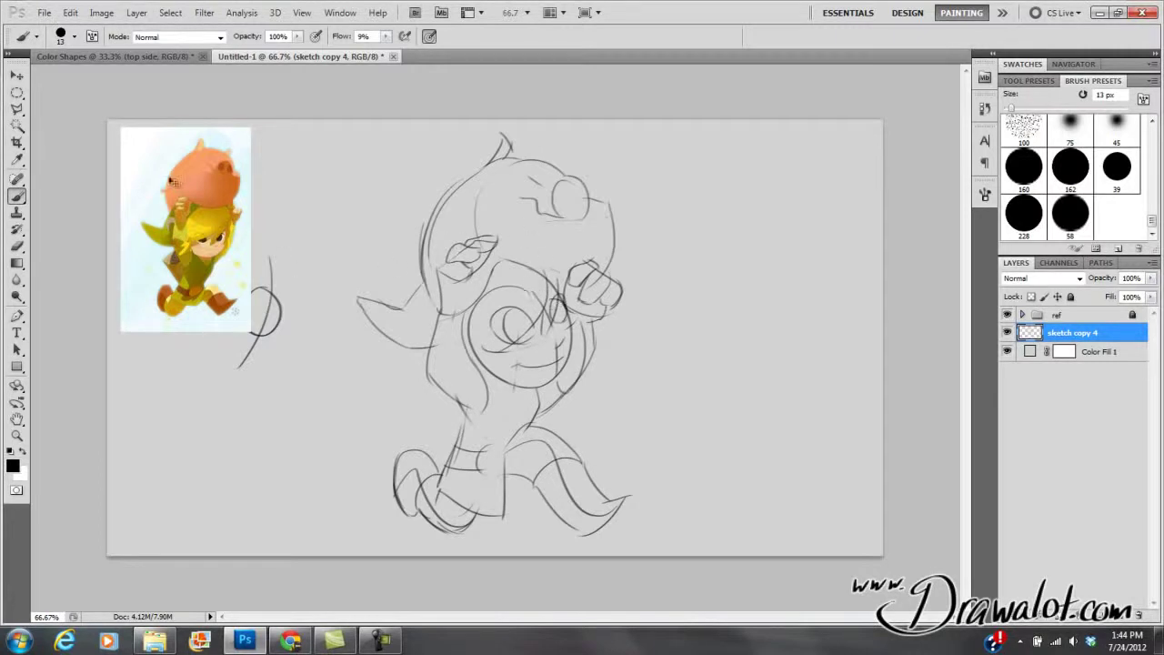
left_click(511, 355, "ctrl")
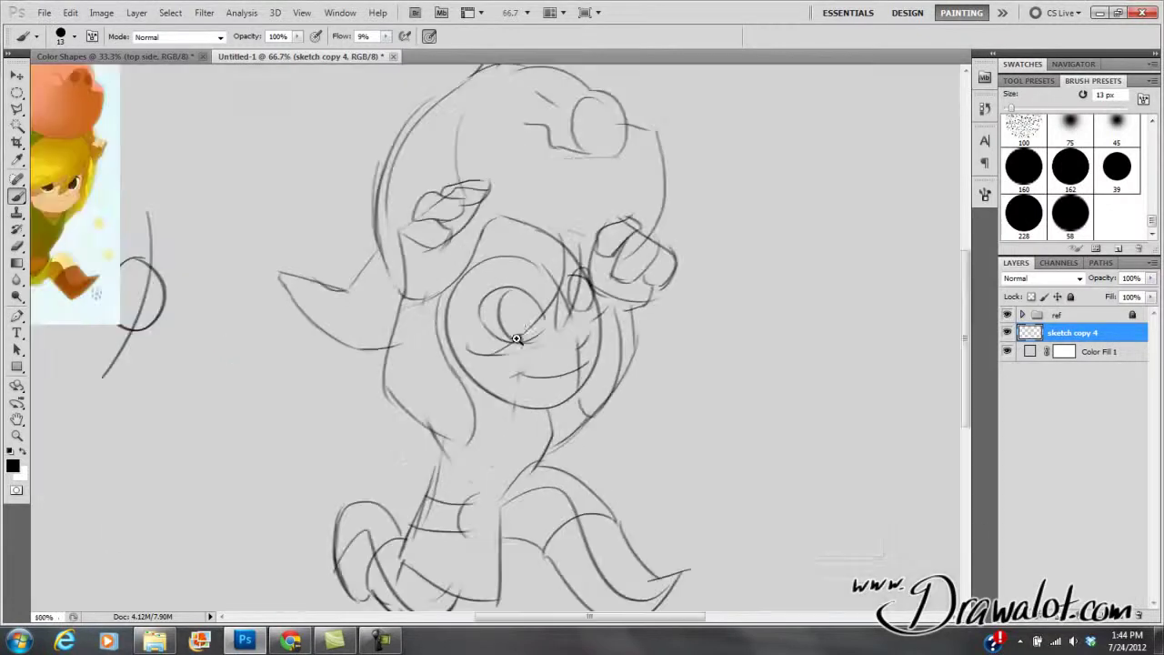
left_click(522, 331, "ctrl")
left_click(524, 330, "ctrl")
left_click_drag(524, 327, 826, 281)
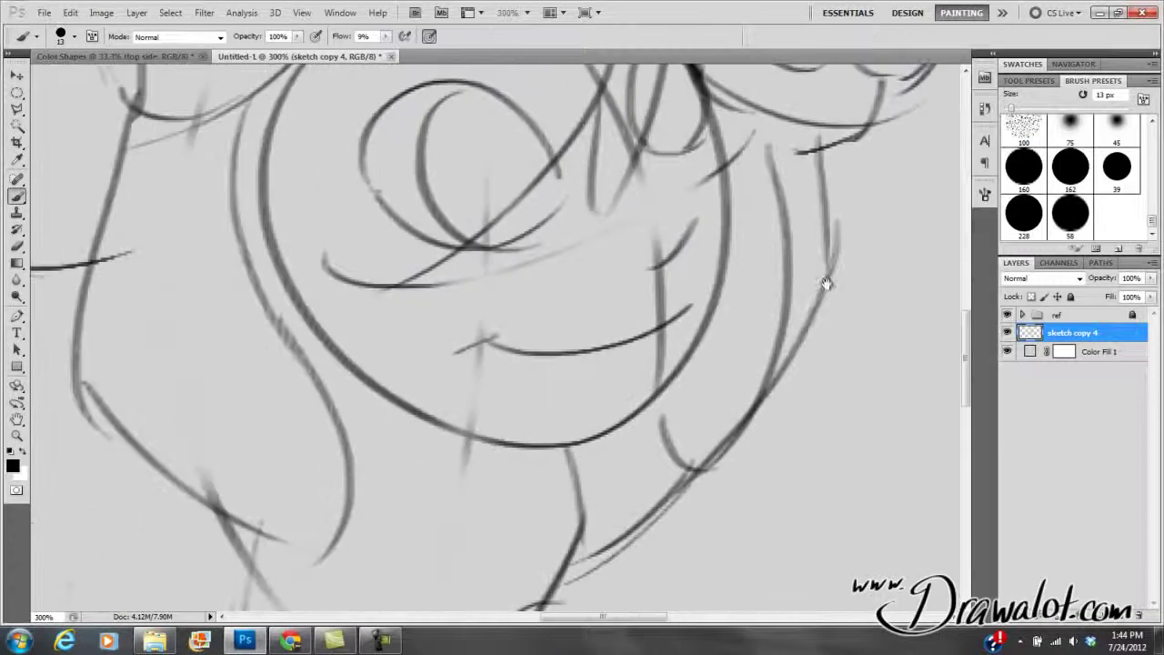
left_click(473, 327, "alt")
left_click(484, 331, "alt")
left_click(483, 331, "alt")
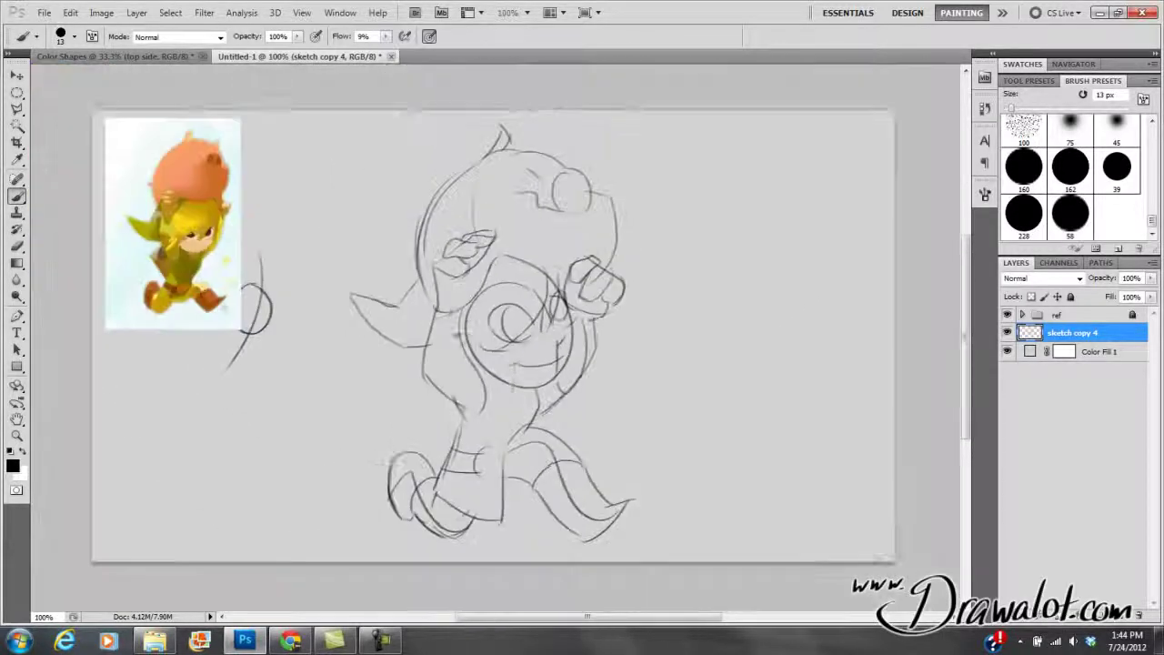
- Inspect the face, hat tail and raised hands at 200% using the Zoom and Hand tools
left_click(16, 418)
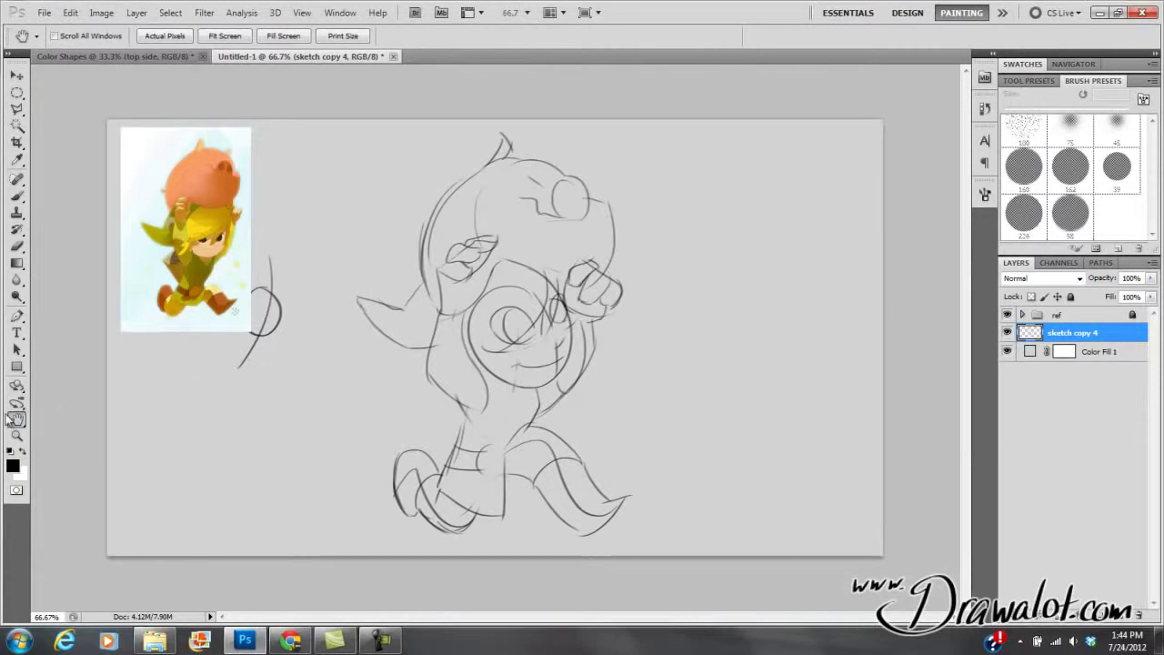
left_click(17, 435)
left_click(556, 289)
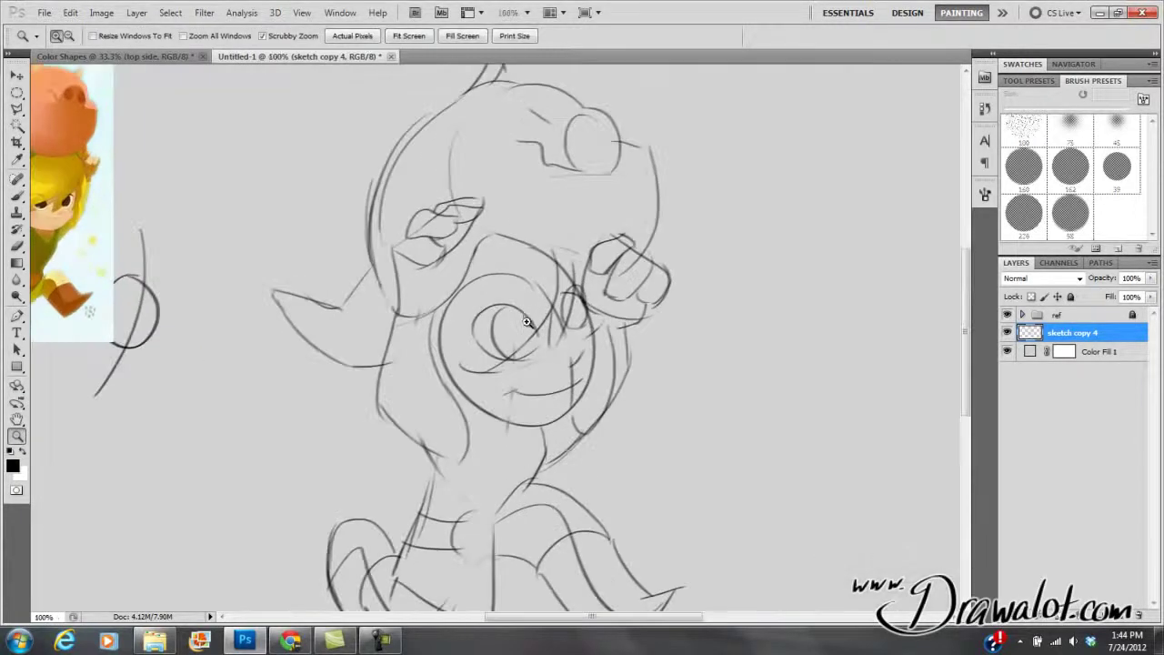
left_click(507, 330)
left_click(16, 421)
left_click_drag(419, 346, 571, 307)
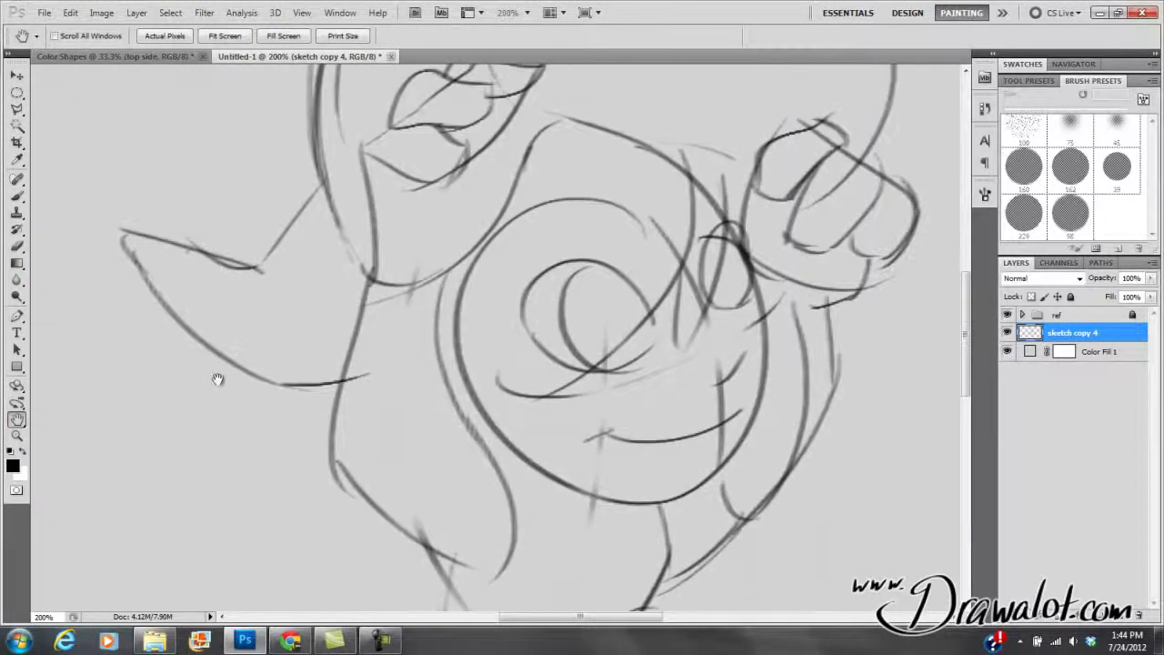
mouse_move(606, 330)
left_mouse_down()
mouse_move(541, 291)
mouse_move(570, 337)
mouse_move(613, 318)
left_mouse_up()
- Examine the torso, belt and upper leg lines at 300%, and return to the face at 200%
left_click(570, 336, "ctrl")
left_click(566, 357, "alt")
left_click(567, 357, "alt")
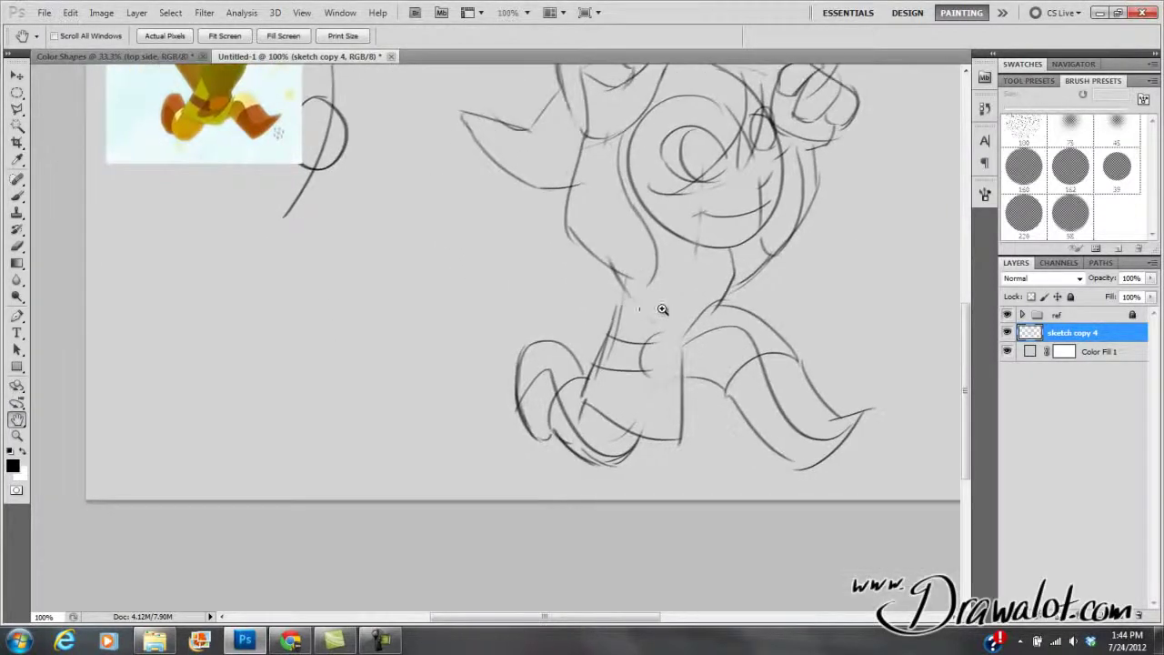
left_click(664, 308, "ctrl")
left_click(587, 304, "ctrl")
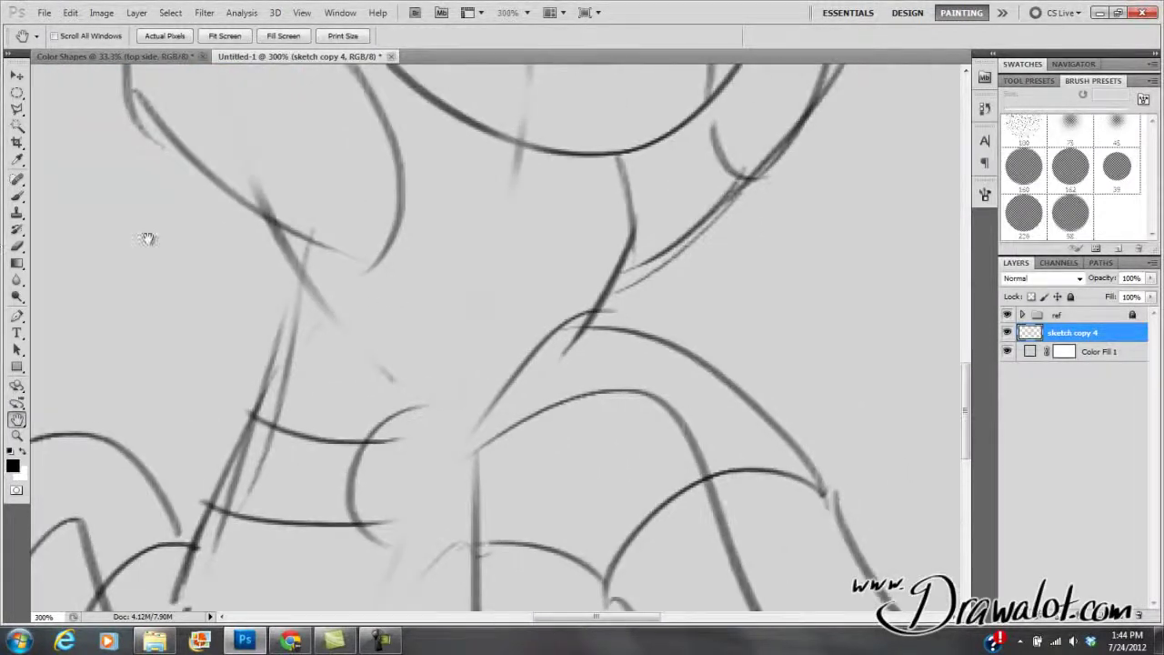
left_click_drag(640, 244, 569, 414)
left_click(568, 367, "alt")
left_click_drag(581, 342, 601, 411)
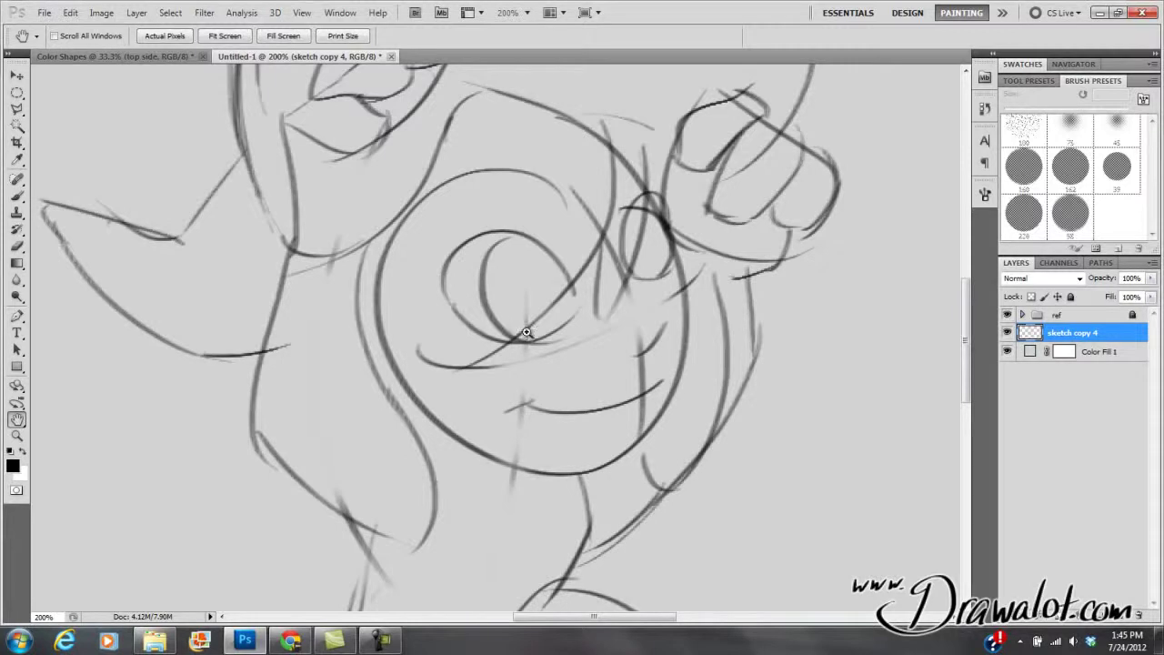
- Check the facial lines at 300% and 200%, and temporarily hide the interface panels to view the sketch alone
scroll(528, 318, "up", 1)
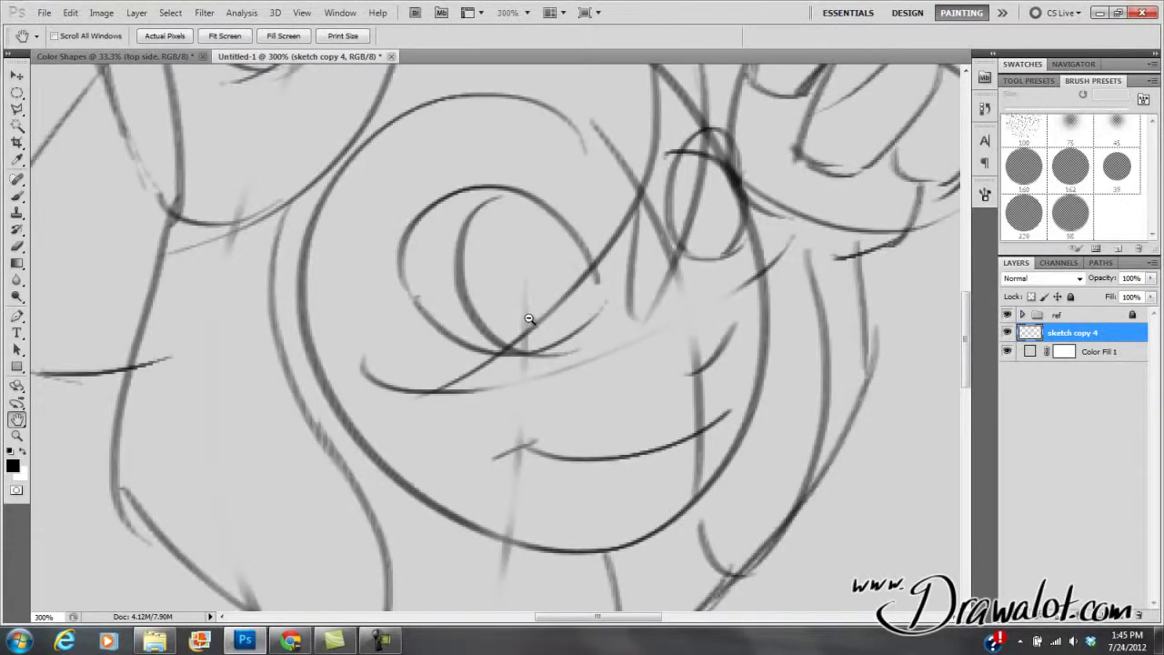
left_click(530, 326, "alt")
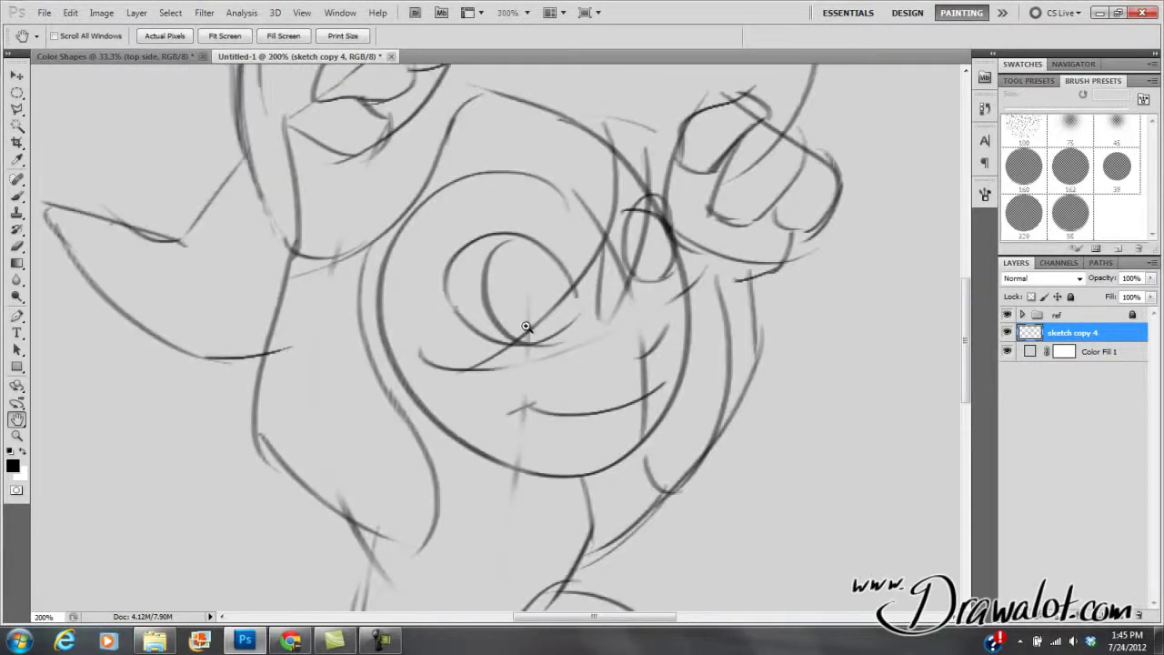
left_click(526, 326)
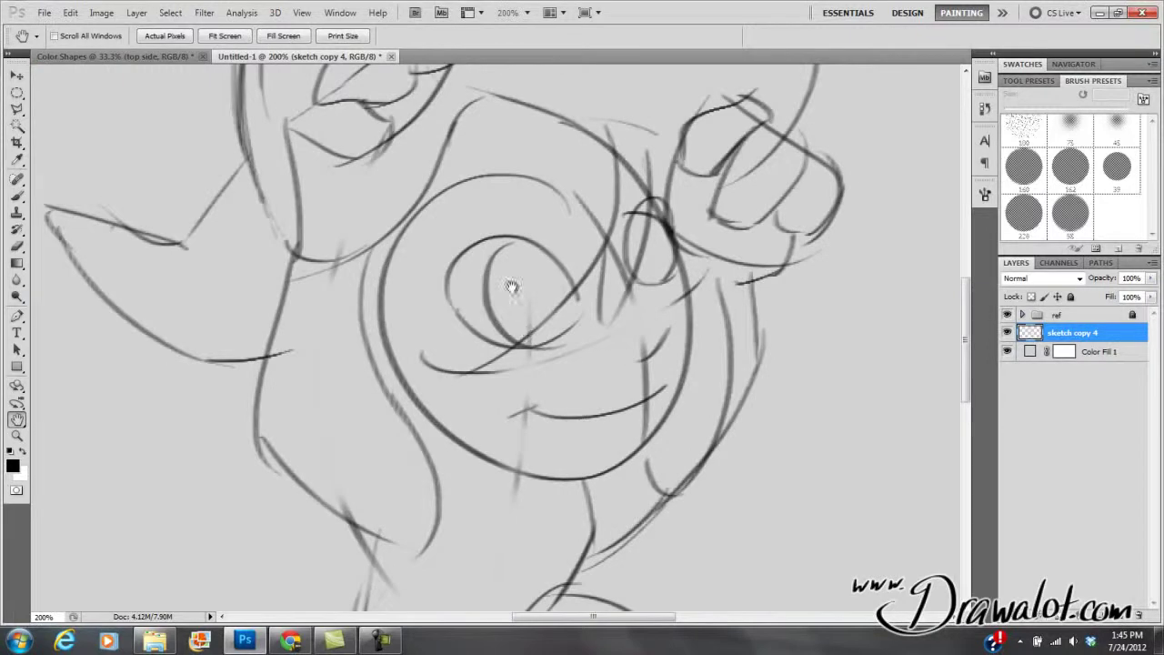
mouse_move(675, 307)
left_mouse_down()
mouse_move(373, 405)
mouse_move(720, 278)
mouse_move(668, 525)
mouse_move(584, 389)
mouse_move(616, 257)
left_mouse_up()
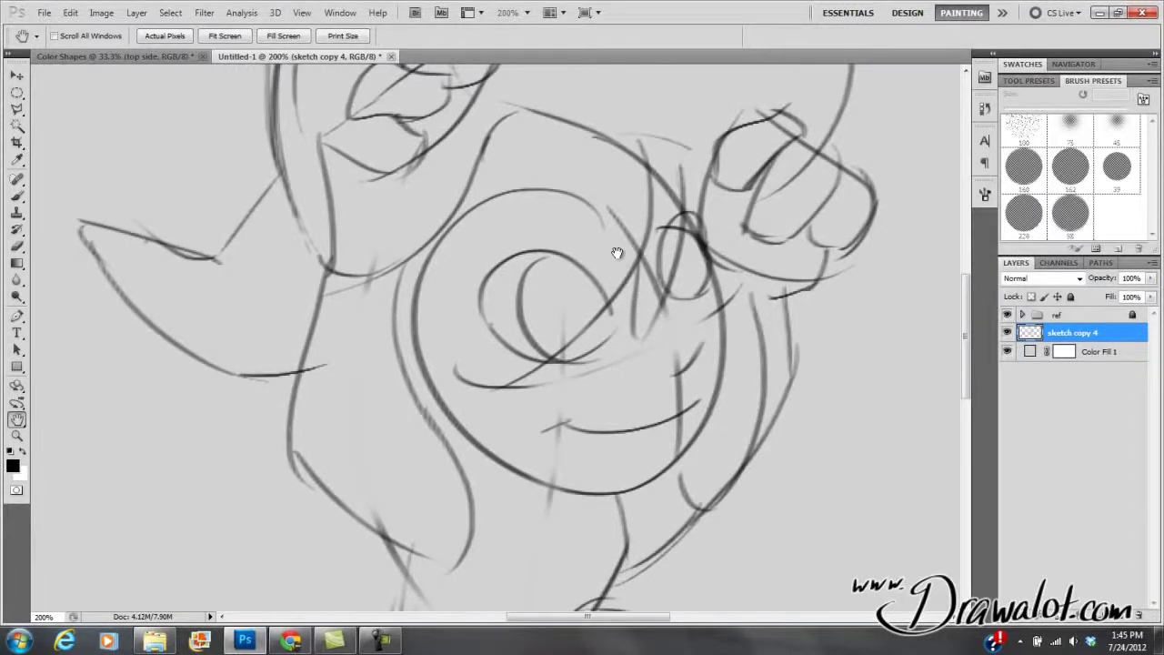
key("Tab")
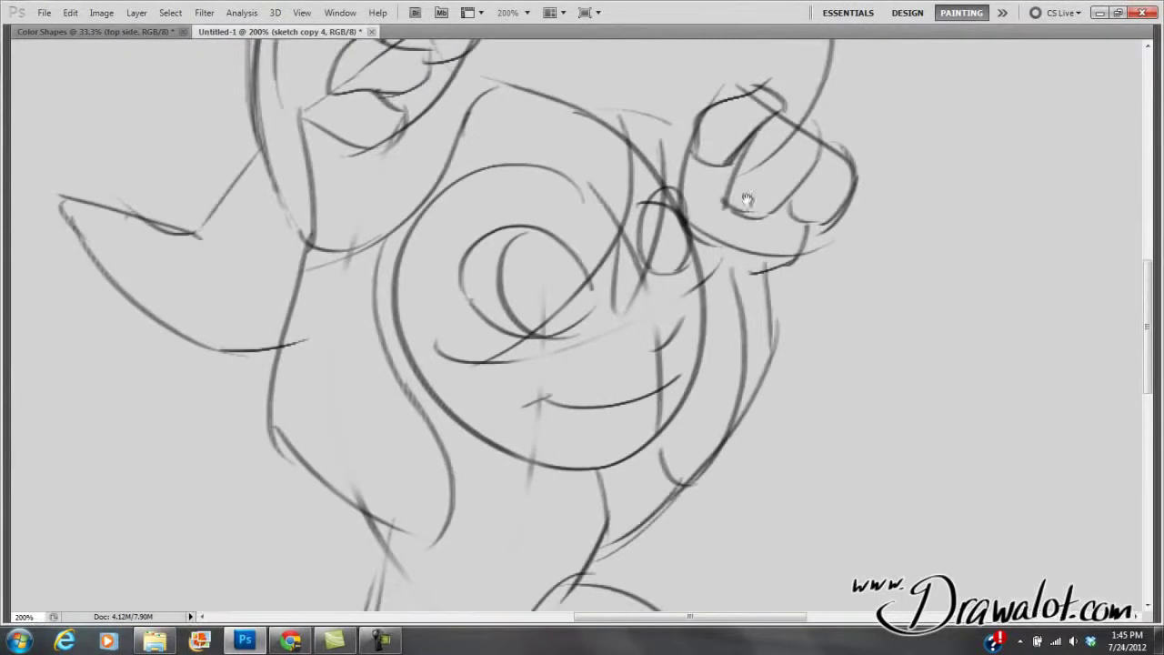
key("Tab")
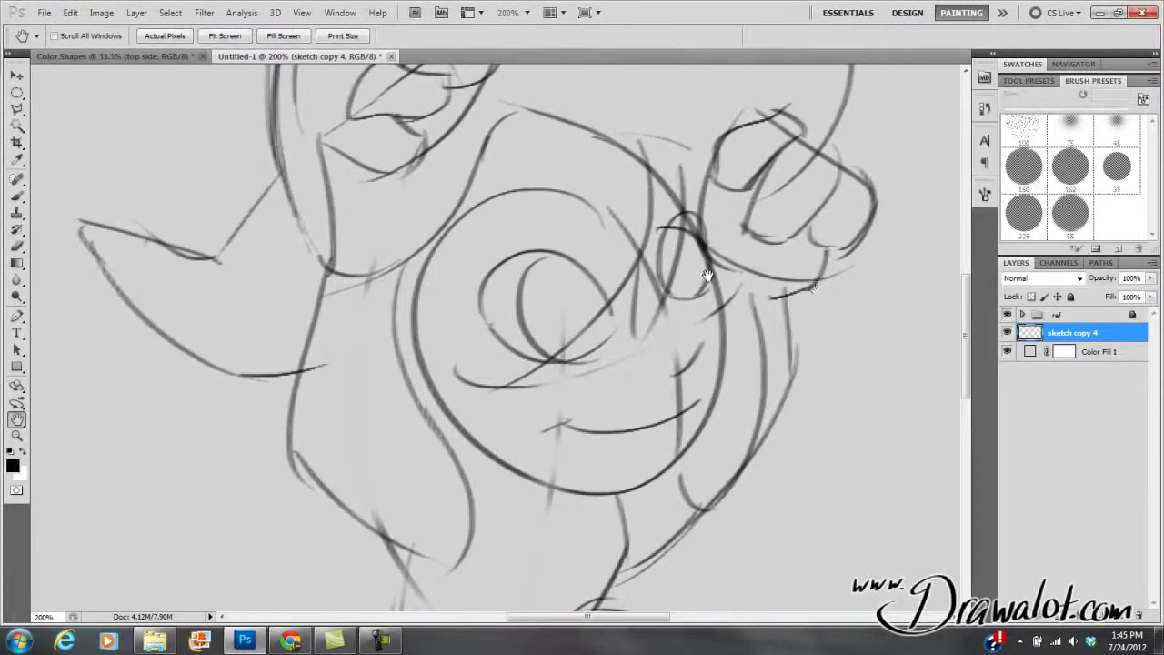
- Fade the inner construction lines running through the character's boots and lower legs
key("b")
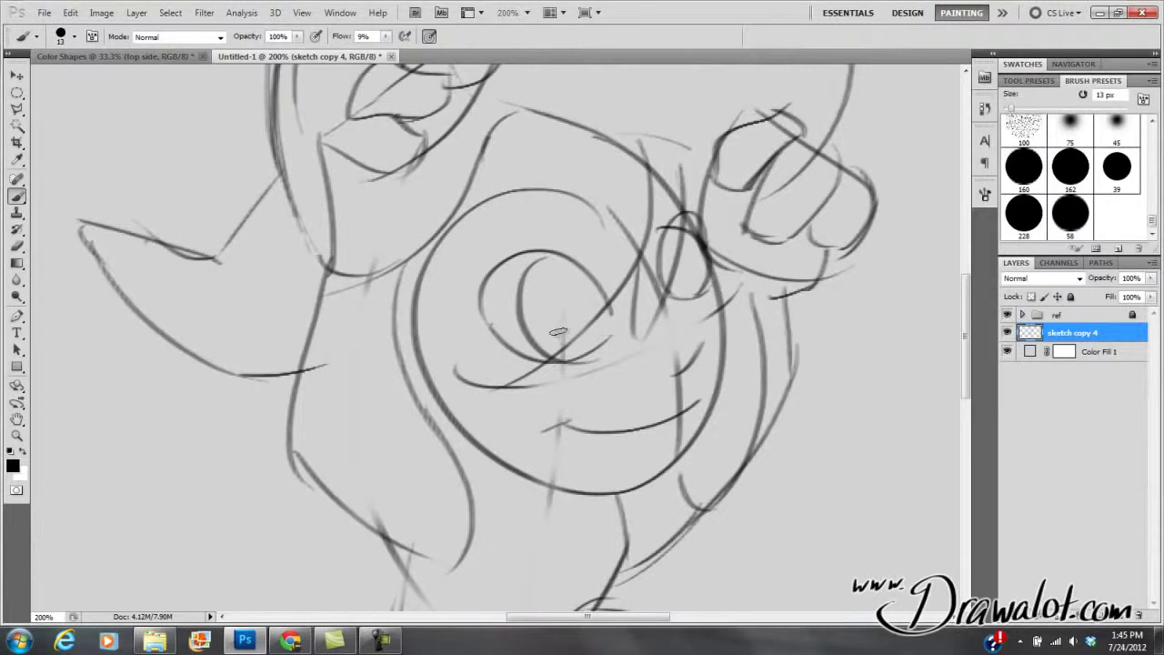
key("Tab")
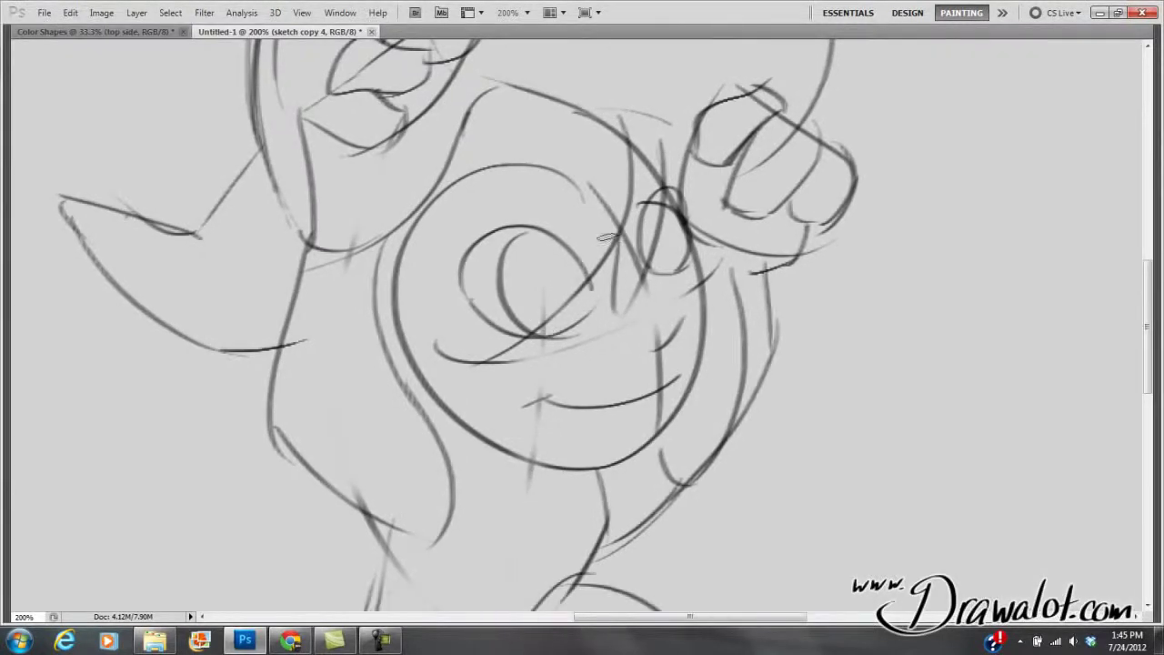
mouse_move(691, 309)
left_mouse_down()
mouse_move(603, 275)
mouse_move(706, 191)
left_mouse_up()
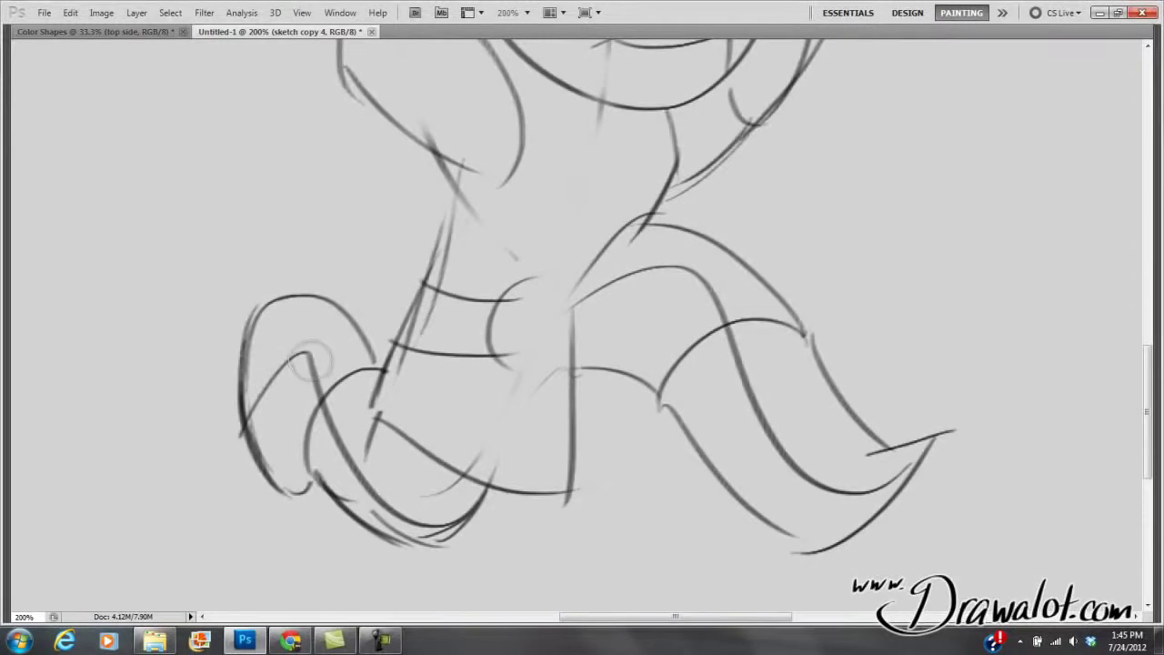
mouse_move(294, 377)
left_mouse_down()
mouse_move(358, 415)
mouse_move(339, 429)
mouse_move(346, 453)
mouse_move(432, 504)
mouse_move(388, 501)
mouse_move(337, 449)
mouse_move(362, 413)
left_mouse_up()
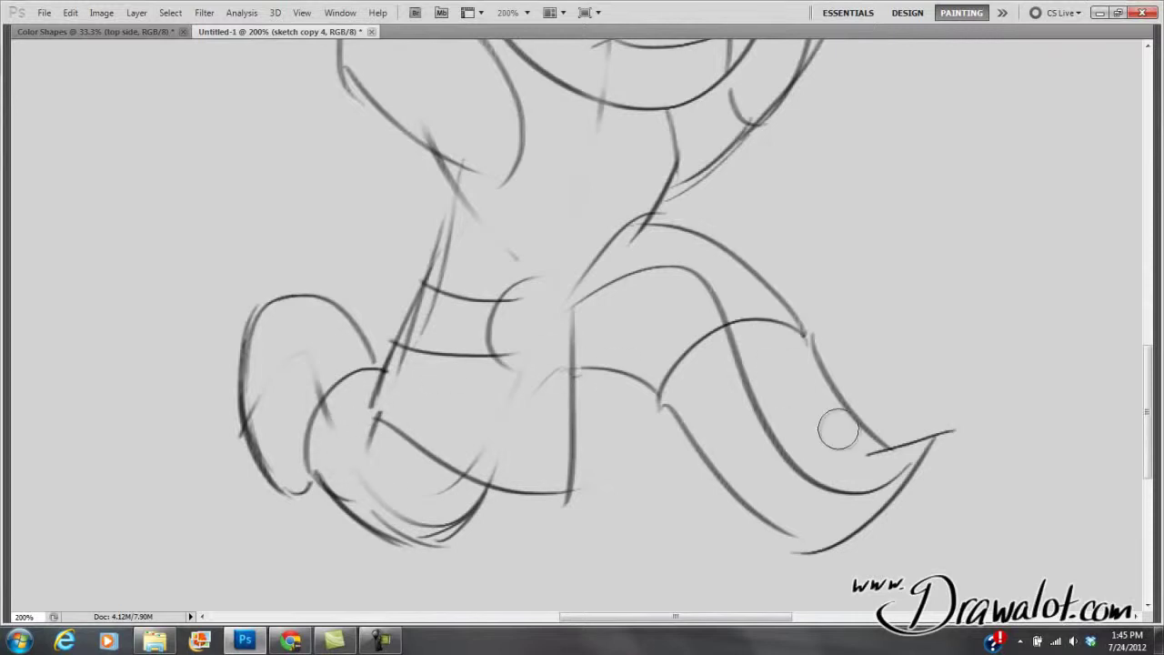
mouse_move(746, 375)
left_mouse_down()
mouse_move(778, 429)
mouse_move(780, 457)
mouse_move(780, 421)
mouse_move(806, 462)
mouse_move(851, 482)
mouse_move(813, 481)
mouse_move(772, 429)
left_mouse_up()
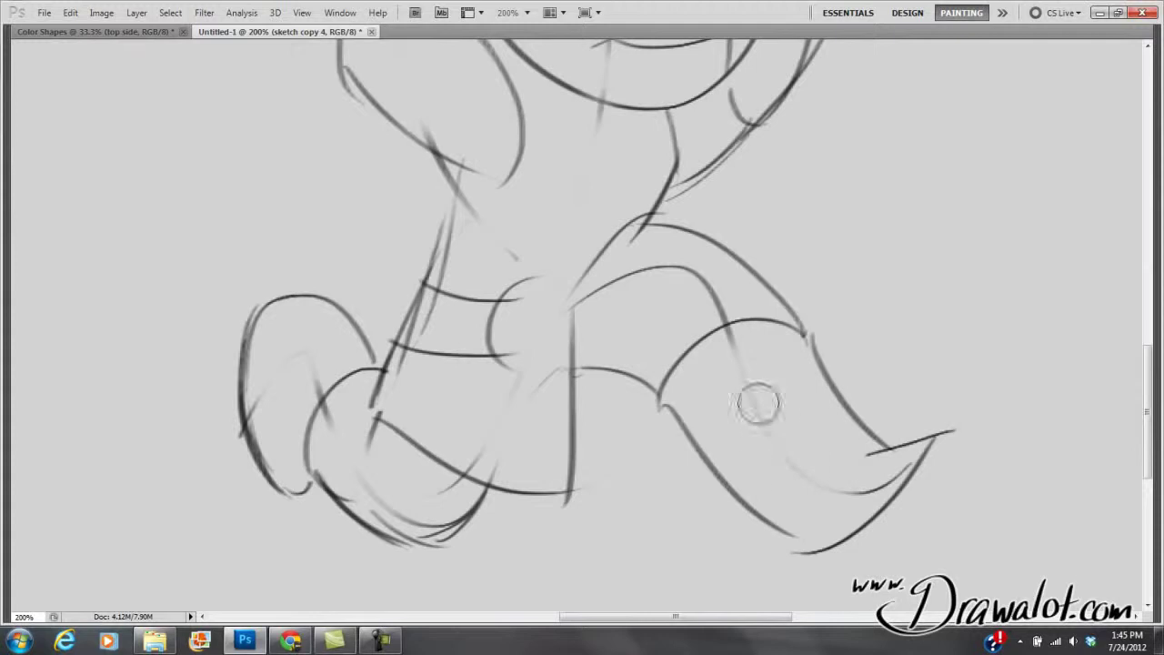
- Fade the vertical guideline across the face and darken the small nose mark with a smaller brush
mouse_move(715, 298)
left_mouse_down()
mouse_move(631, 267)
mouse_move(667, 546)
left_mouse_up()
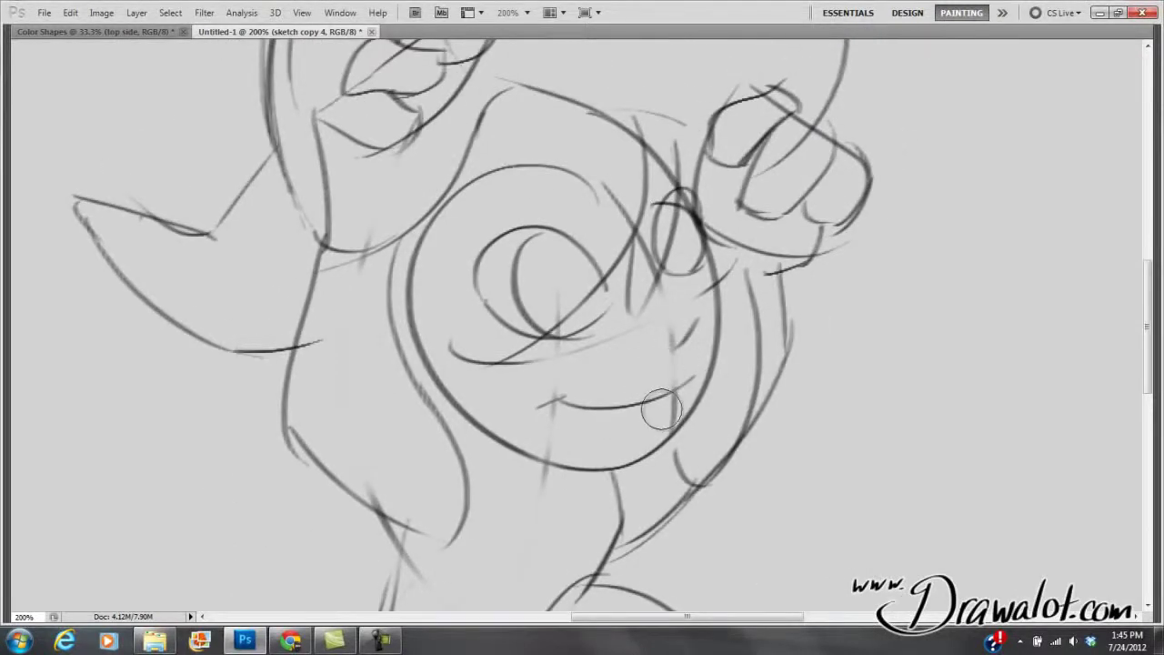
left_click_drag(666, 284, 638, 365)
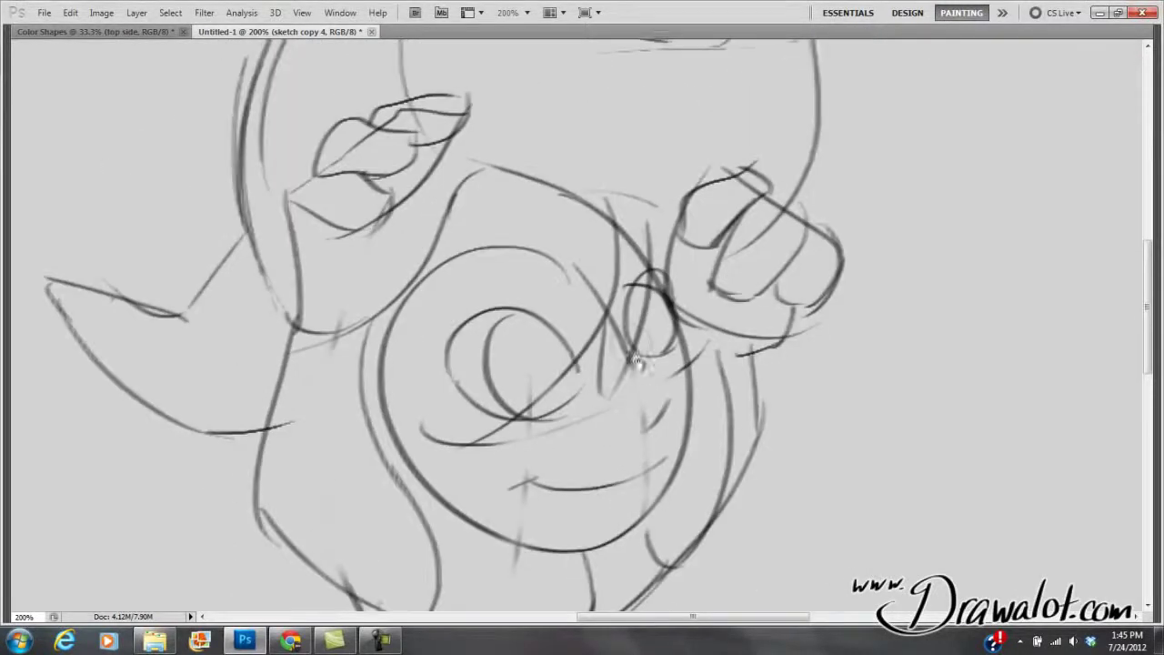
left_click_drag(608, 224, 617, 289)
key("bracketleft")
key("bracketleft")
key("bracketleft")
key("bracketleft")
left_click_drag(656, 511, 674, 360)
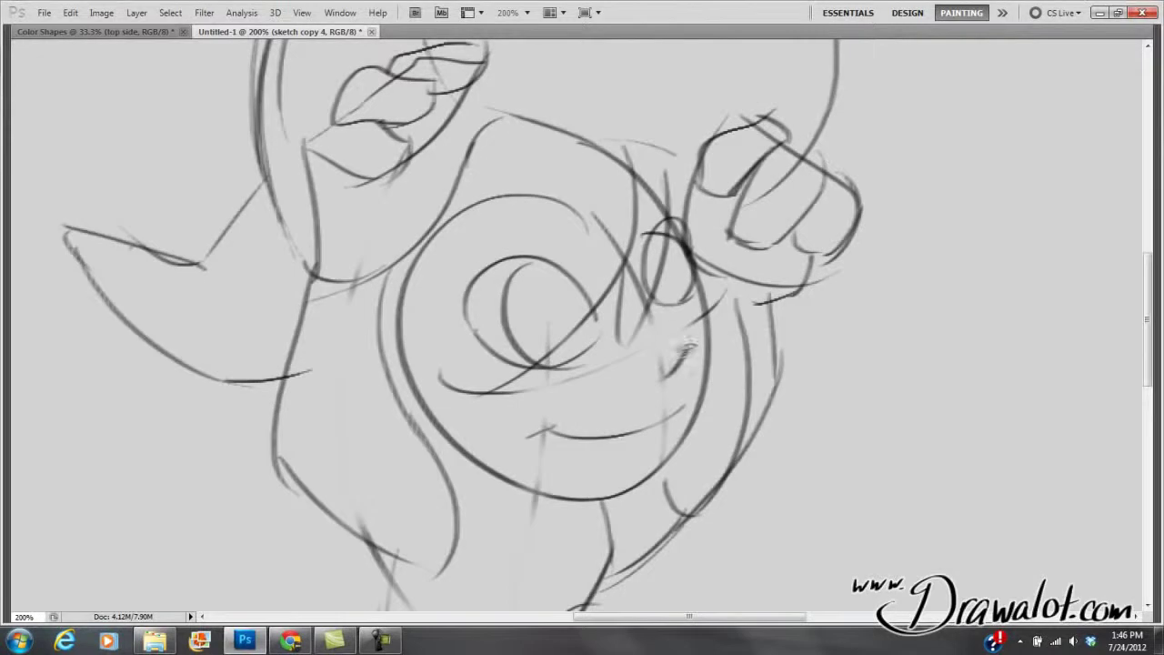
- Erase the upper arc of the head circle and thicken the line between the raised arm and the head
left_click_drag(675, 257, 628, 314)
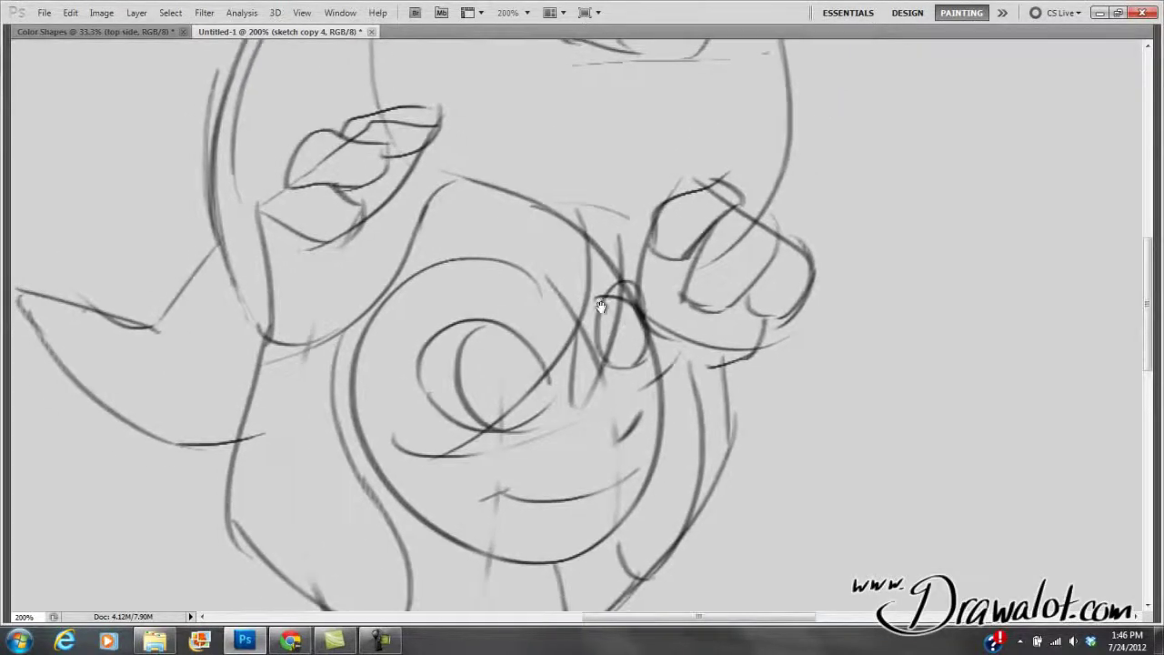
mouse_move(543, 268)
left_mouse_down()
mouse_move(593, 298)
mouse_move(510, 294)
left_mouse_up()
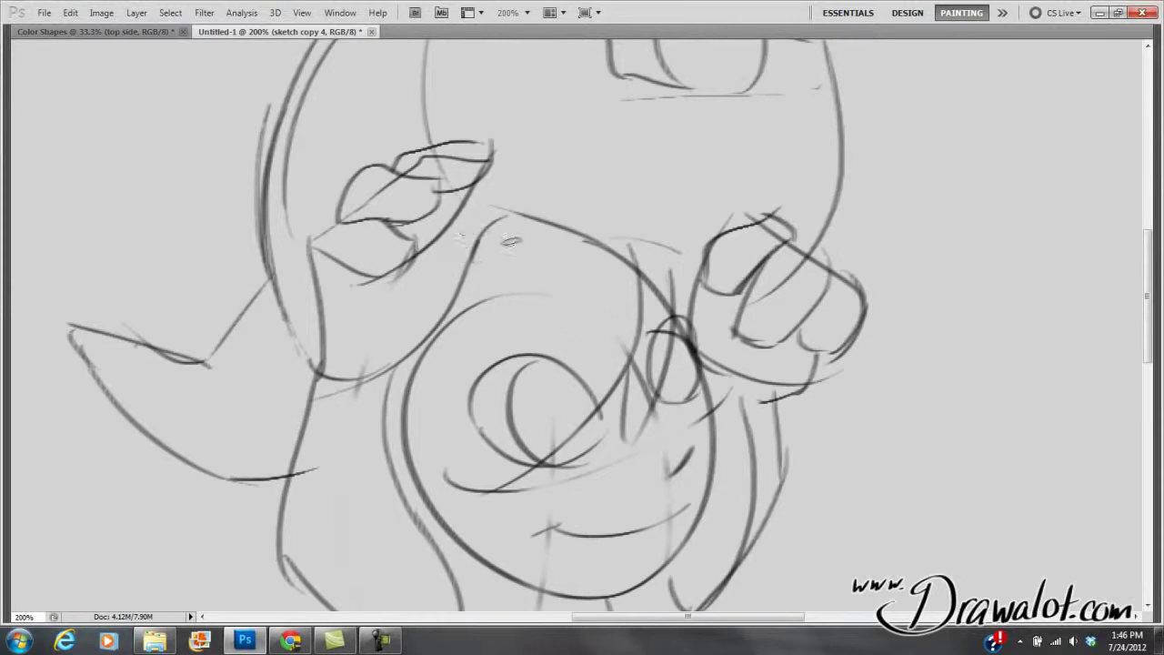
mouse_move(456, 244)
left_mouse_down()
mouse_move(475, 219)
mouse_move(457, 227)
mouse_move(490, 218)
mouse_move(513, 225)
mouse_move(517, 242)
mouse_move(476, 285)
mouse_move(491, 253)
mouse_move(400, 360)
mouse_move(471, 301)
mouse_move(437, 342)
mouse_move(454, 325)
mouse_move(488, 257)
mouse_move(468, 312)
mouse_move(479, 252)
mouse_move(428, 276)
left_mouse_up()
- Erase the stray ellipse and curved line beside the reference image with the Eraser
key("e")
left_click(540, 311, "ctrl+alt")
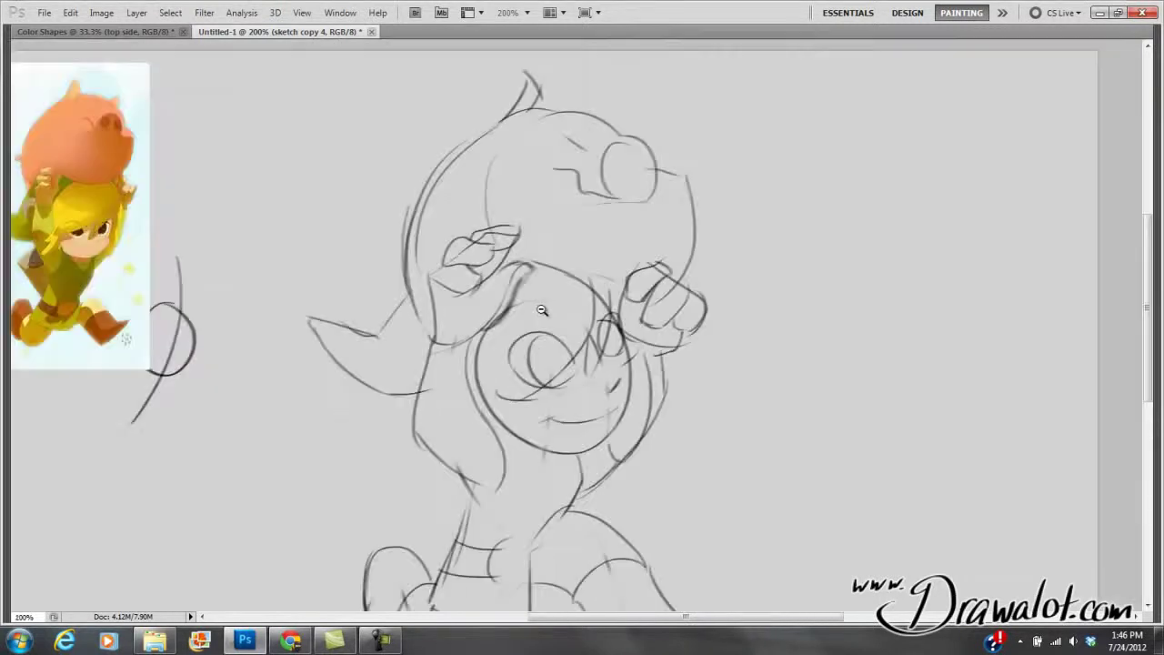
left_click(541, 311, "alt")
left_click(539, 286, "alt")
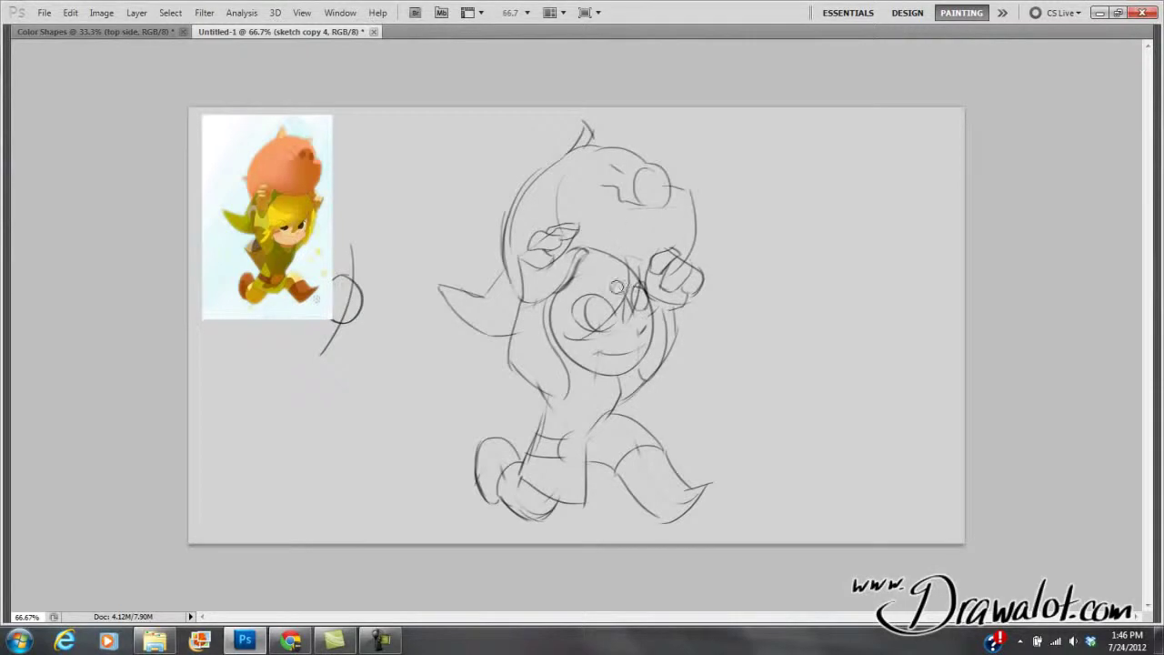
mouse_move(355, 298)
left_mouse_down()
mouse_move(353, 327)
mouse_move(348, 292)
mouse_move(320, 359)
left_mouse_up()
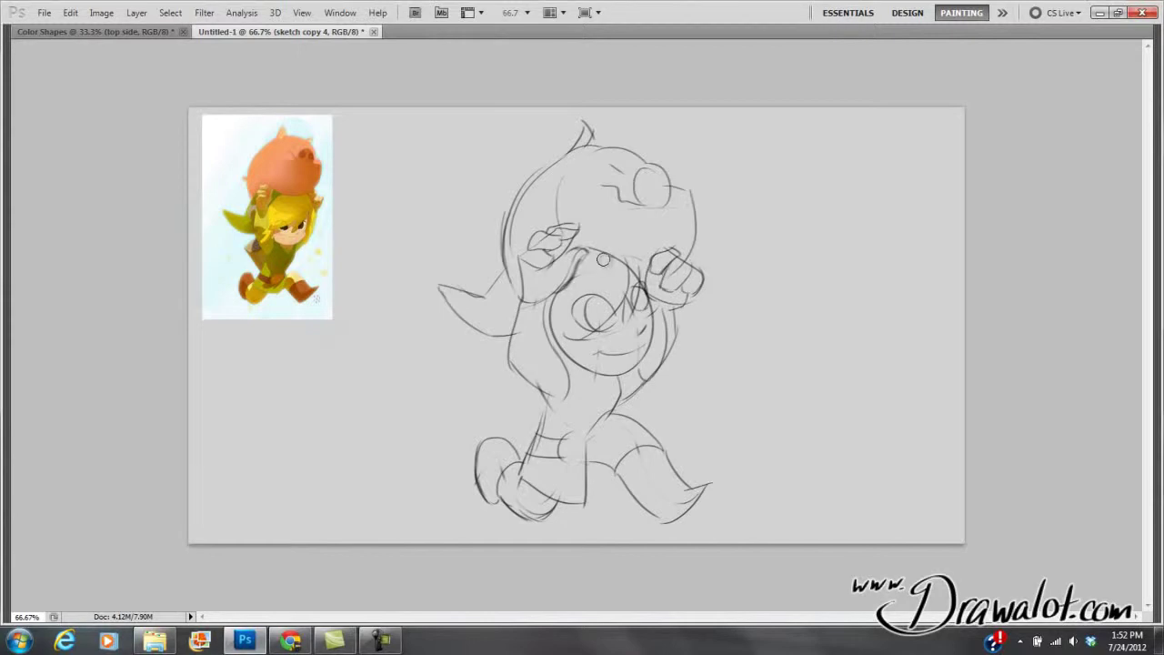
- Restore the interface panels and set the image resolution to 300 pixels/inch
key("Tab")
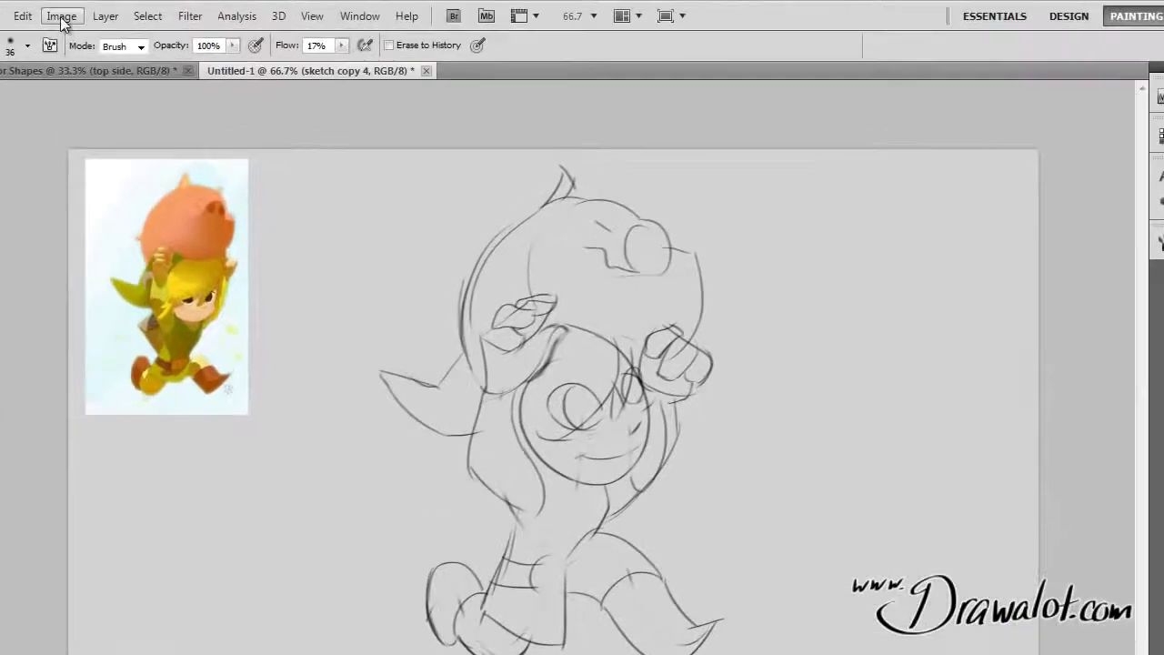
left_click(101, 13)
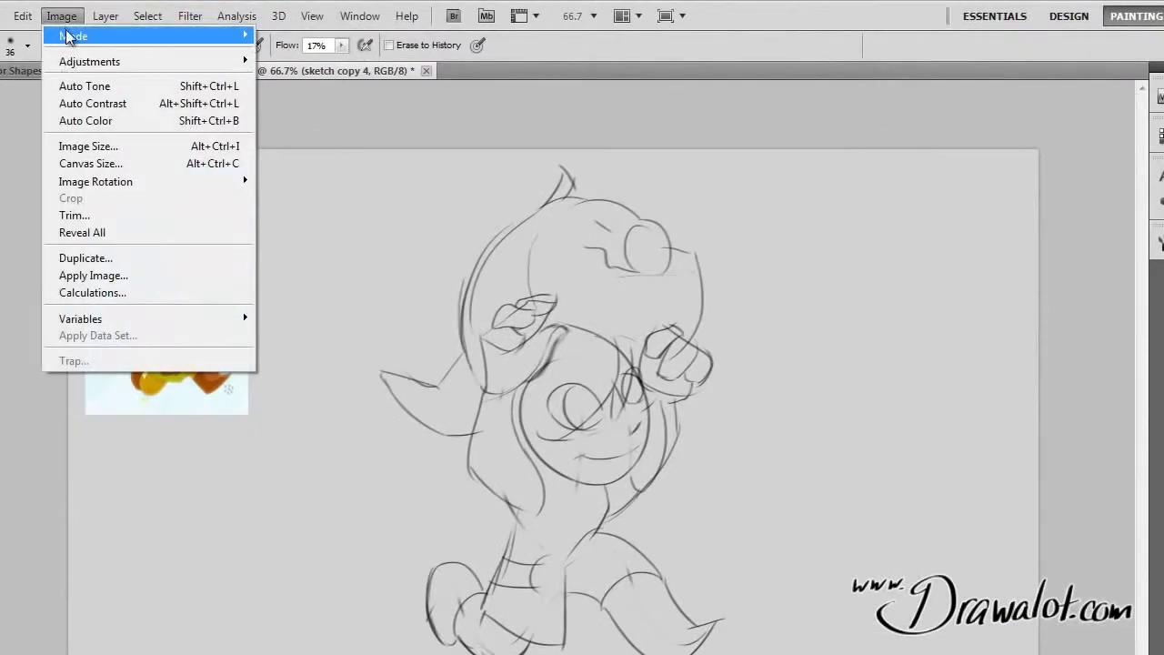
left_click(62, 27)
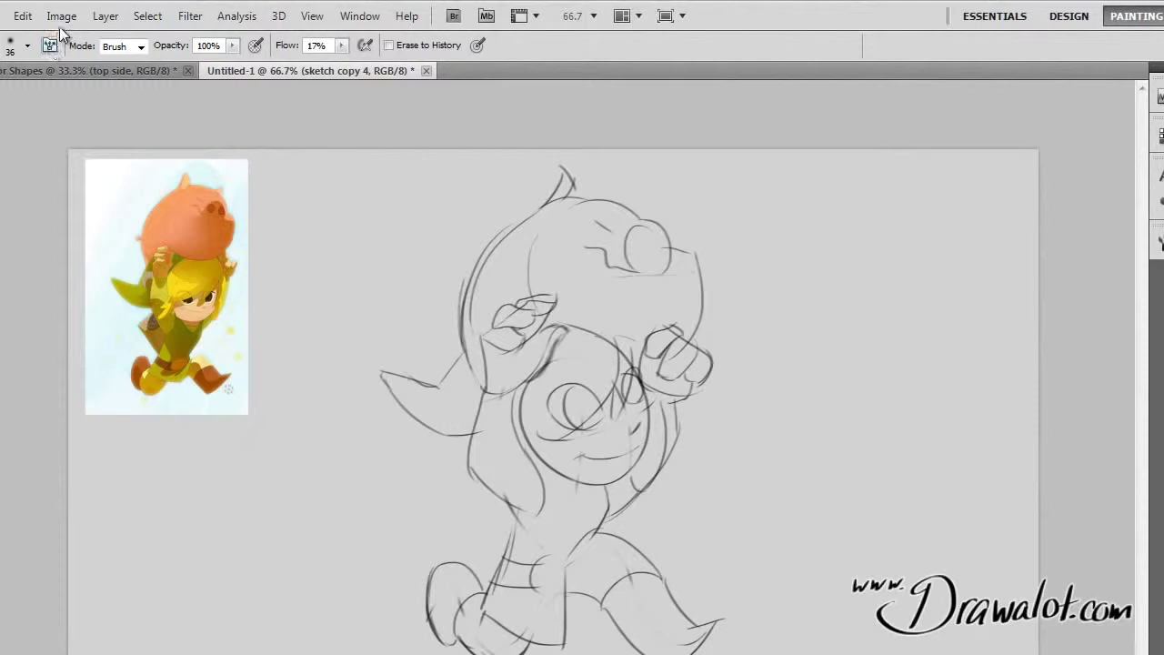
left_click(61, 20)
left_click(82, 144)
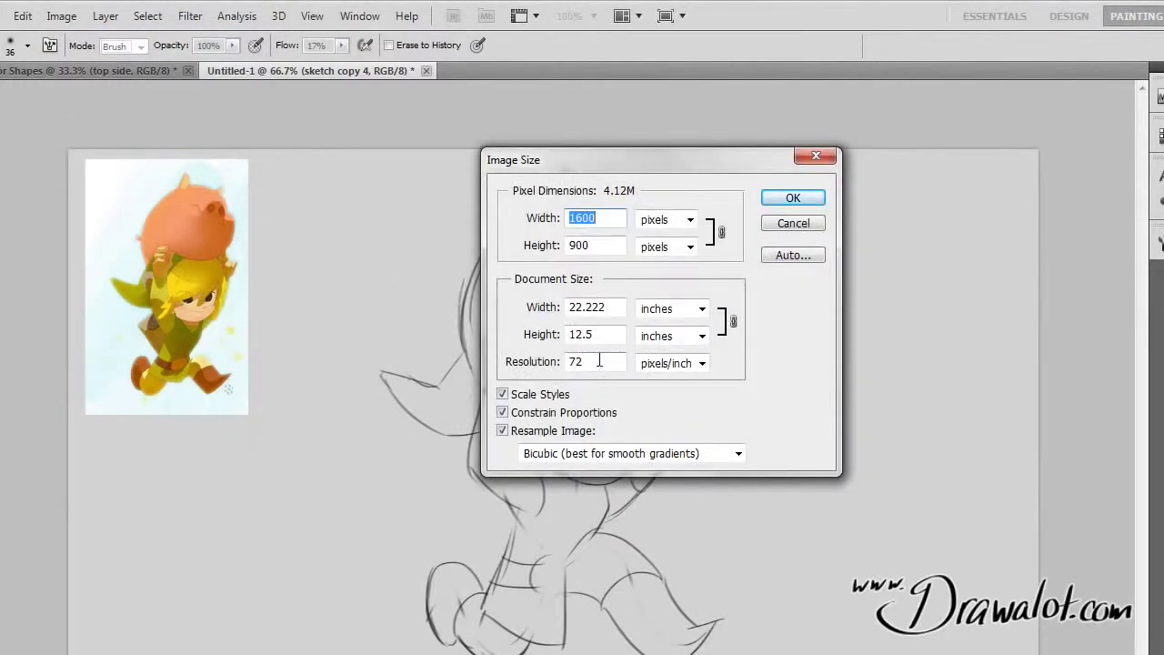
left_click_drag(598, 361, 549, 373)
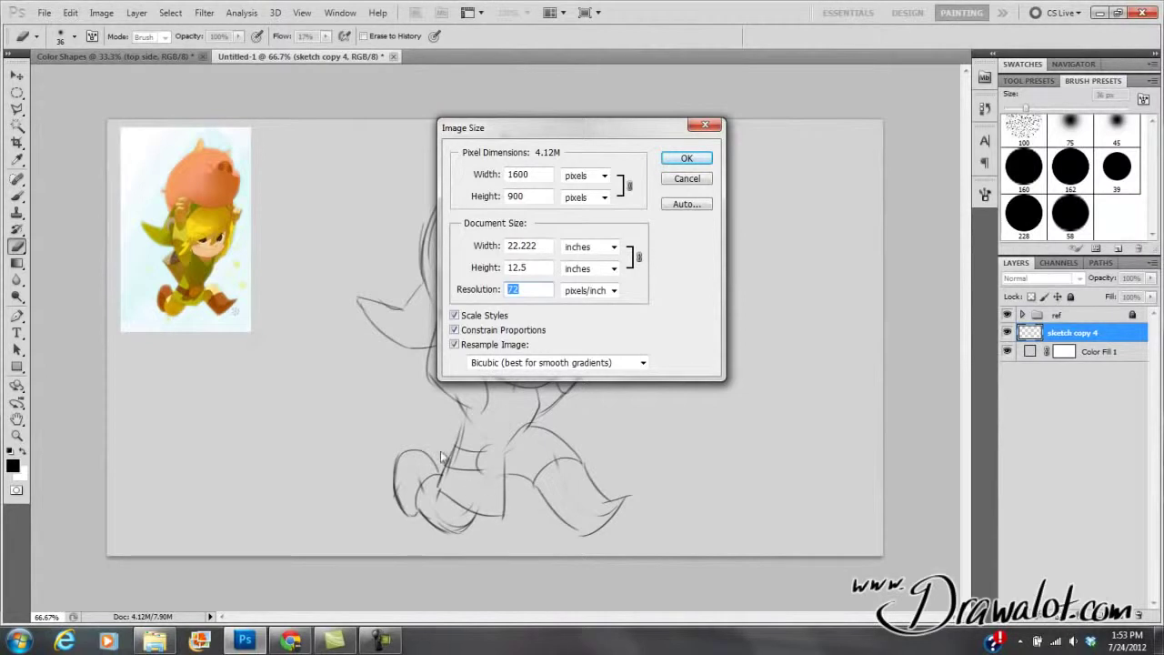
type("300")
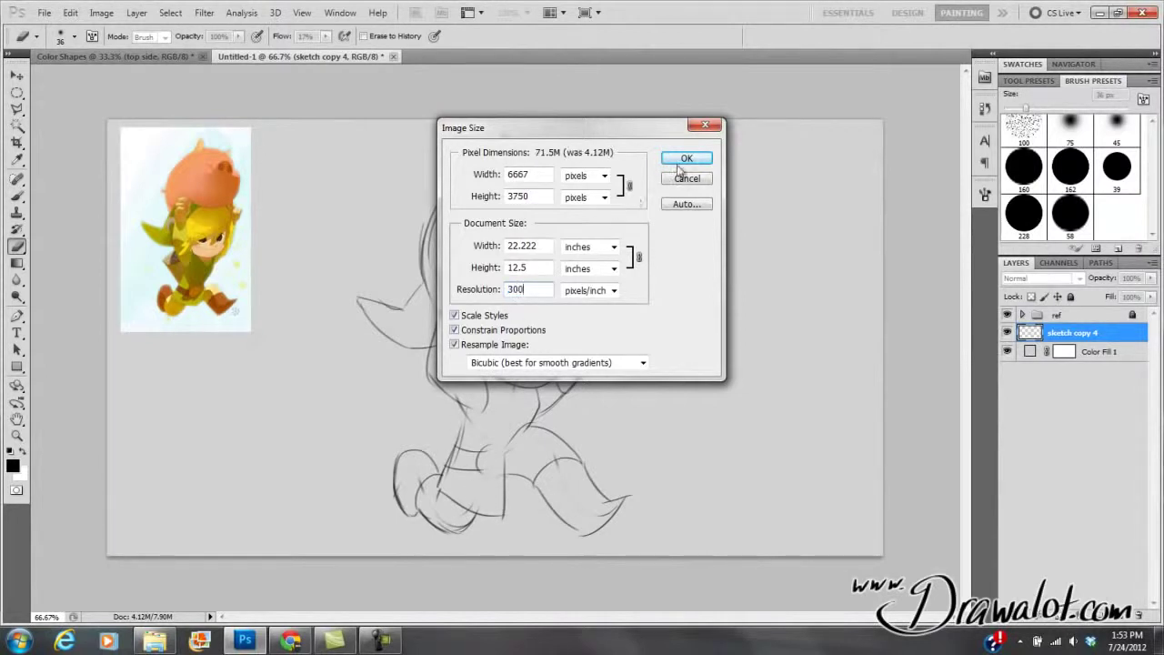
left_click(684, 160)
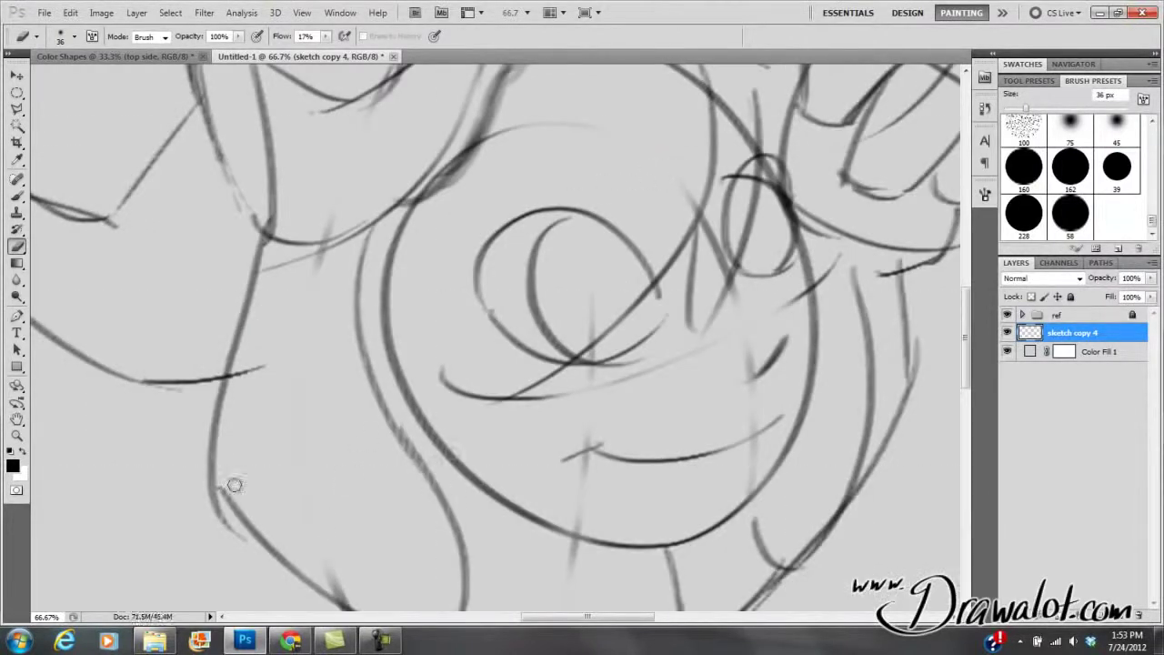
- View the enlarged sketch at 25% and review its pixel dimensions and resolution in the Image Size settings
left_click(479, 313, "alt")
left_click(483, 294, "alt")
left_click(518, 212, "alt")
mouse_move(473, 341)
left_mouse_down()
mouse_move(507, 355)
mouse_move(481, 355)
mouse_move(445, 382)
mouse_move(487, 261)
mouse_move(472, 286)
mouse_move(459, 269)
left_mouse_up()
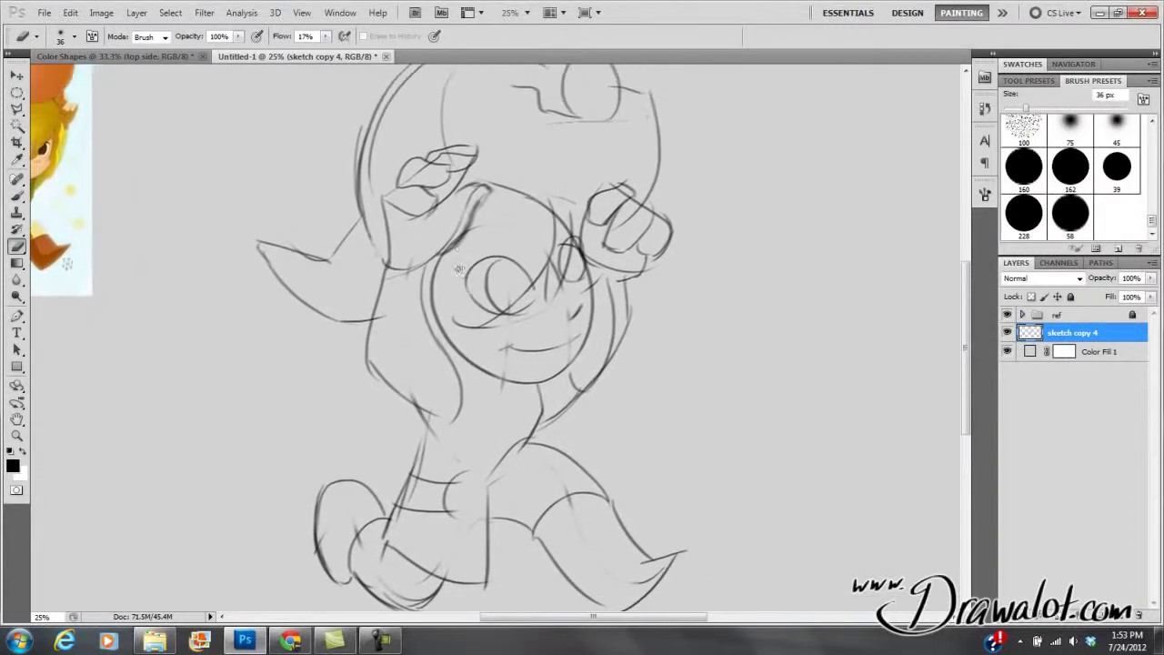
left_click(102, 13)
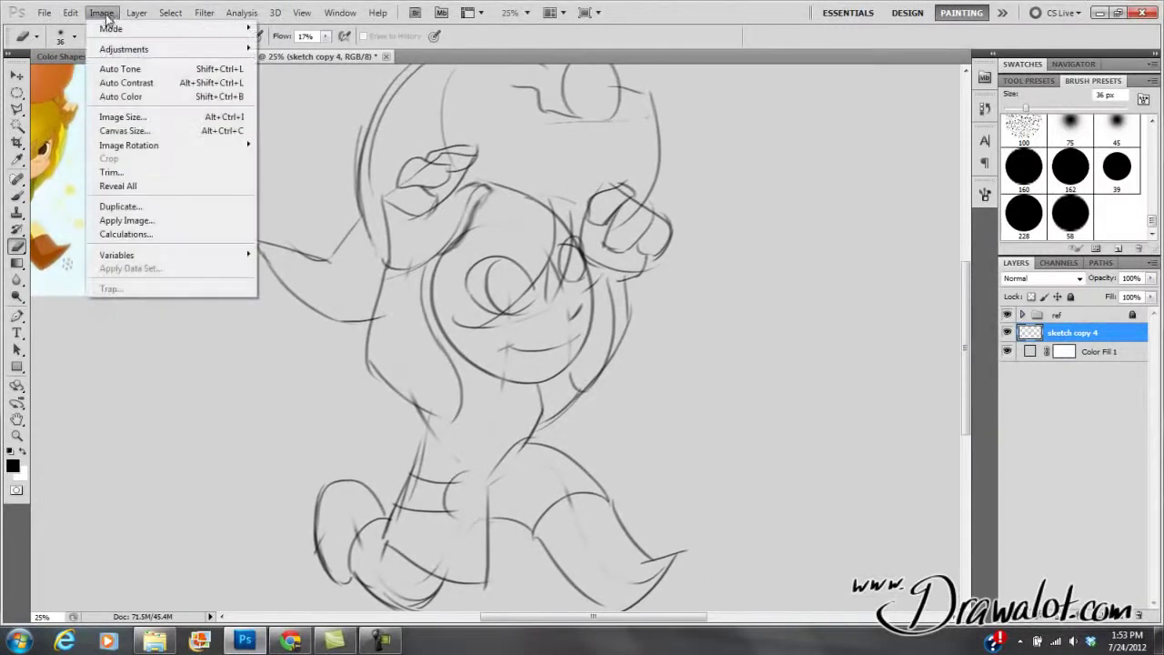
left_click(127, 116)
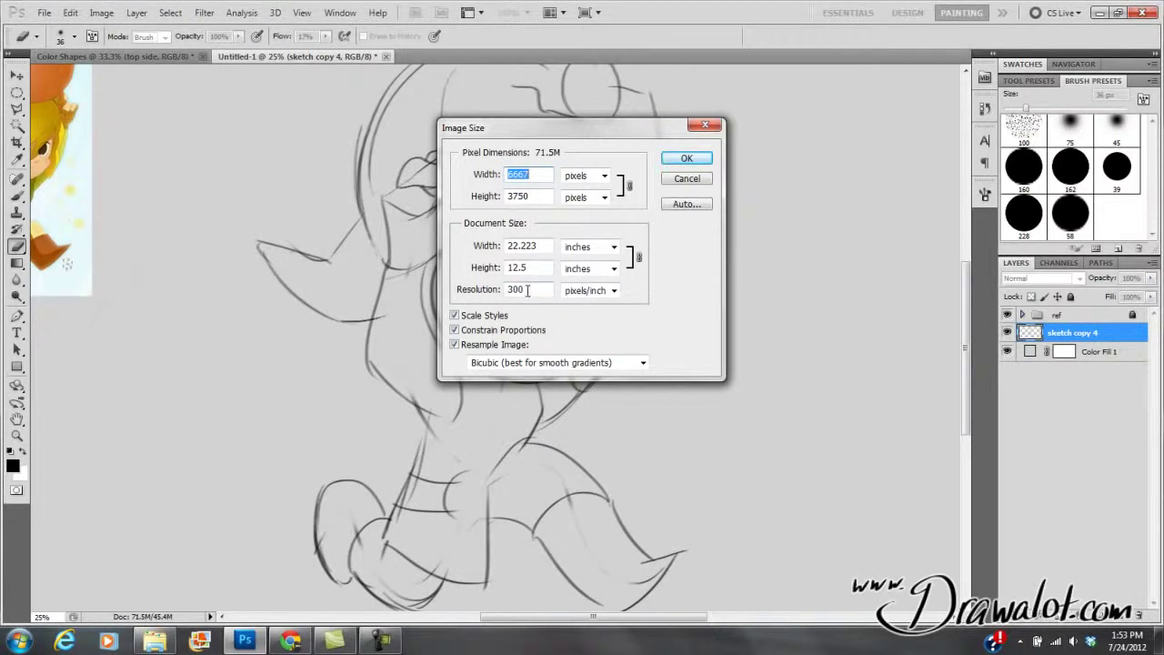
left_click_drag(529, 290, 507, 291)
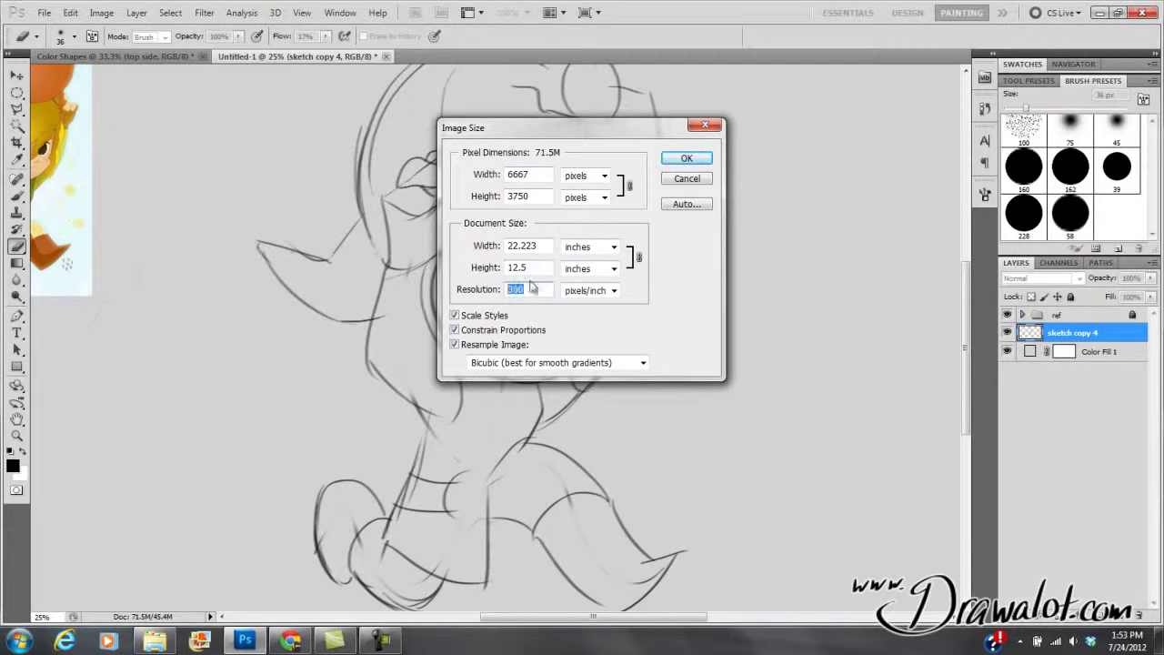
left_click_drag(537, 175, 503, 198)
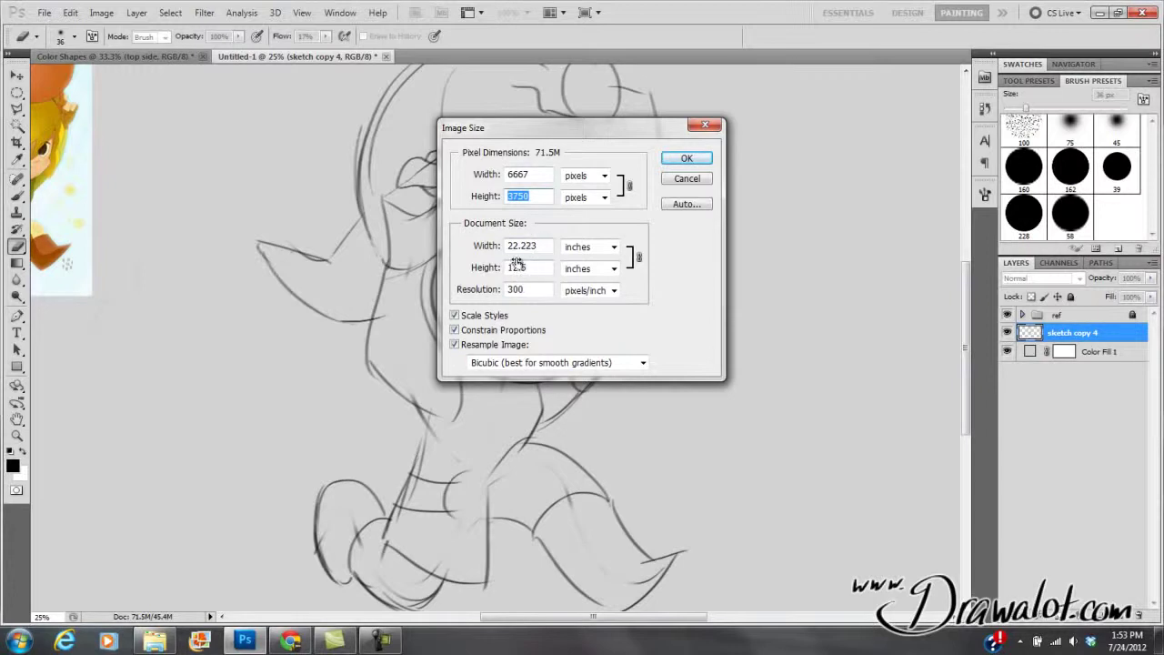
- Toggle the Constrain Proportions option off and back on, and close the Image Size settings
left_click(455, 331)
left_click(454, 331)
left_click(455, 331)
key("Tab")
left_click(455, 330)
left_click(685, 159)
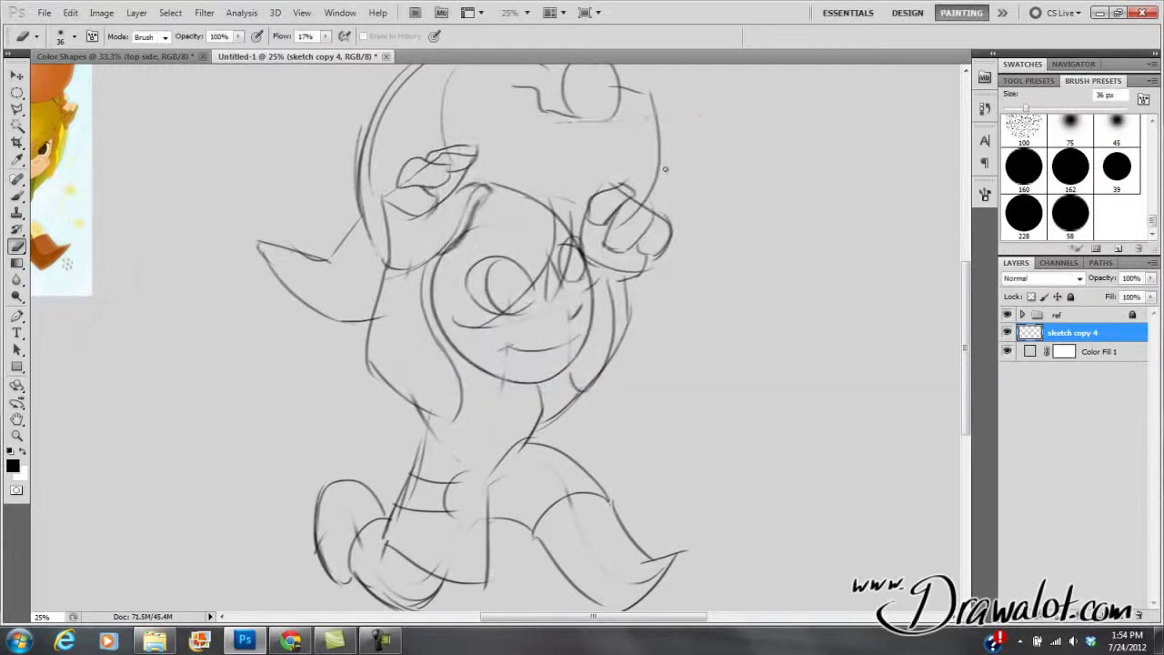
- Extend the canvas upward to a height of 18 inches, anchoring the existing artwork at the bottom centre
key("ctrl+minus")
key("ctrl+minus")
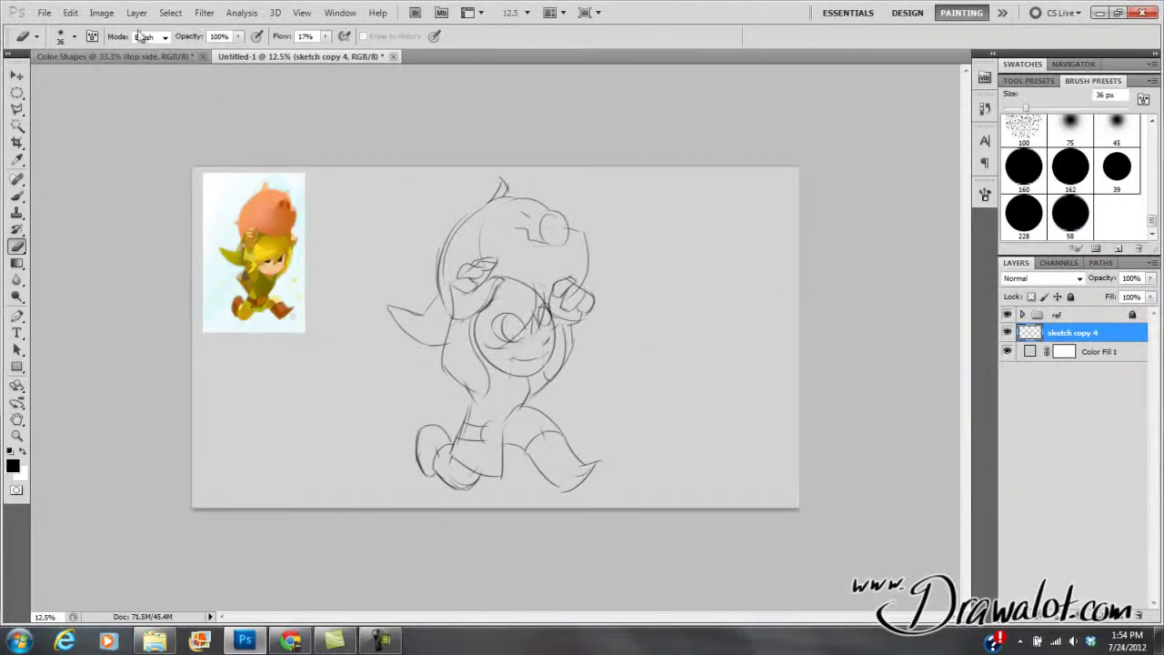
left_click(101, 13)
left_click(117, 132)
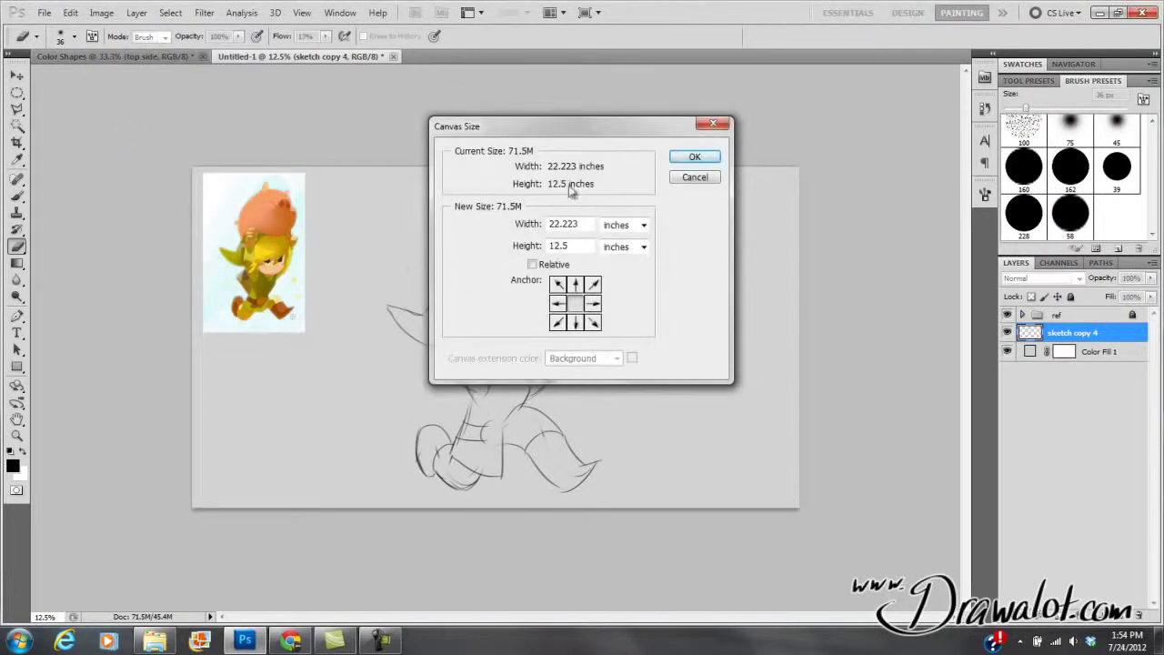
left_click_drag(585, 224, 534, 227)
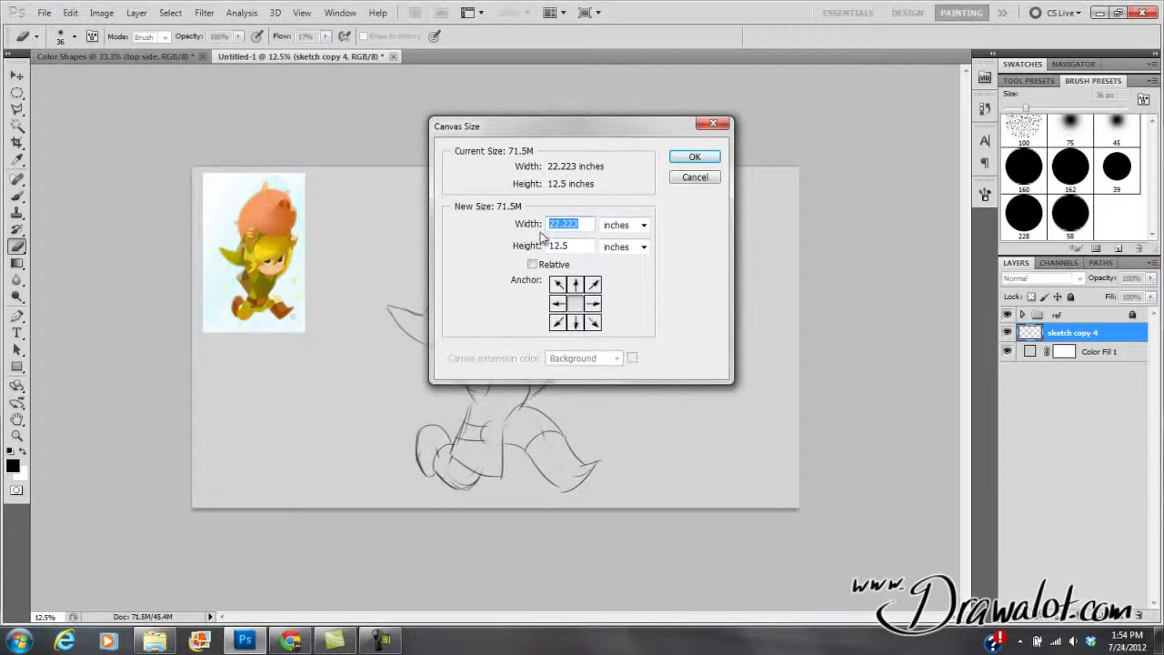
left_click(575, 322)
left_click(575, 288)
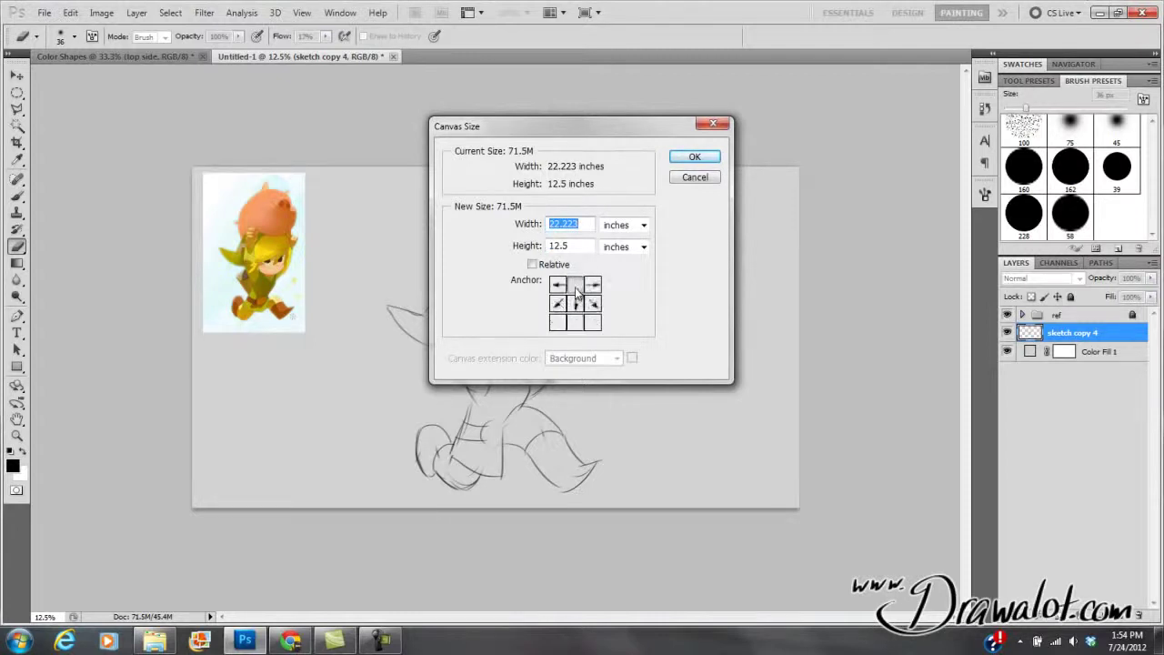
left_click(575, 322)
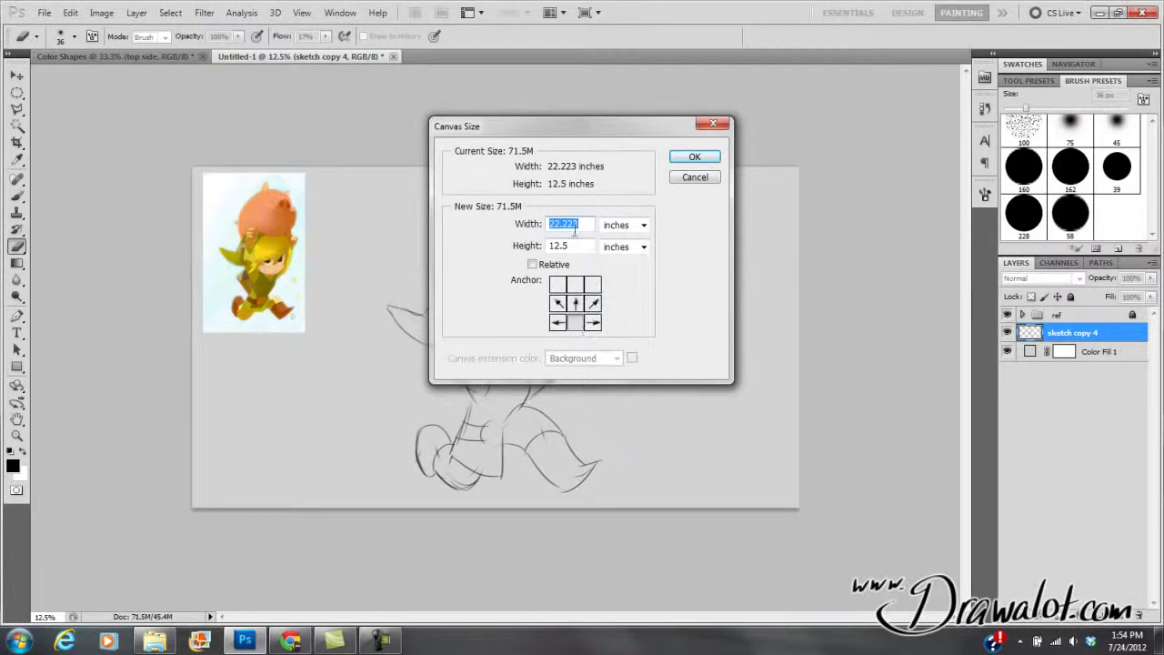
left_click(544, 247)
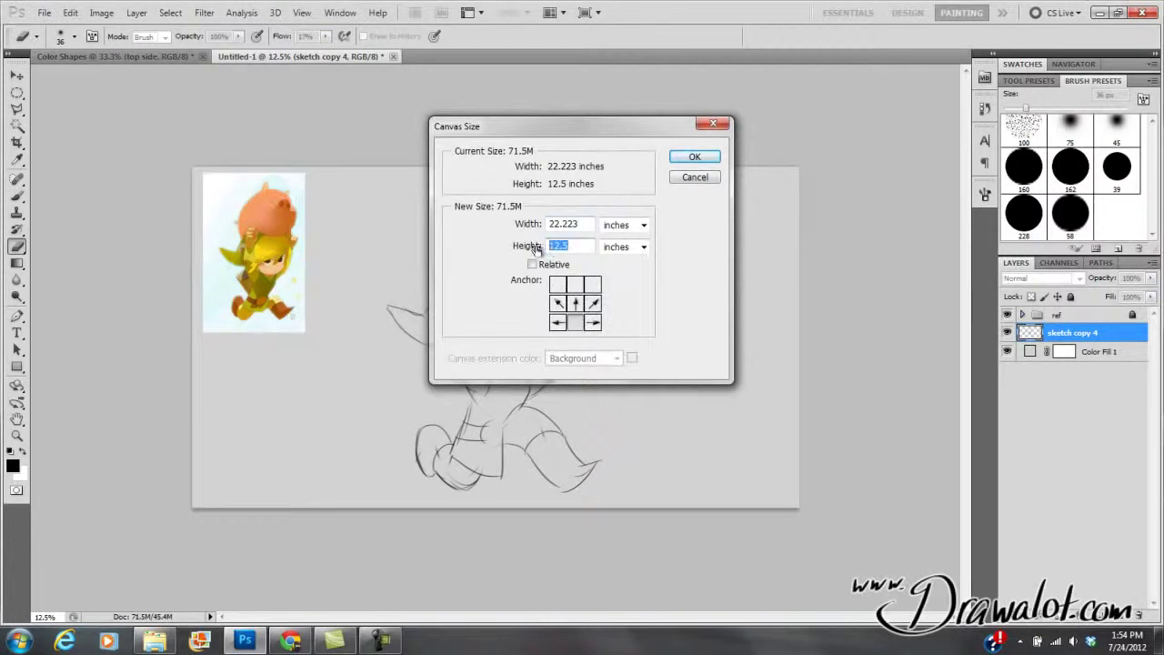
type("18")
left_click(694, 156)
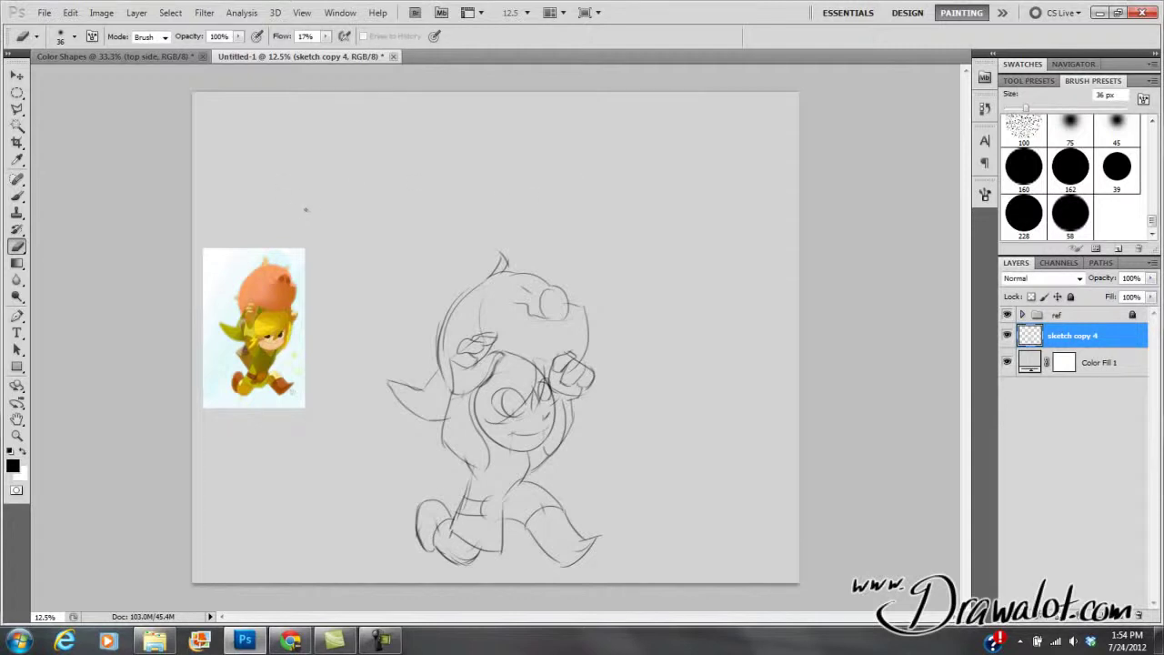
- Check the document's current dimensions in the Canvas Size settings and close them without applying changes
left_click(101, 13)
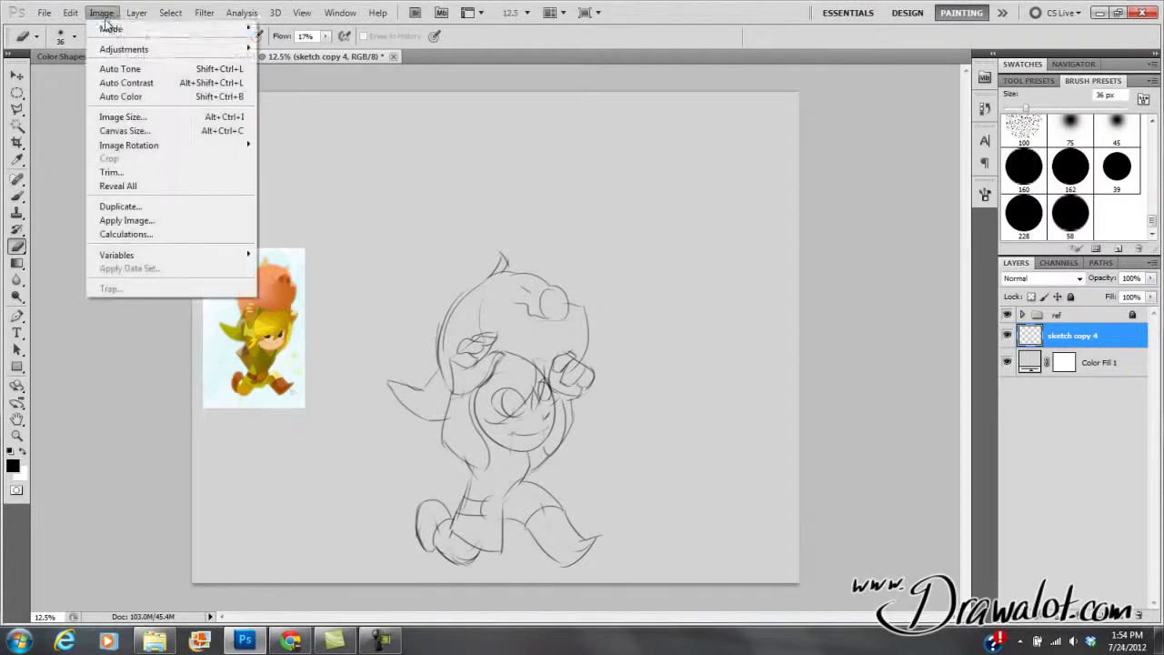
left_click(128, 133)
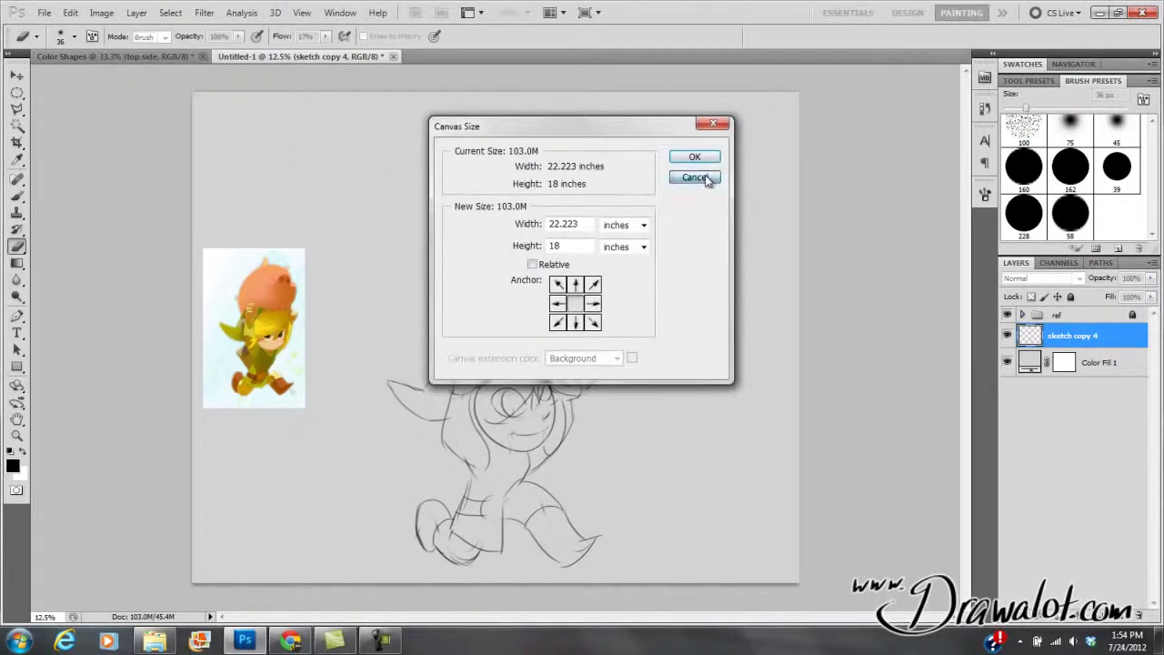
left_click(694, 178)
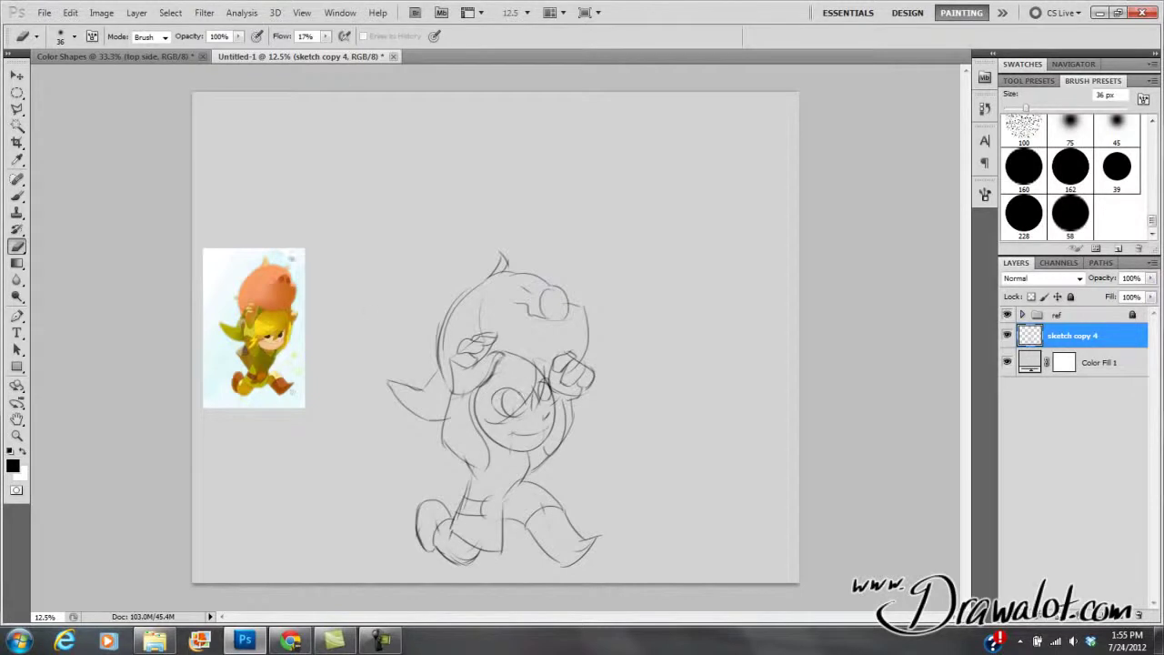
left_click(16, 142)
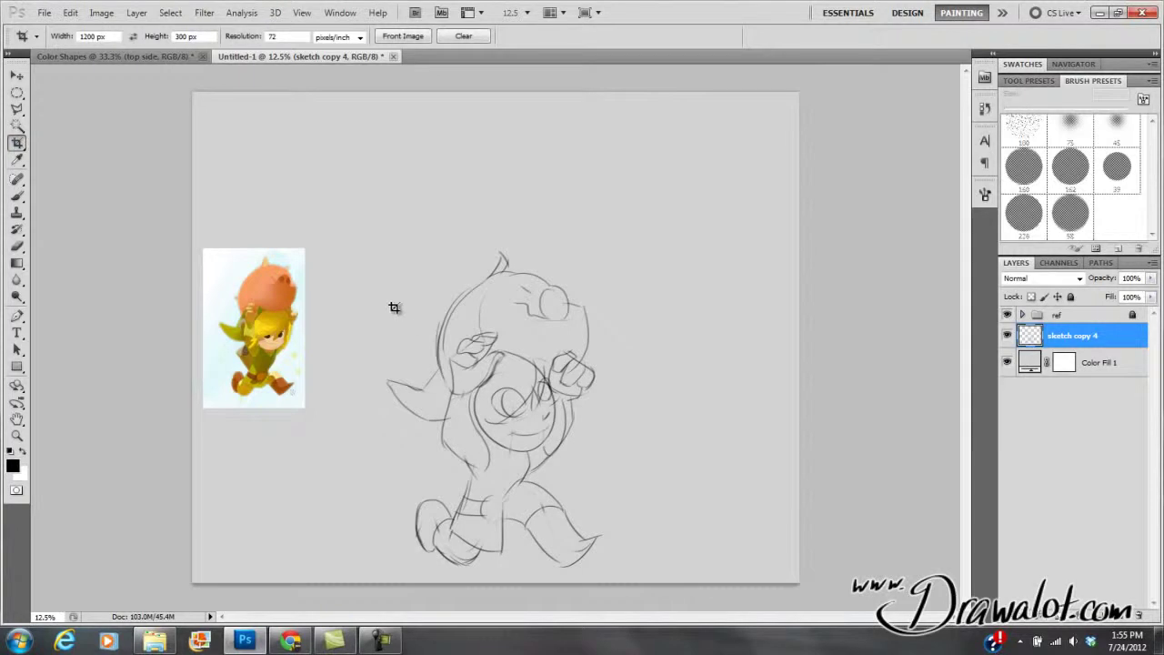
mouse_move(407, 320)
left_mouse_down()
mouse_move(547, 417)
mouse_move(609, 478)
left_mouse_up()
right_click(569, 364)
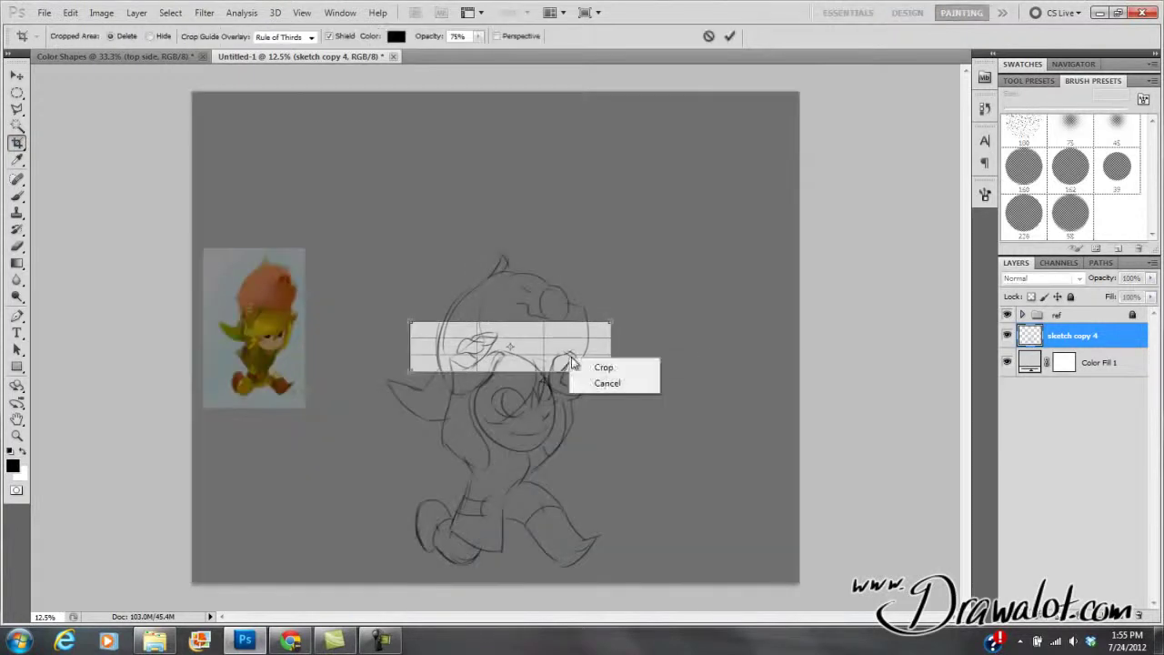
left_click(604, 387)
- Clear the Crop tool's preset width, height and resolution values for unrestricted cropping
left_click(63, 37)
key("BackSpace")
left_click(156, 37)
key("BackSpace")
left_click(244, 37)
type("3")
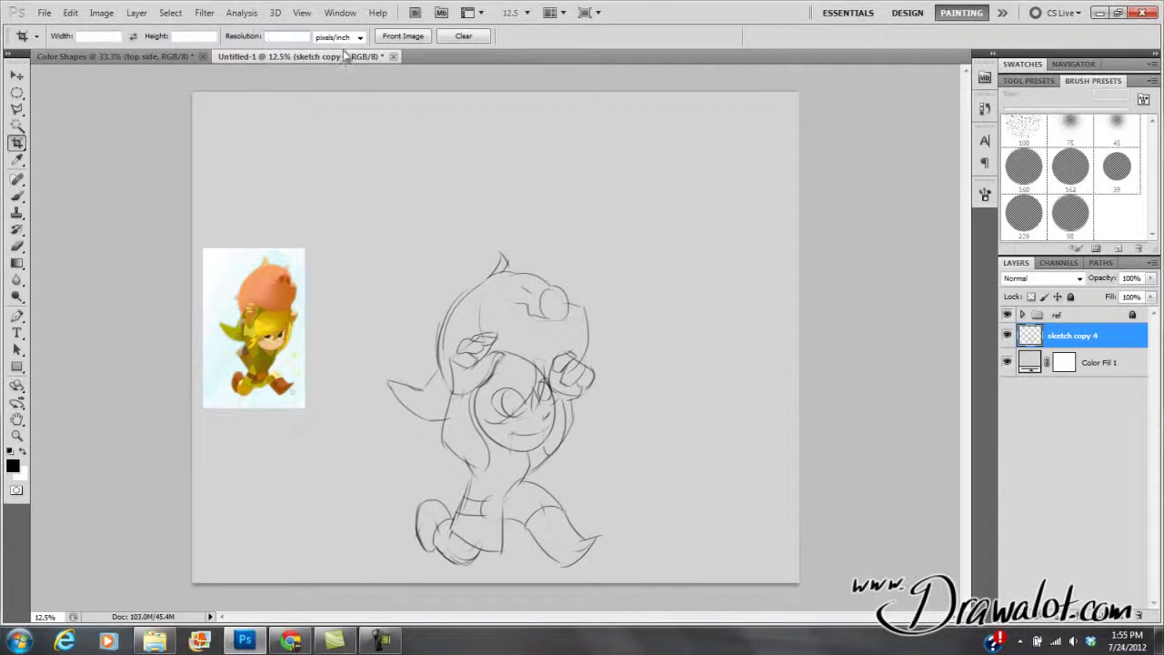
- Try cropping the canvas around the character's face and hands, and undo the crop
left_click_drag(424, 320, 595, 466)
right_click(528, 384)
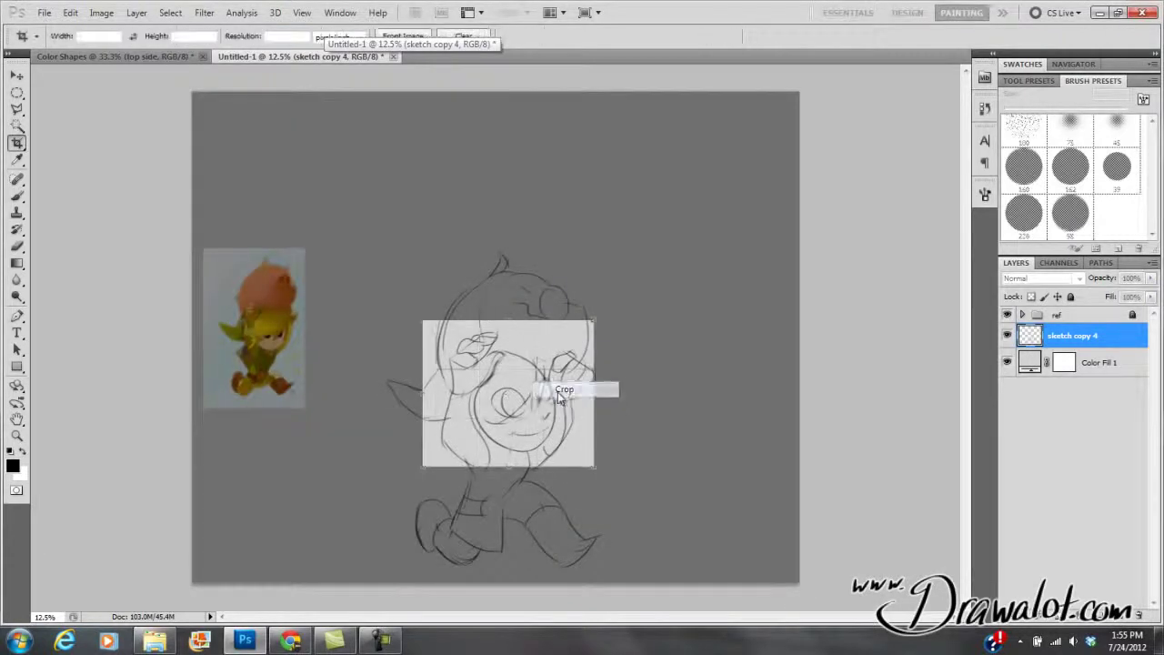
left_click(553, 390)
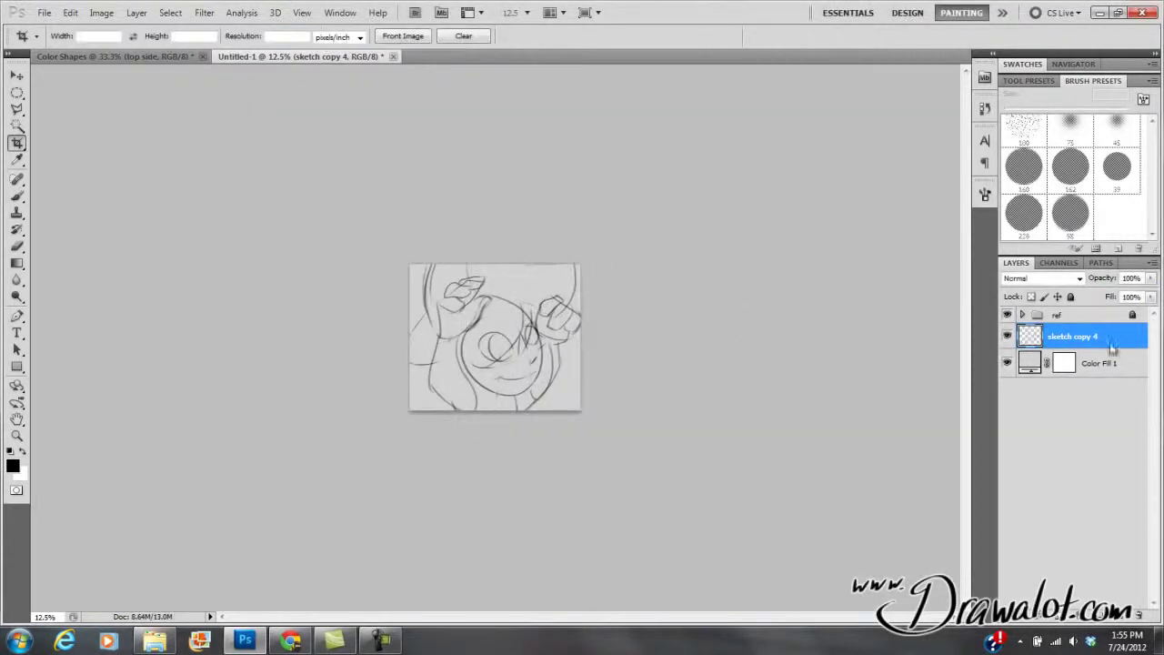
key("v")
mouse_move(484, 352)
left_mouse_down()
mouse_move(500, 264)
mouse_move(518, 345)
mouse_move(555, 373)
mouse_move(433, 421)
mouse_move(459, 328)
mouse_move(512, 332)
mouse_move(537, 316)
left_mouse_up()
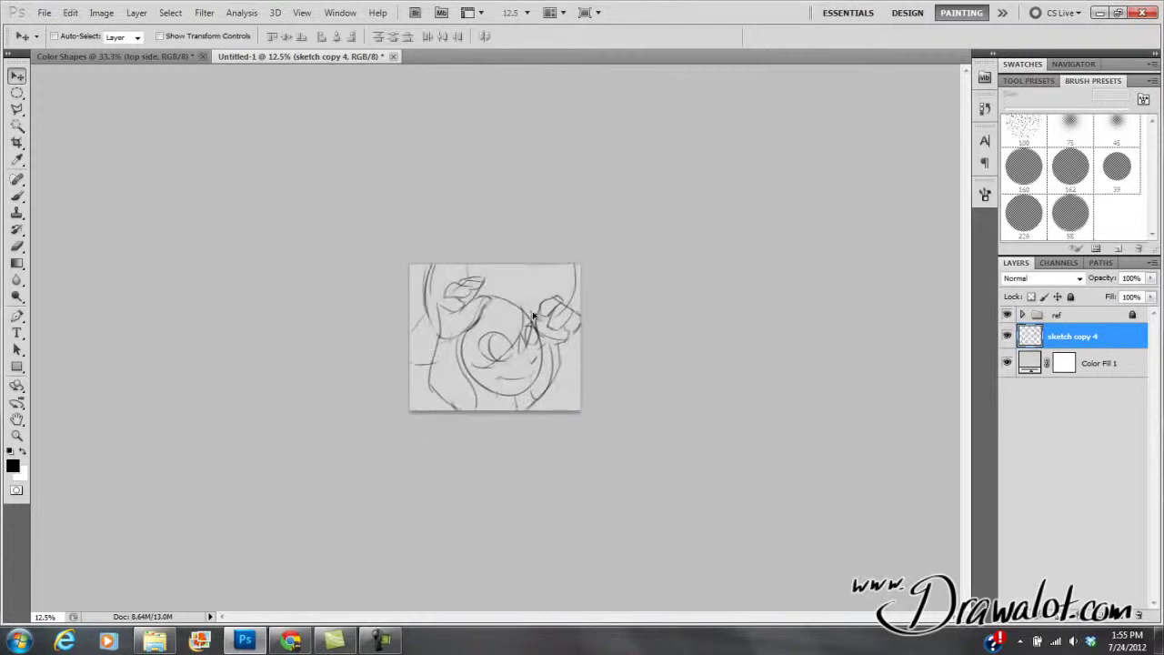
key("ctrl+alt+z")
key("ctrl+alt+z")
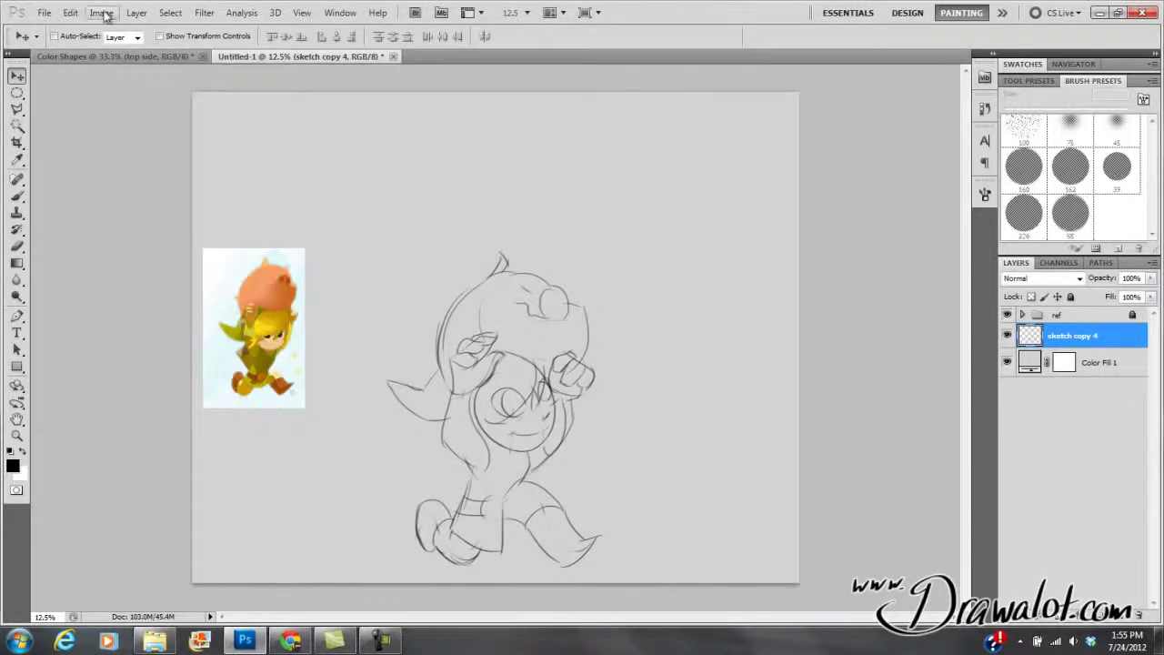
- Reduce the canvas to 5 by 5 inches, anchored at the bottom centre, and accept the clipping
left_click(101, 13)
left_click(112, 132)
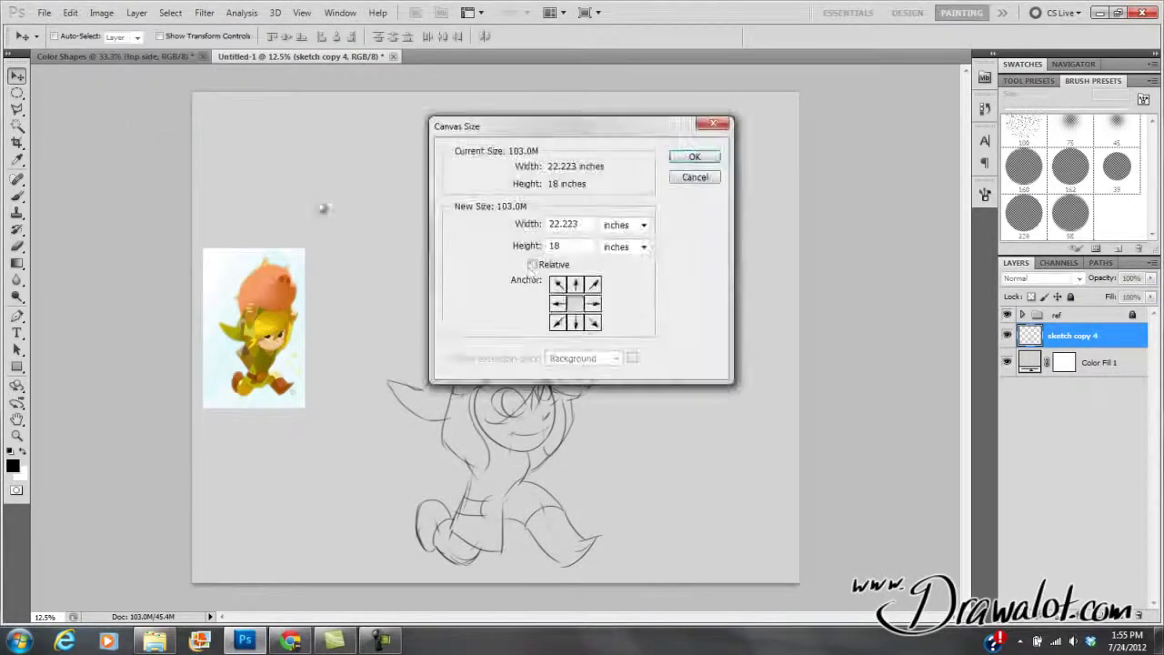
left_click_drag(591, 225, 546, 246)
type("55")
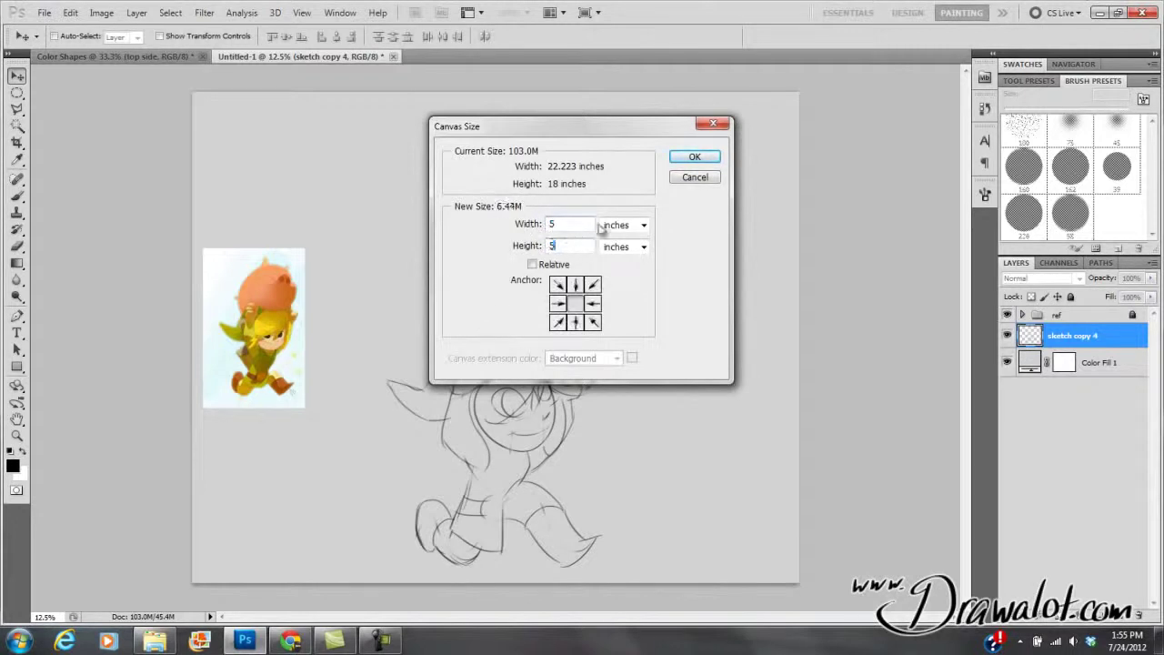
left_click(575, 322)
left_click(695, 160)
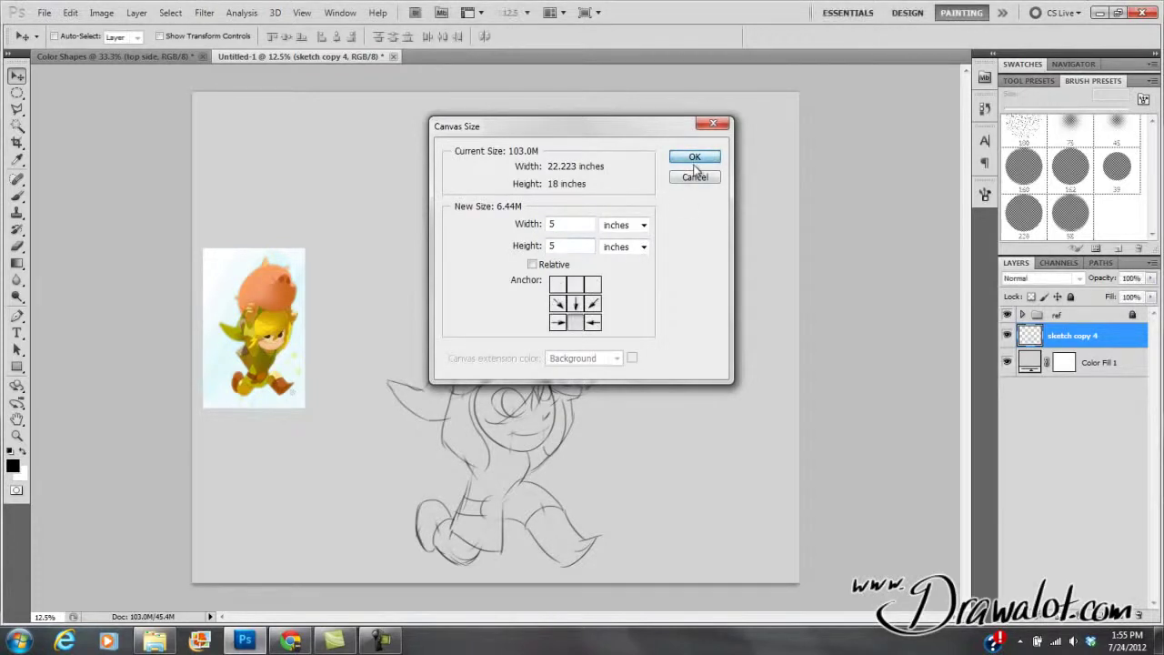
left_click(551, 245)
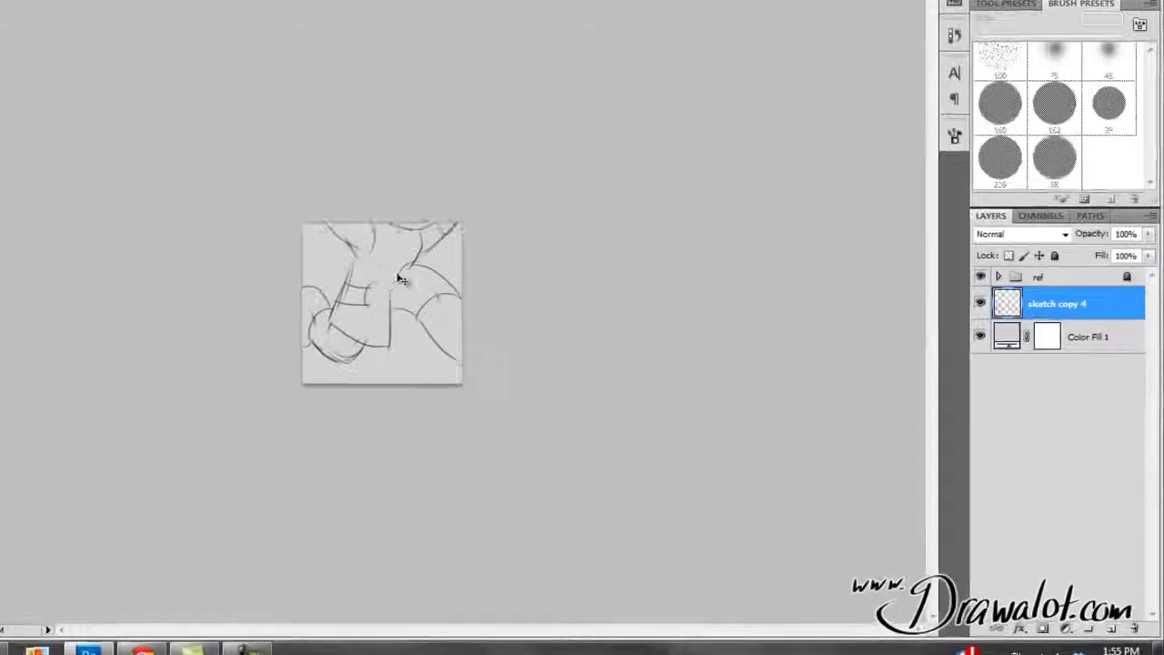
- Move the sketch layer down and to the left so the character's face fills the small canvas
left_click_drag(397, 275, 406, 500)
mouse_move(405, 316)
left_mouse_down()
mouse_move(340, 192)
mouse_move(392, 143)
mouse_move(340, 184)
mouse_move(348, 200)
mouse_move(295, 260)
mouse_move(327, 228)
mouse_move(366, 243)
mouse_move(328, 136)
mouse_move(345, 252)
mouse_move(375, 283)
mouse_move(384, 260)
mouse_move(332, 208)
mouse_move(337, 221)
mouse_move(372, 221)
mouse_move(304, 299)
mouse_move(385, 218)
mouse_move(332, 168)
mouse_move(230, 205)
mouse_move(231, 249)
mouse_move(306, 193)
mouse_move(289, 354)
mouse_move(273, 319)
mouse_move(295, 307)
left_mouse_up()
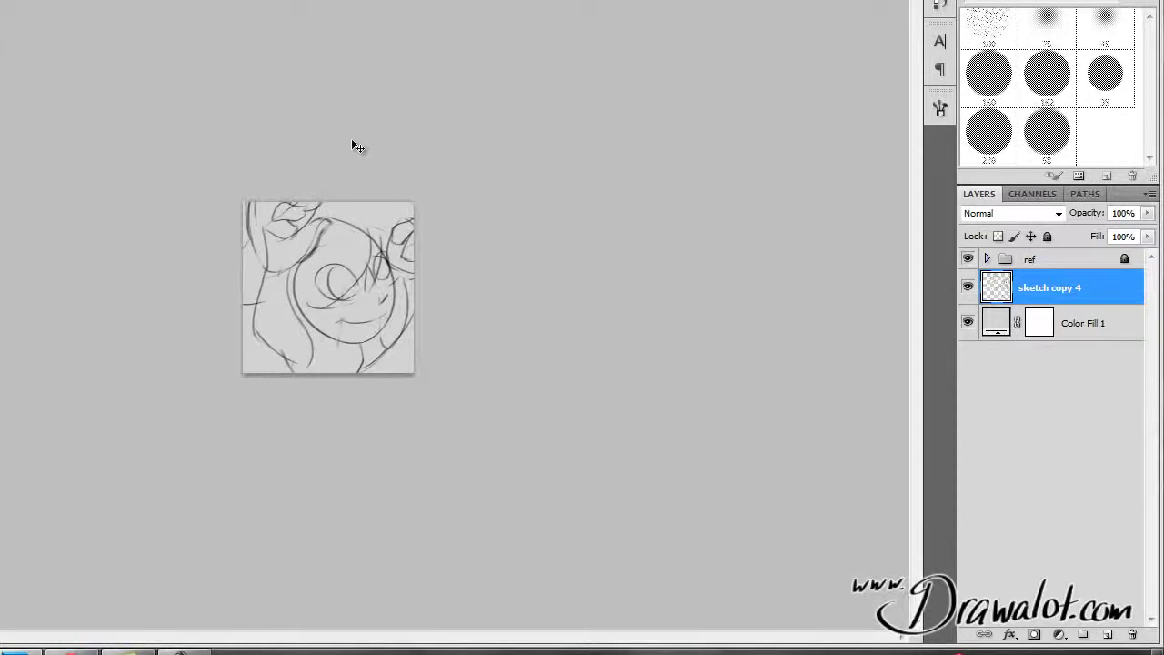
- Review the reduced document's dimensions and resolution in the Image Size and Canvas Size settings, closing both without changes
left_click(343, 263)
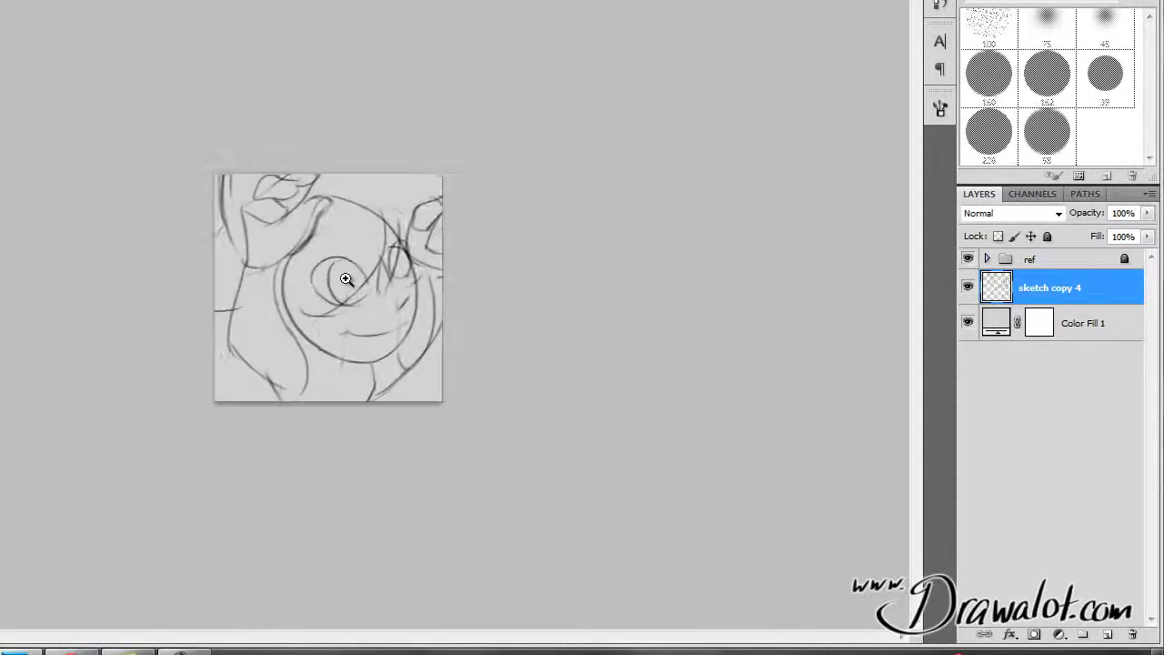
left_click(342, 263)
left_click(341, 260)
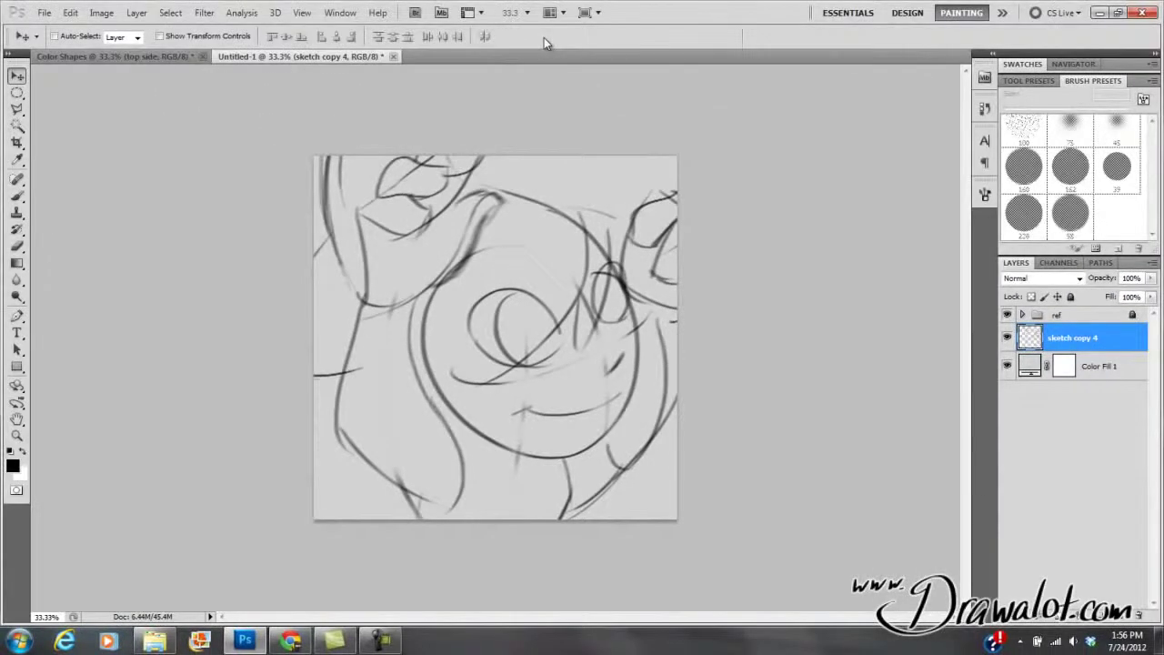
key("ctrl+alt+i")
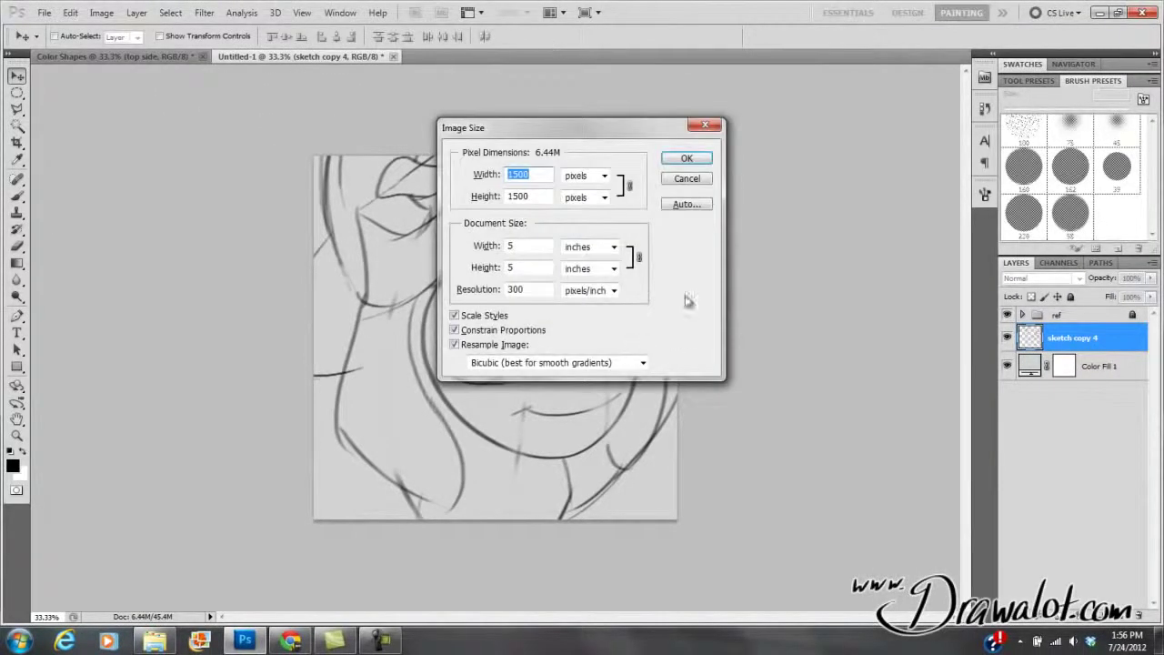
left_click(686, 178)
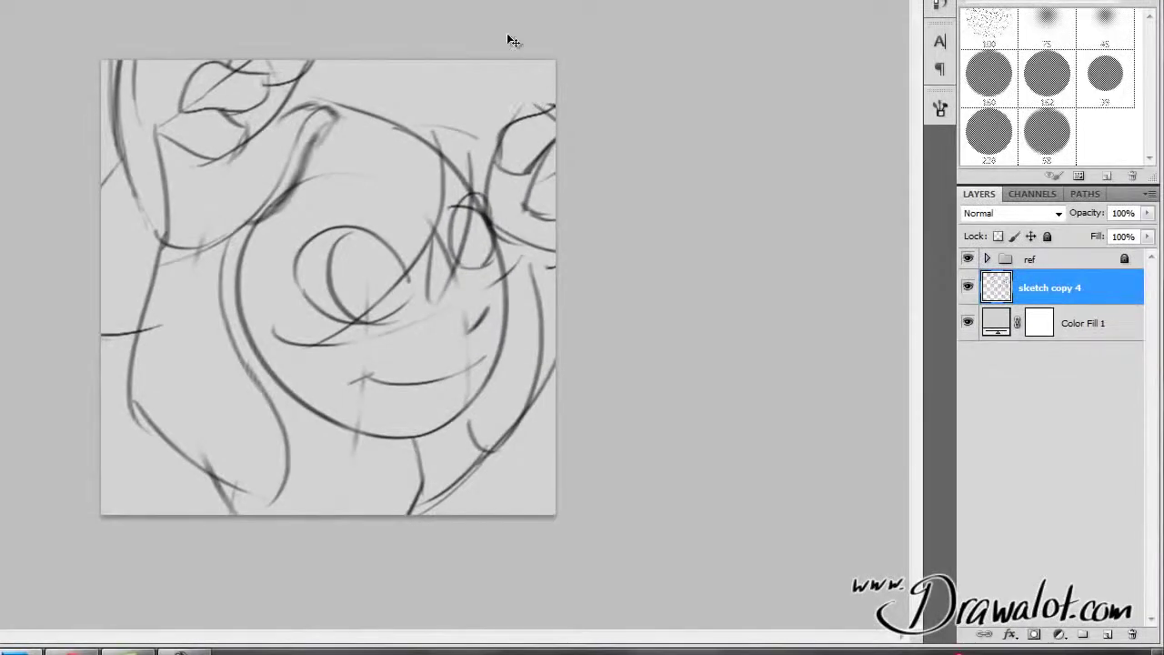
key("ctrl+alt+c")
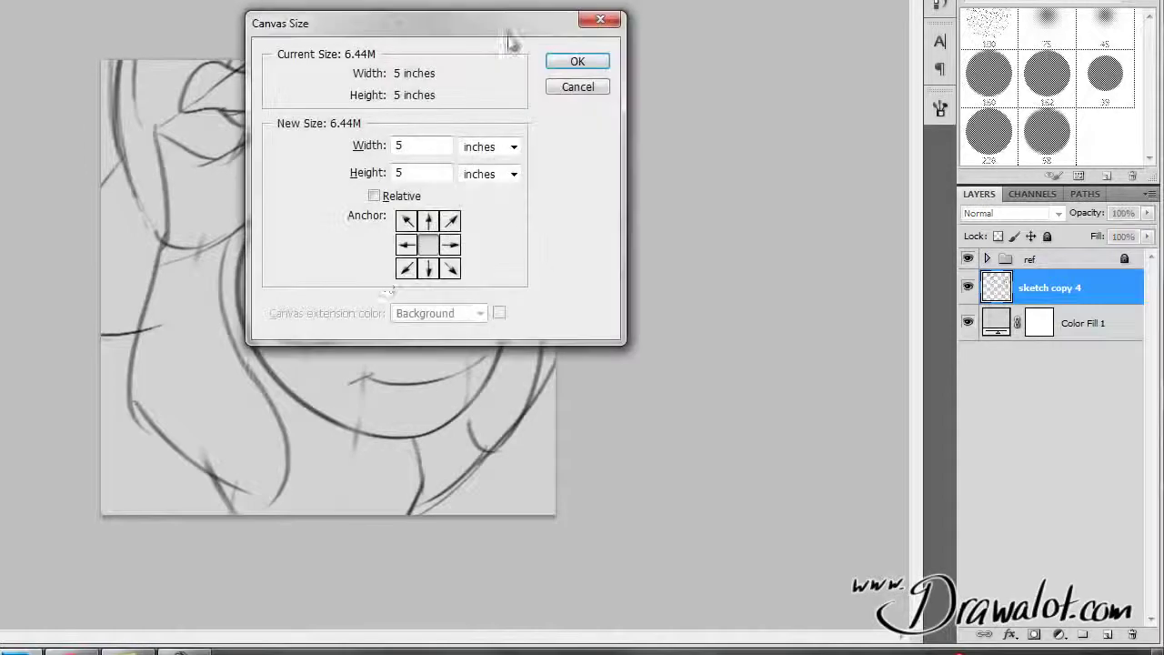
left_click(576, 86)
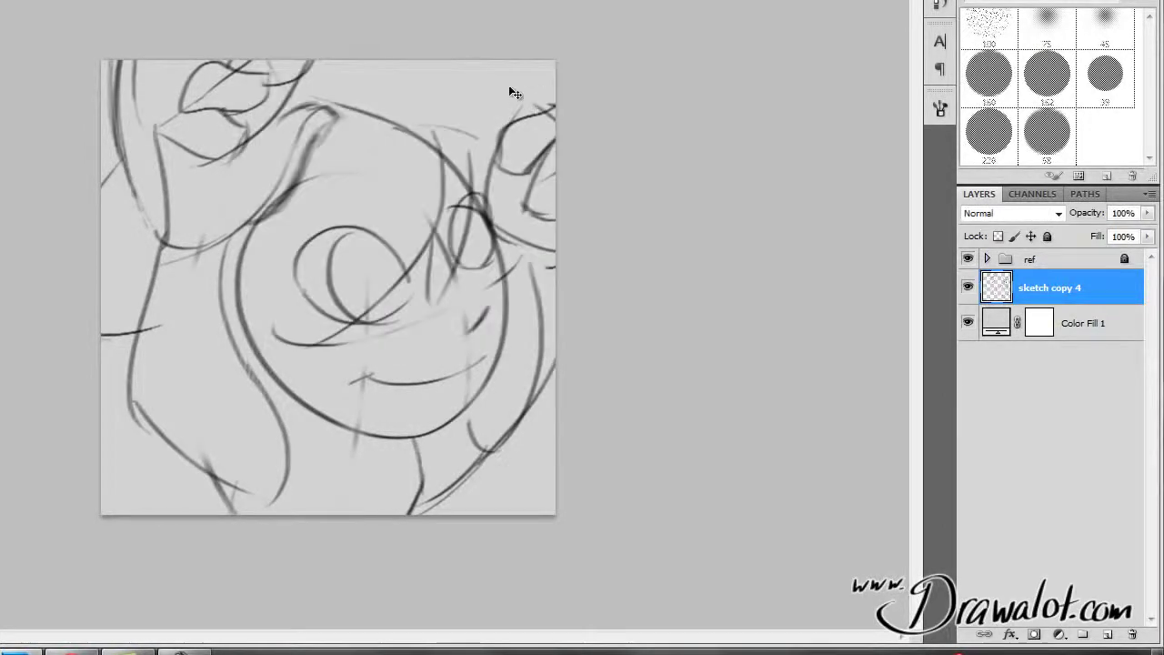